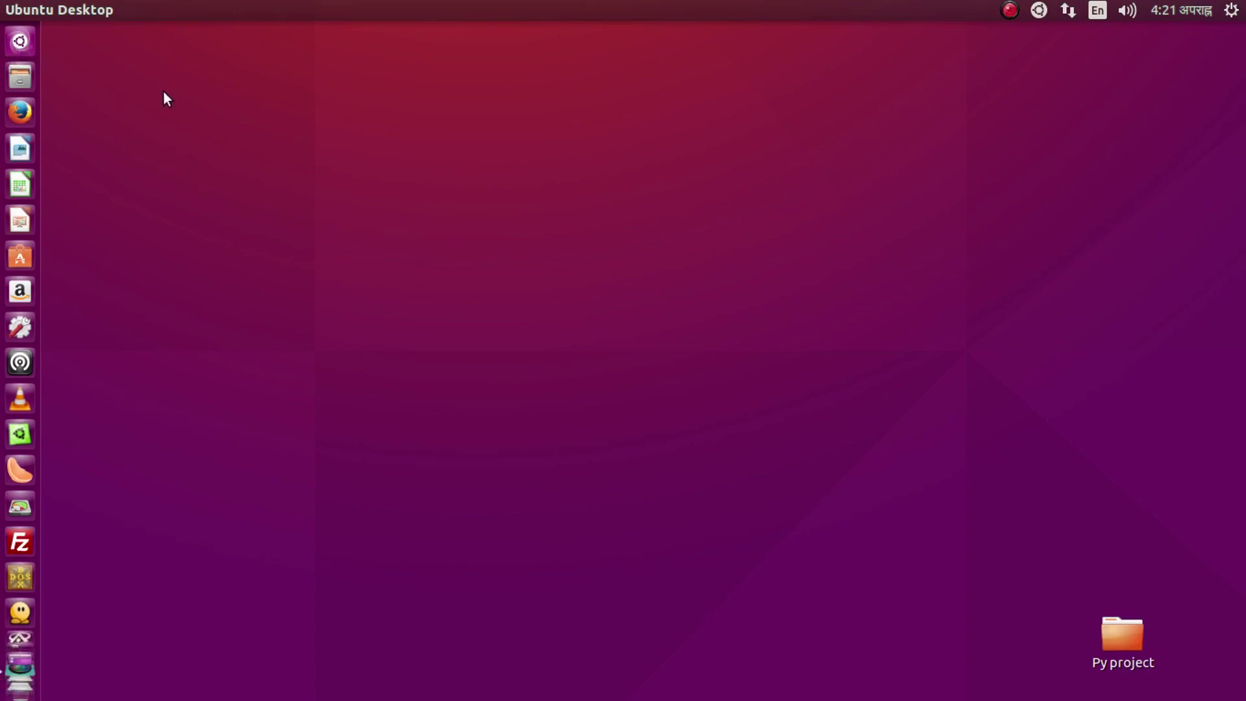
Step: Search the installed applications for "source" and open Software & Updates in a maximized window
click(21, 42)
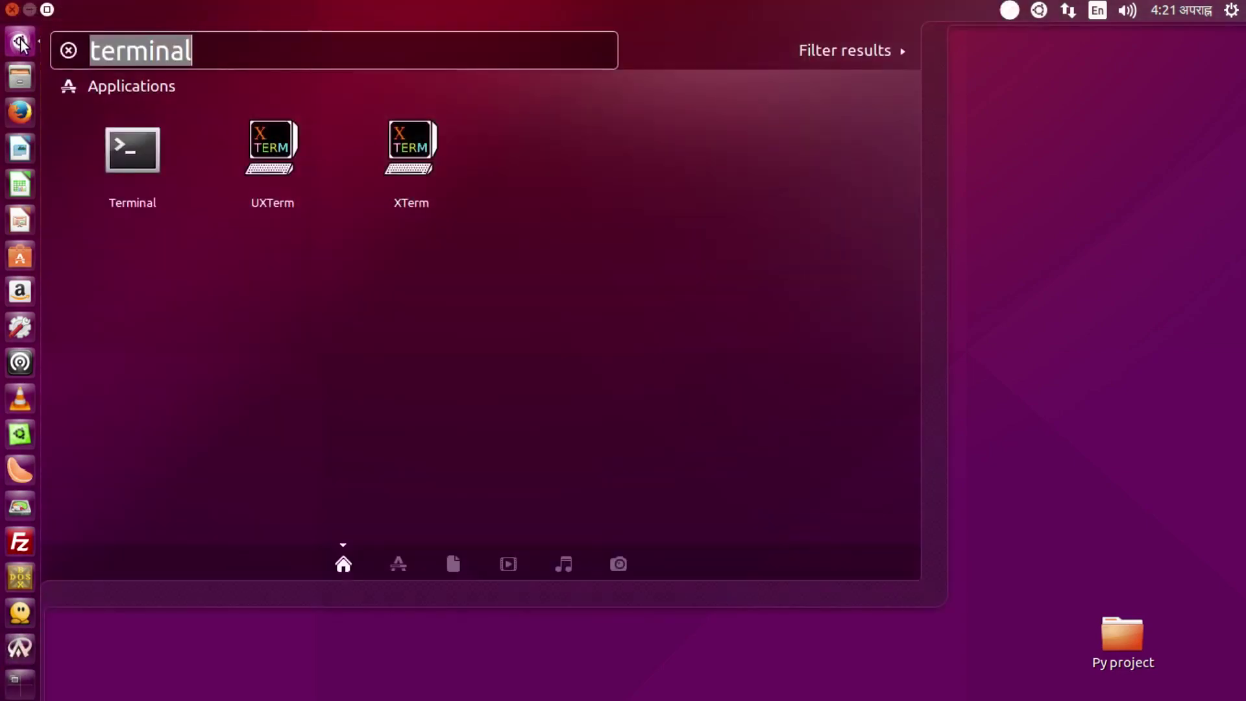
key(BackSpace)
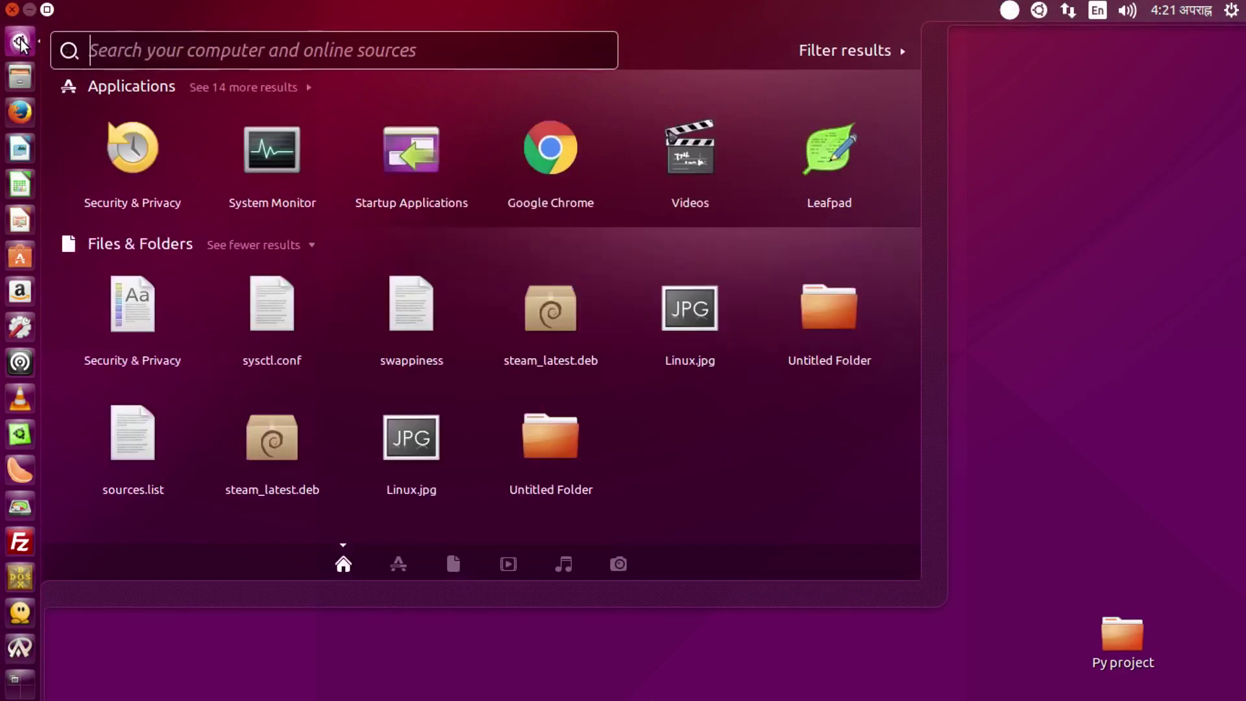
text(source)
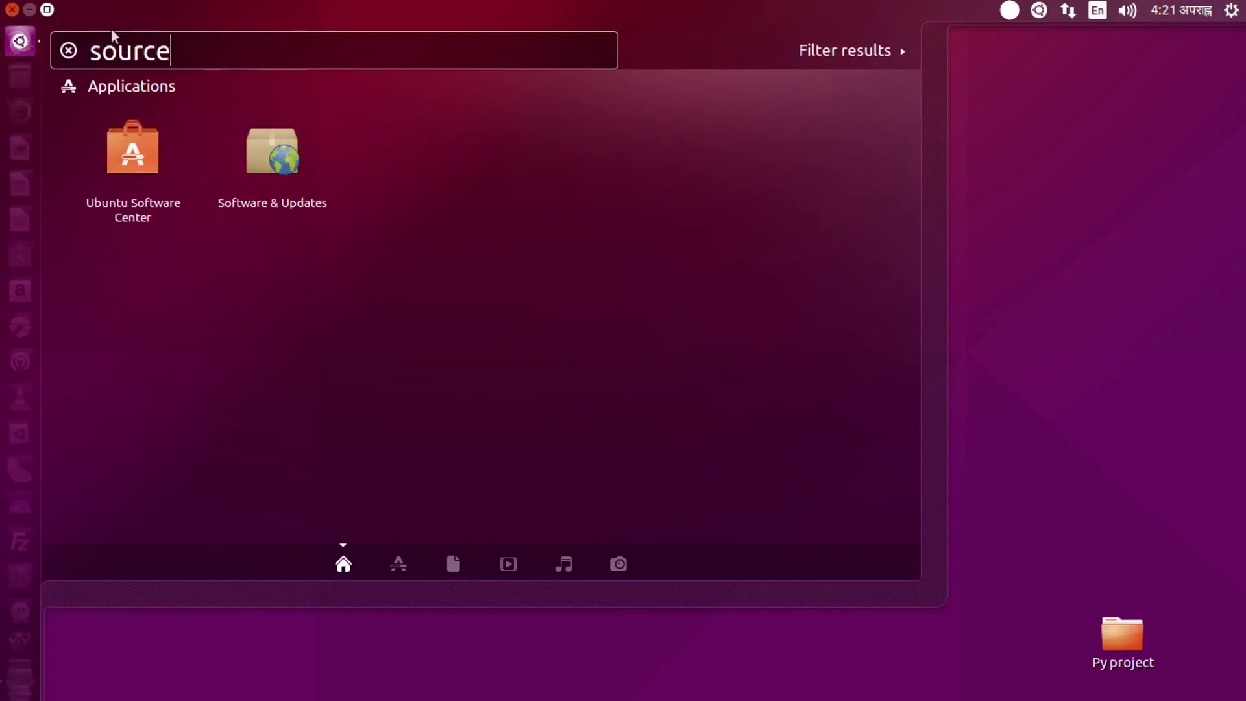
click(284, 170)
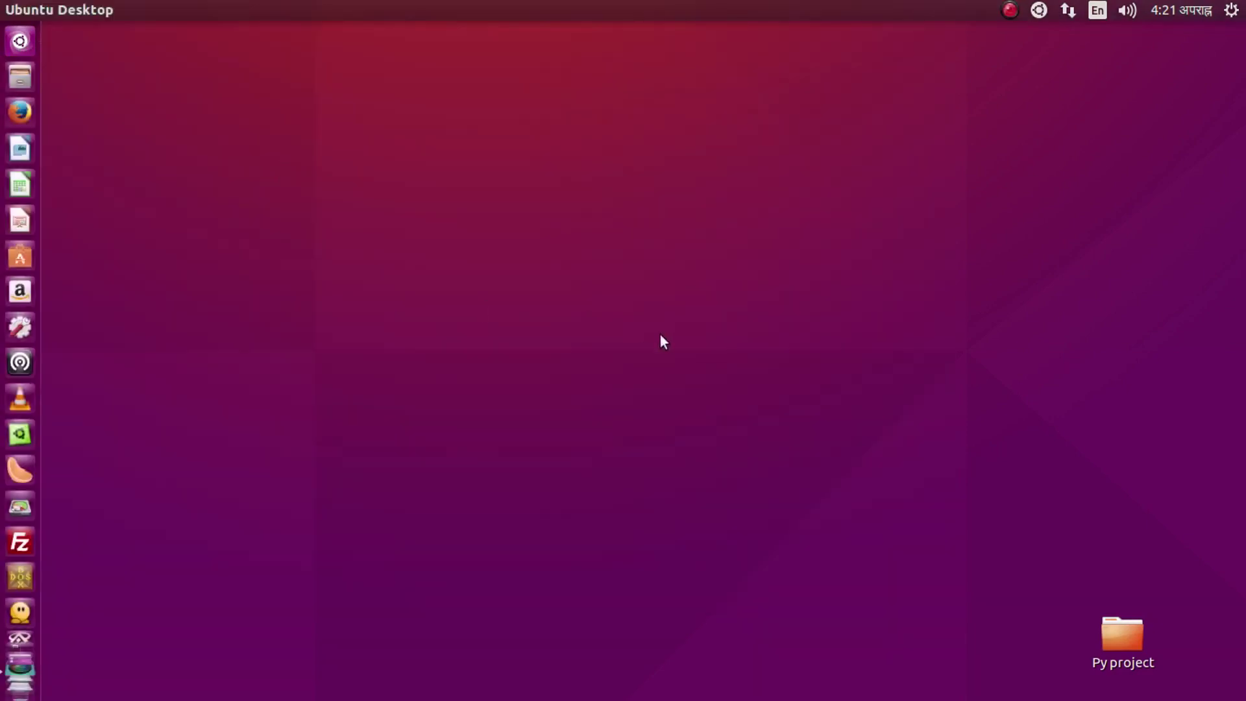
drag(662, 221, 609, 157)
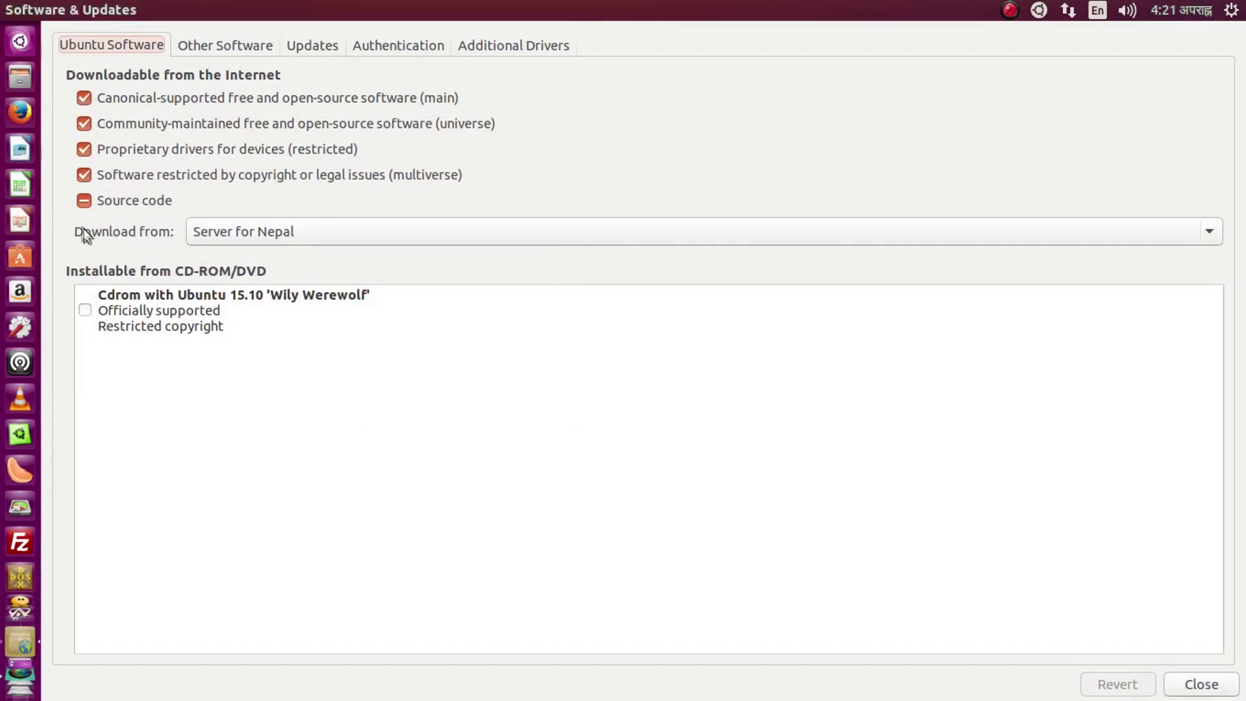
Step: Examine the available download servers, including the country list under Other, and cancel the server chooser without picking one
click(449, 232)
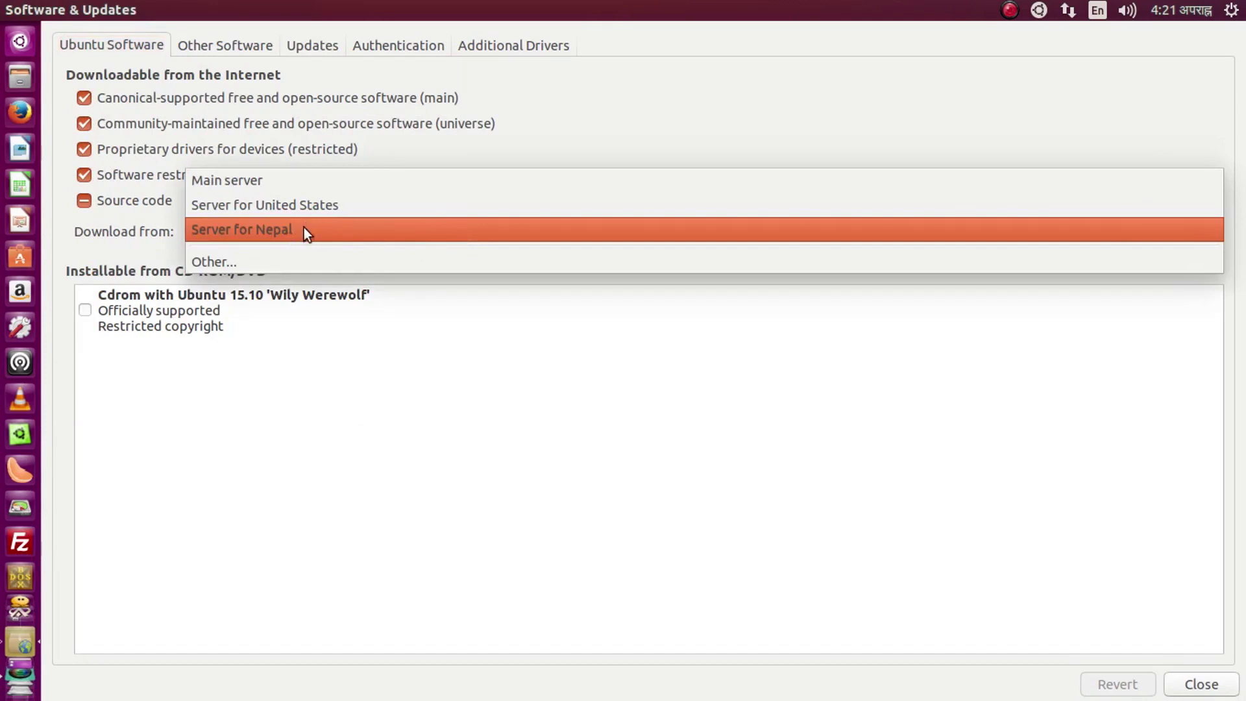
click(243, 261)
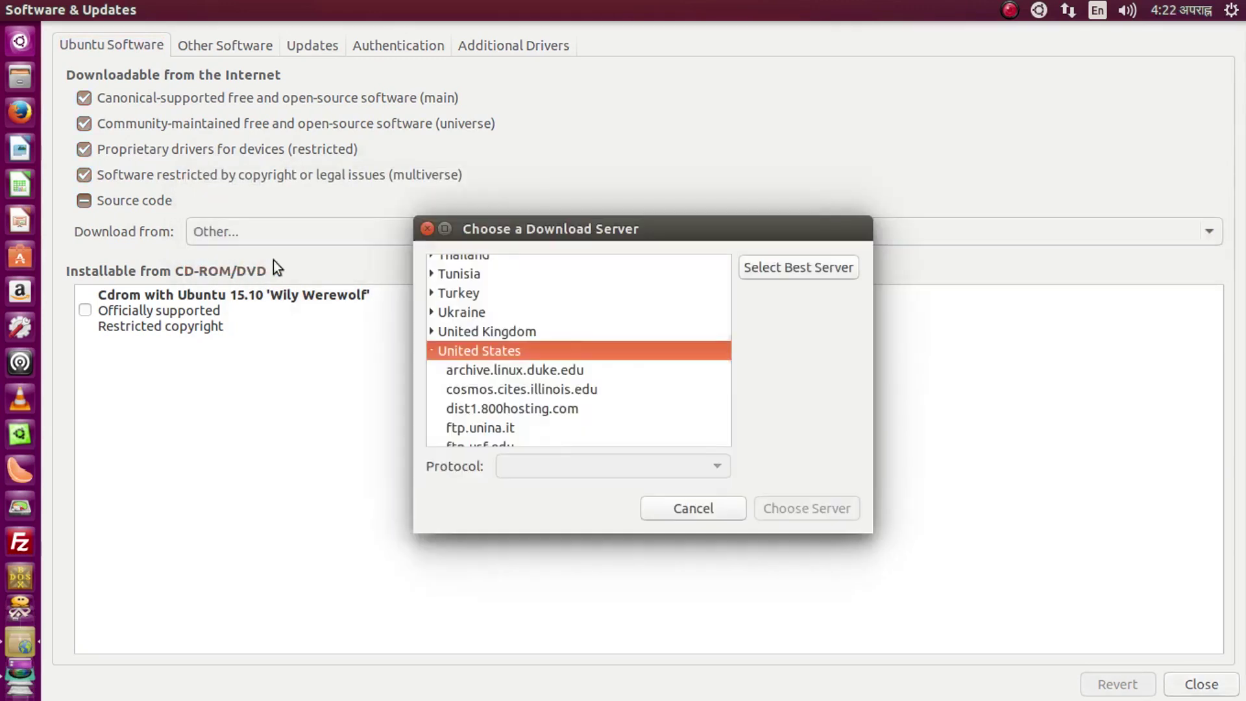
scroll(650, 328, up, 15)
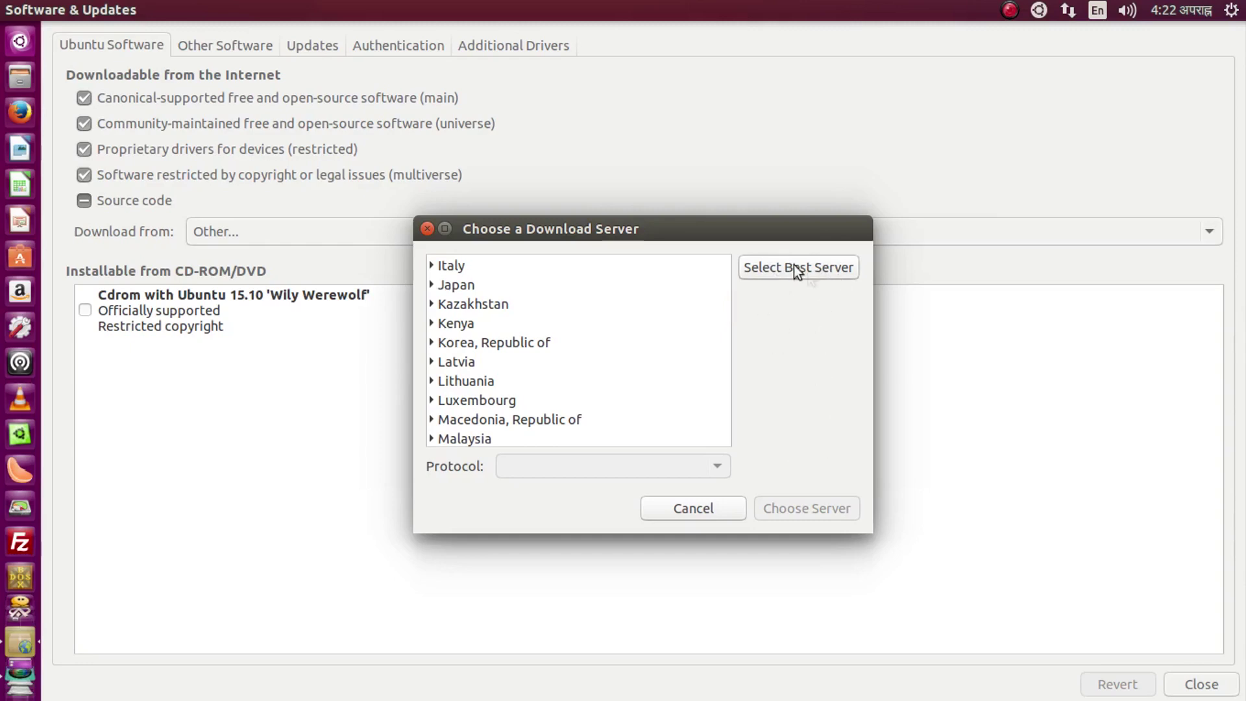
click(692, 512)
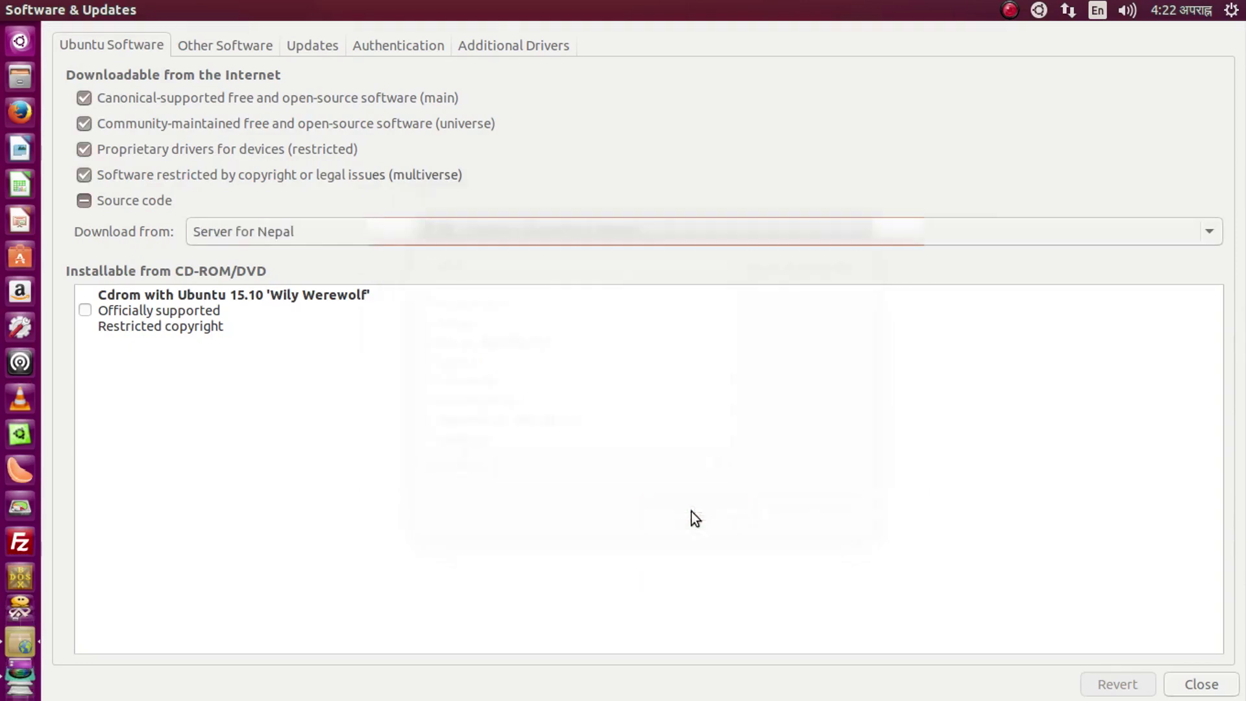
mouse_move(647, 9)
mouse_down()
mouse_move(647, 82)
mouse_move(629, 5)
mouse_up()
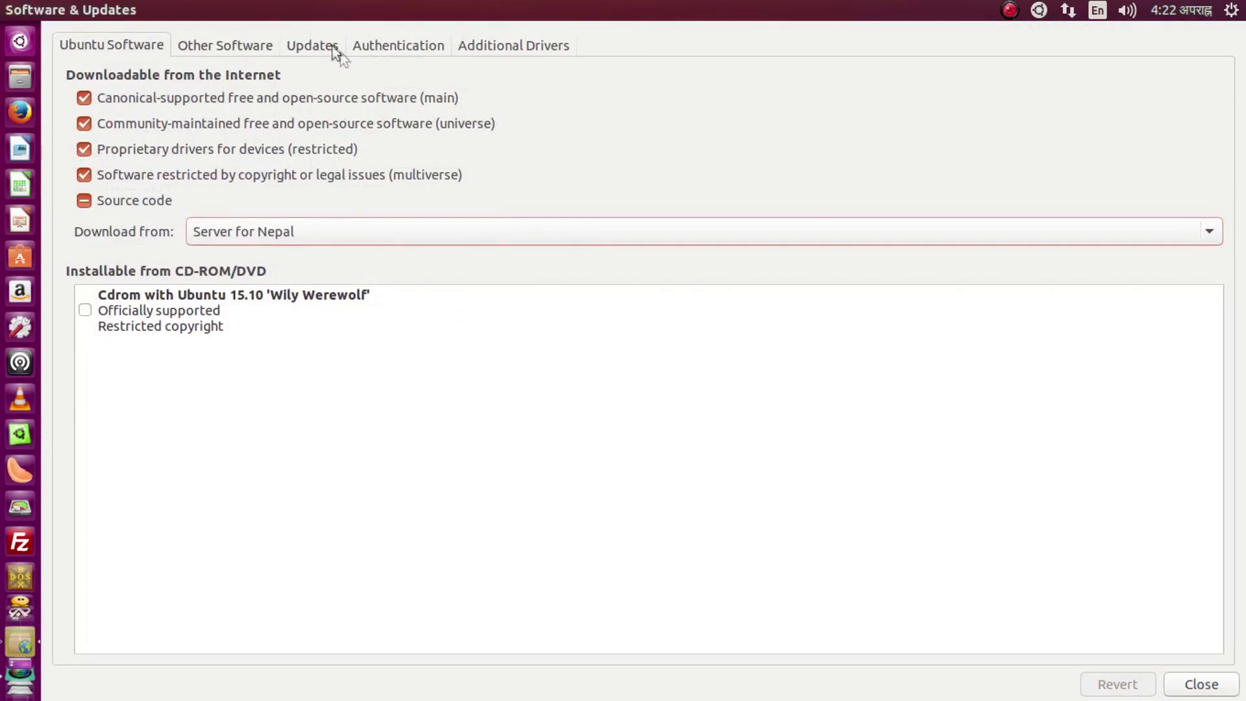
click(496, 481)
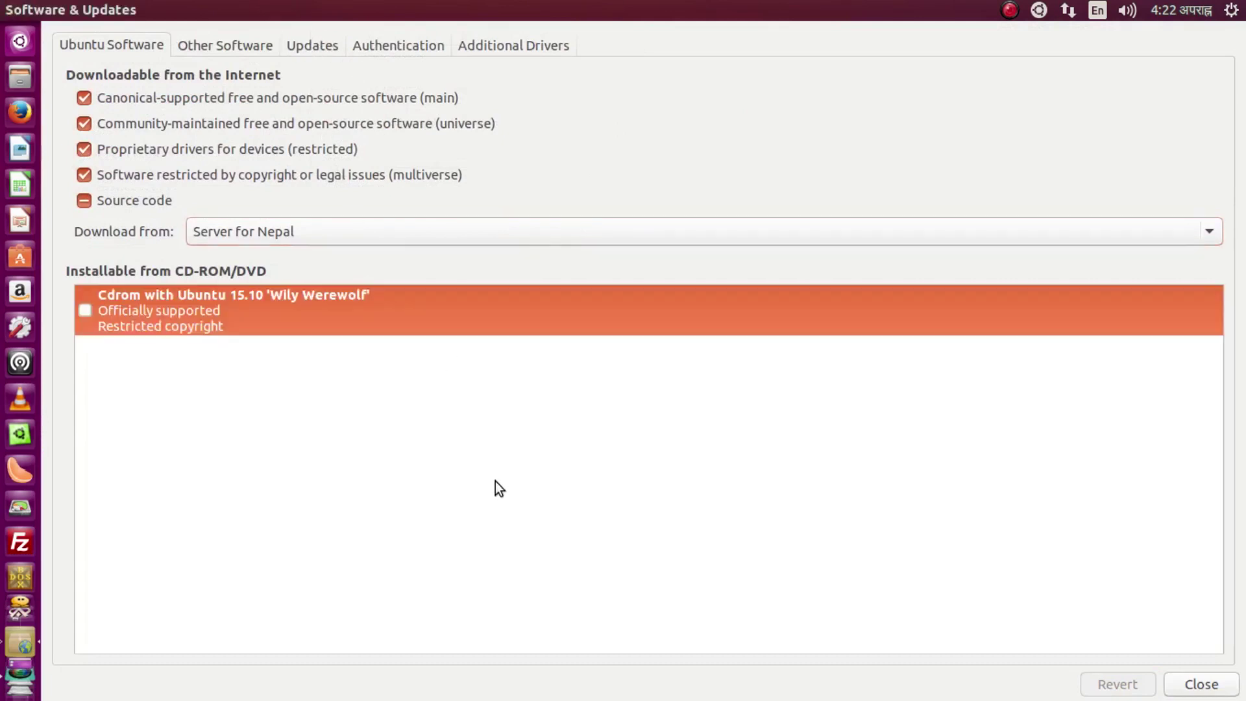
click(309, 237)
click(362, 454)
click(359, 235)
click(357, 238)
Step: Show the additional drivers offered for the computer and restore the Software & Updates window to its smaller size
click(506, 44)
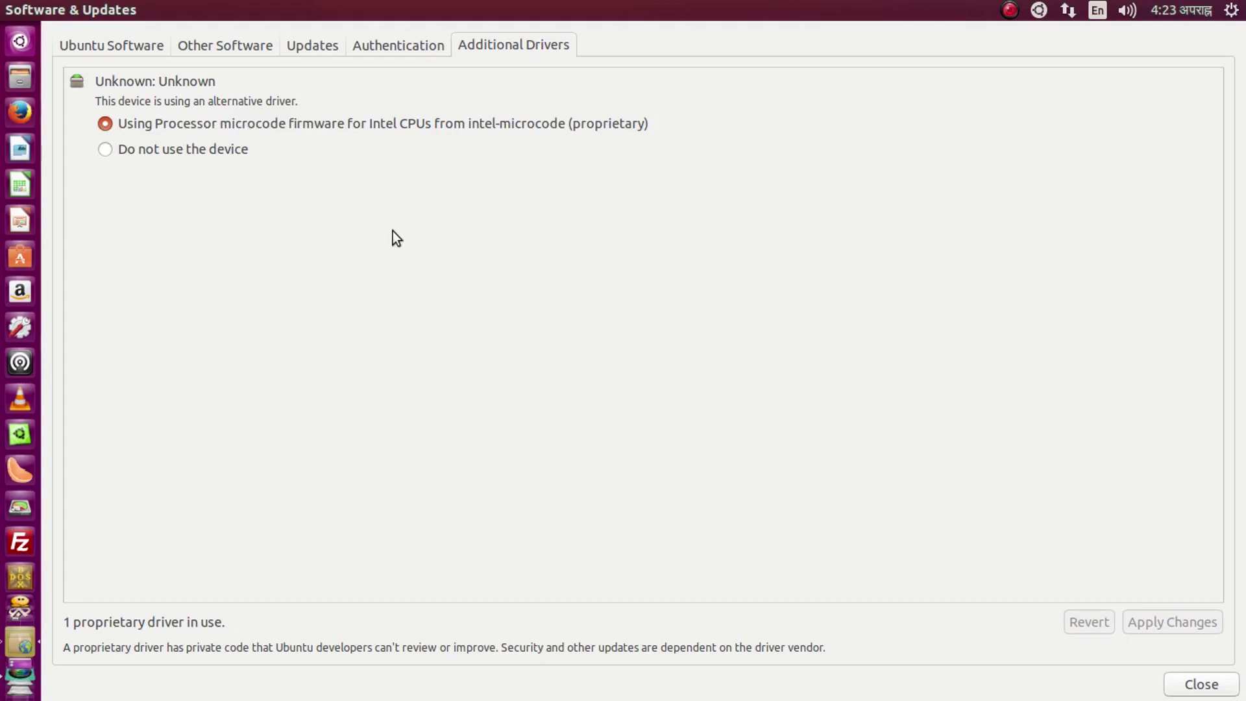
drag(801, 14, 766, 11)
key(ctrl+super+Down)
Step: Try the "Do not use the device" option for the unknown device and reselect the proprietary Intel microcode driver
click(551, 235)
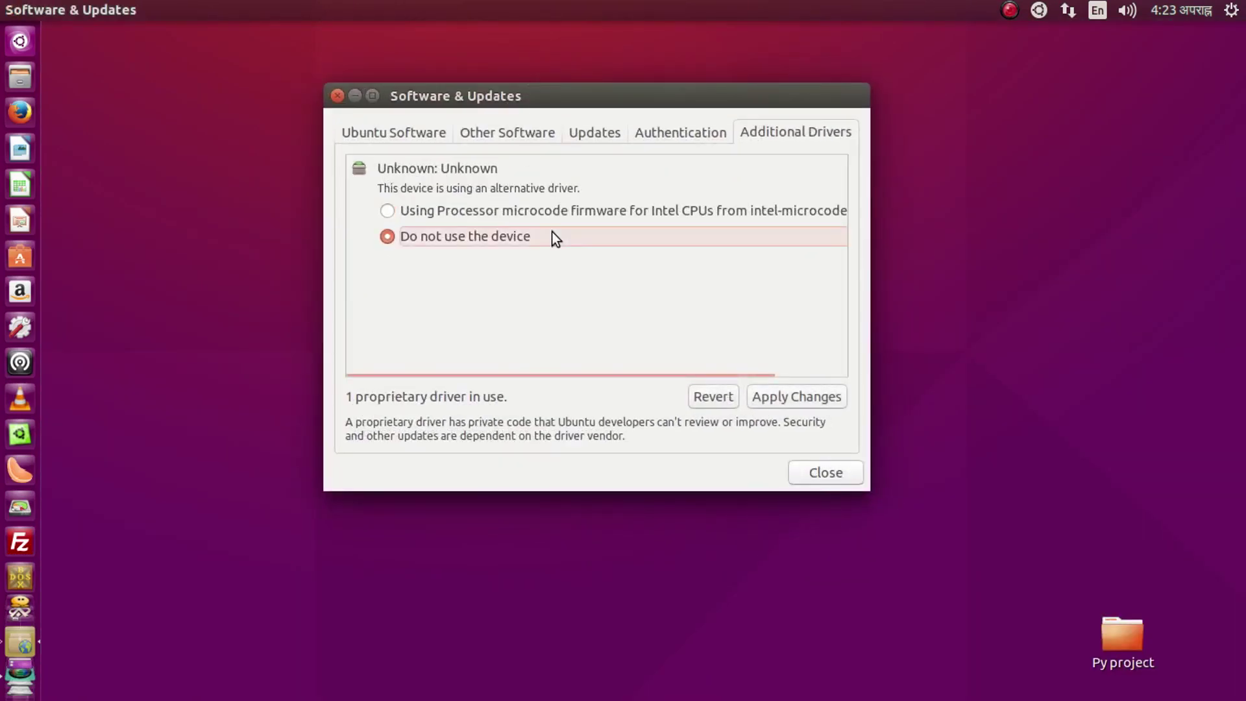
click(475, 207)
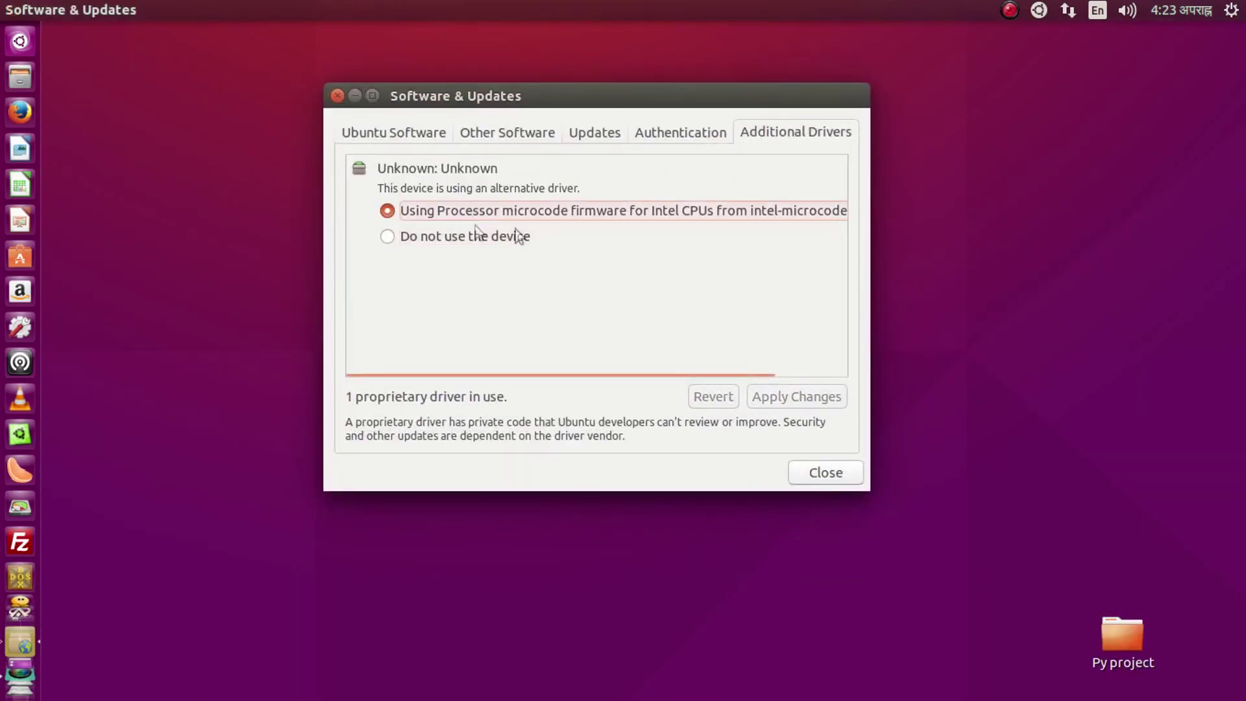
click(454, 235)
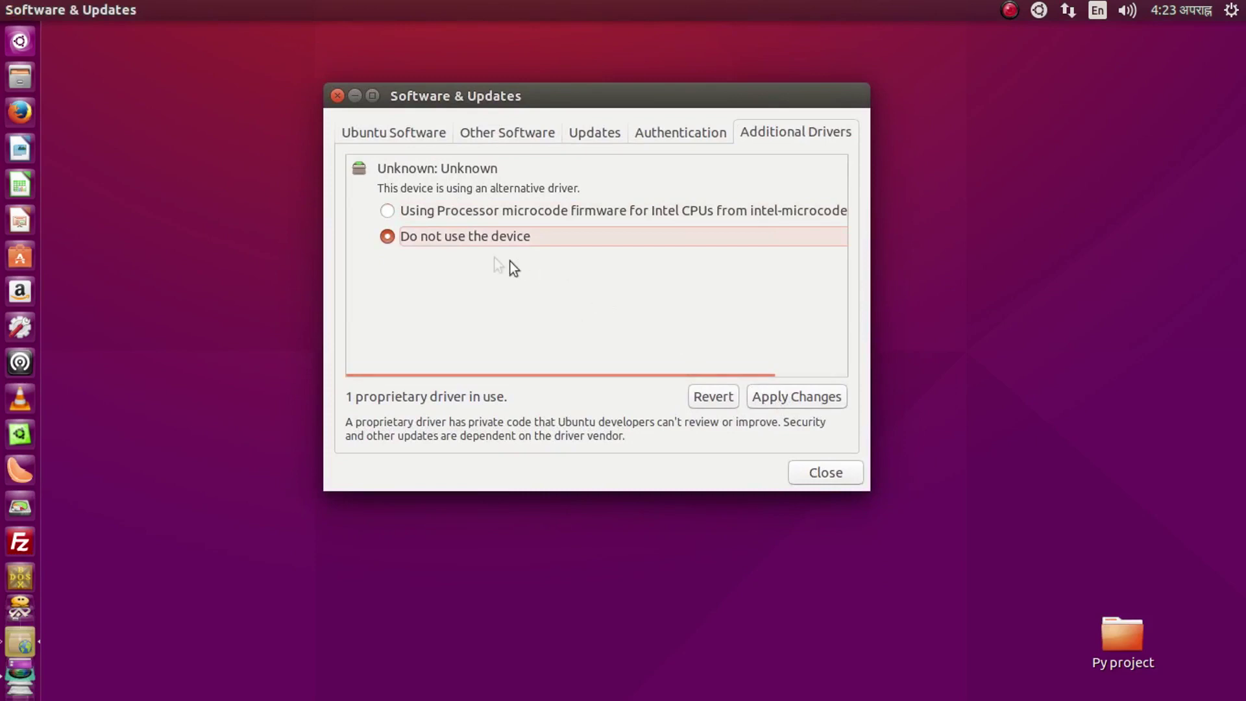
key(Up)
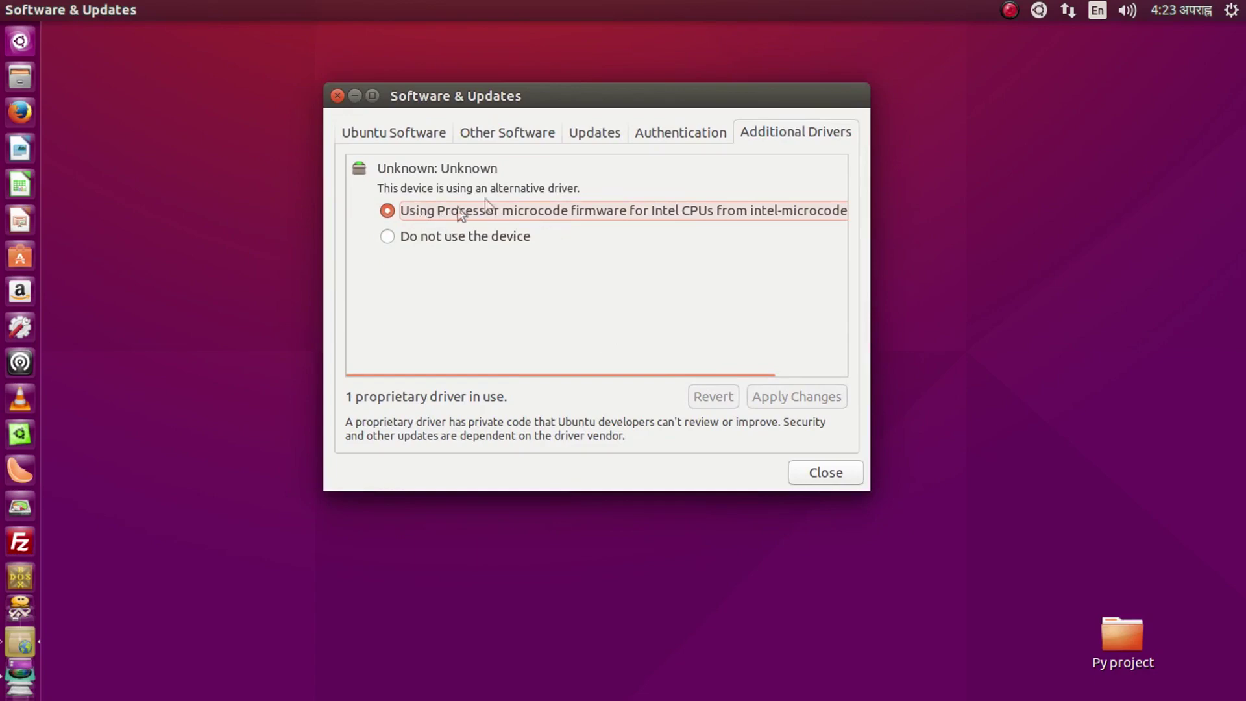
Step: Close Software & Updates, find Terminal by searching for "terminal", and open it in a maximized window
drag(442, 100, 447, 77)
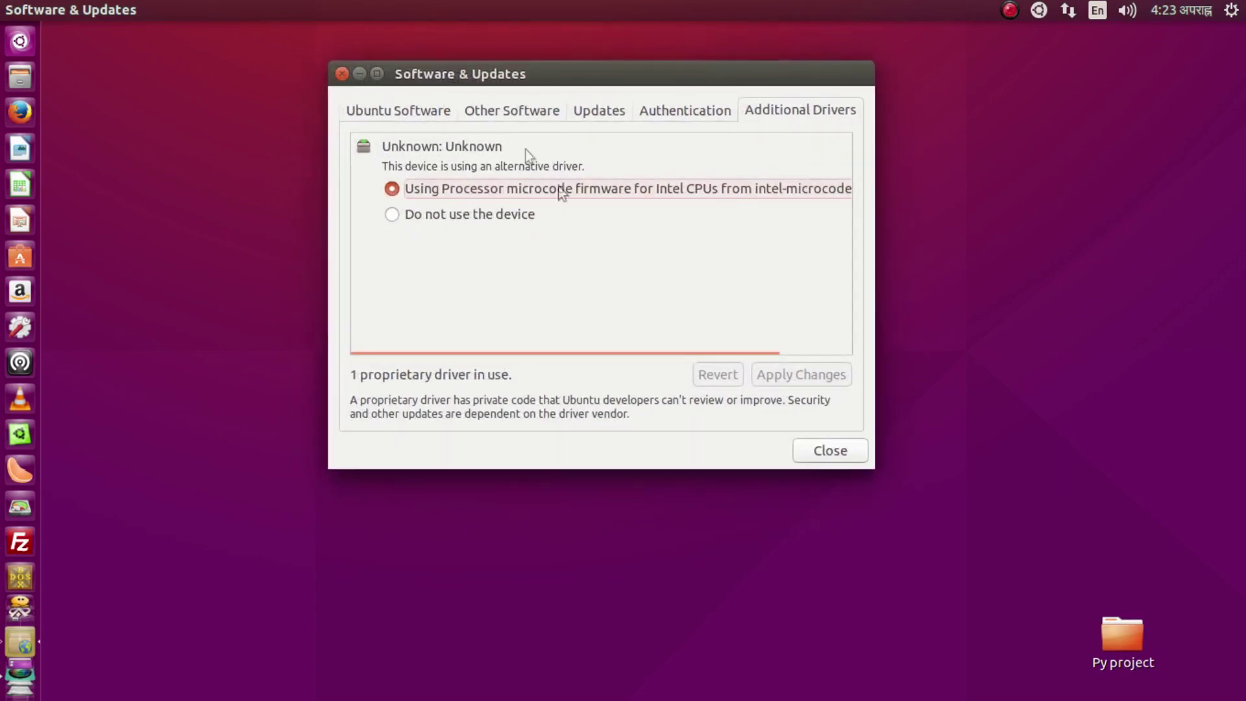
click(342, 74)
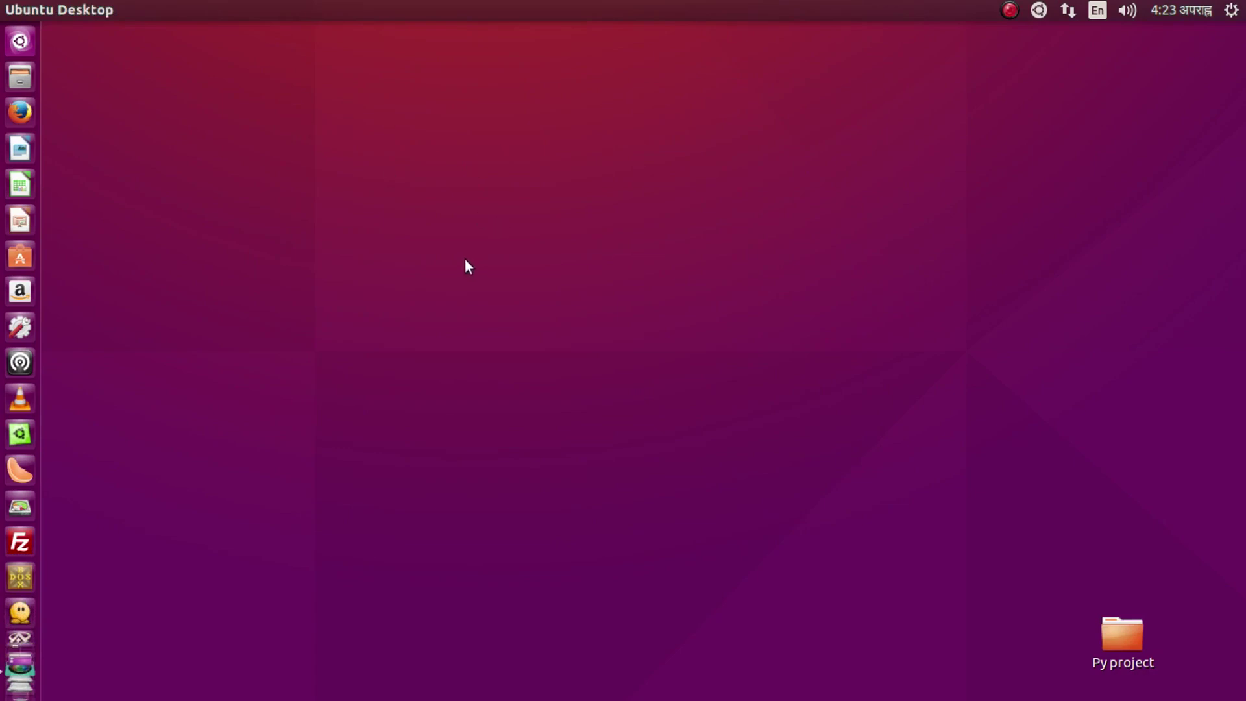
click(10, 42)
text(terminal)
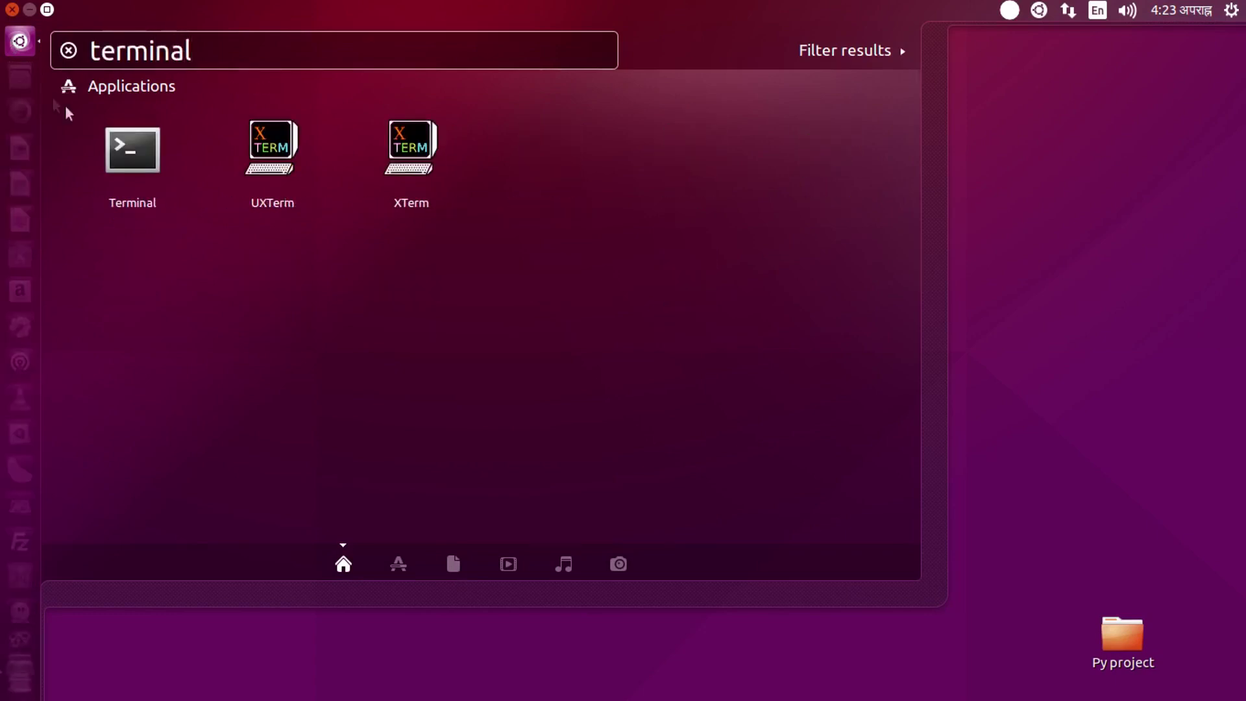
click(98, 132)
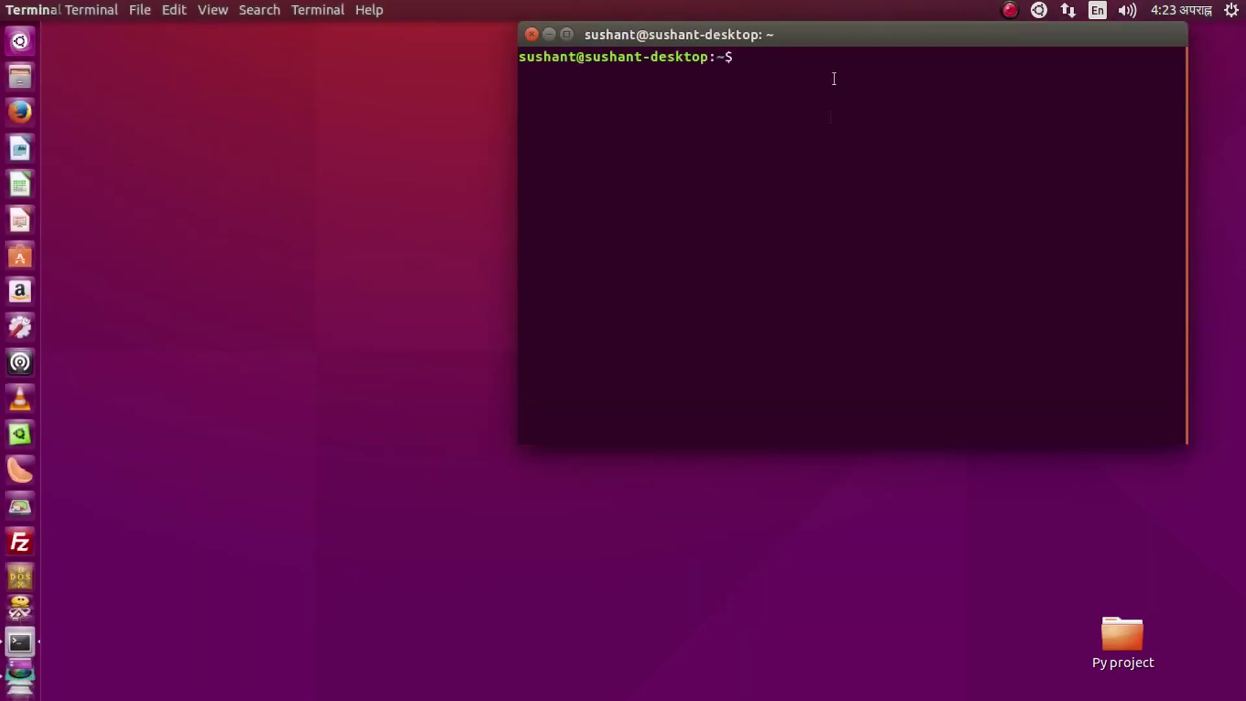
double_click(844, 35)
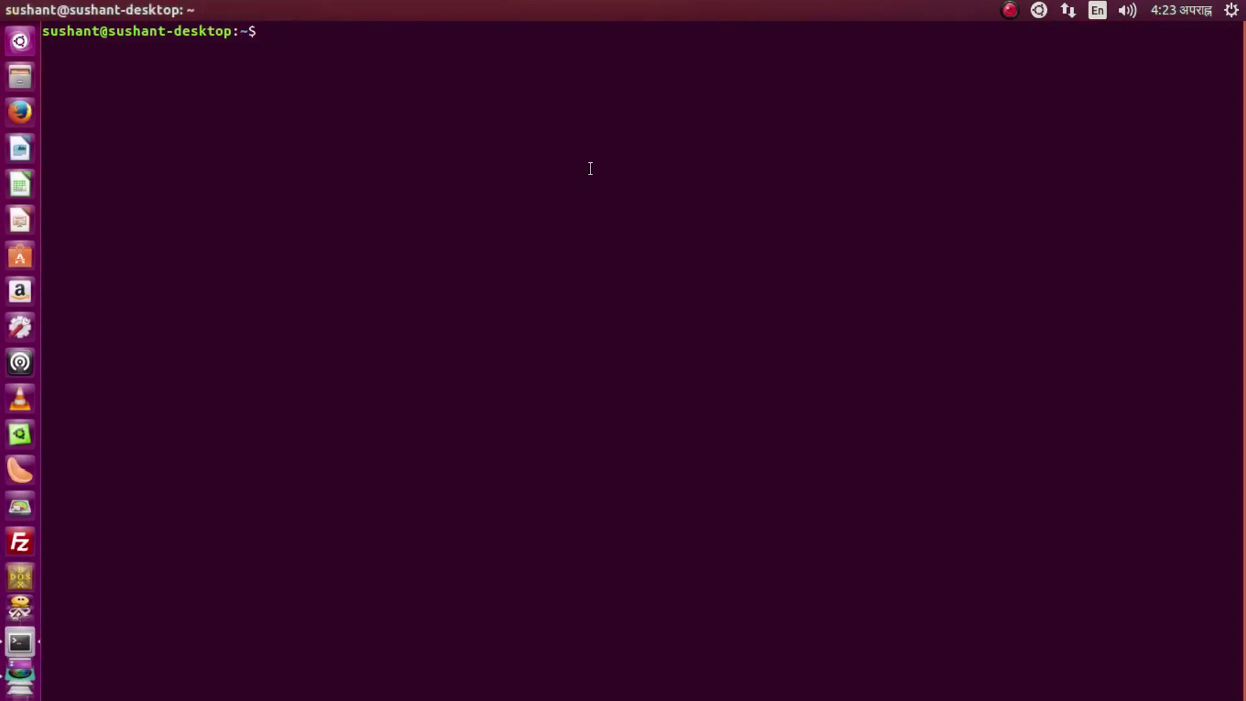
Step: Enter "sudo apt-get update && sudo apt-get upgrade" at the prompt without running it, and restore the window to its smaller size
text(sudo apt-ge)
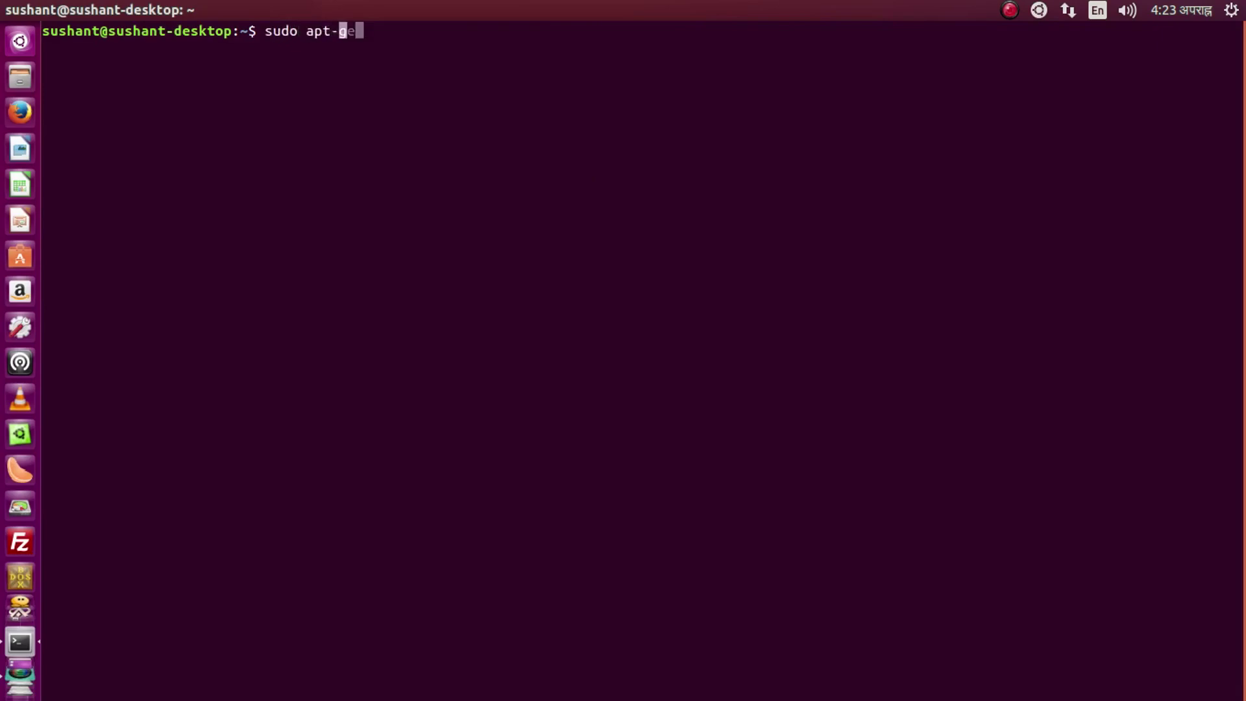
text(t update)
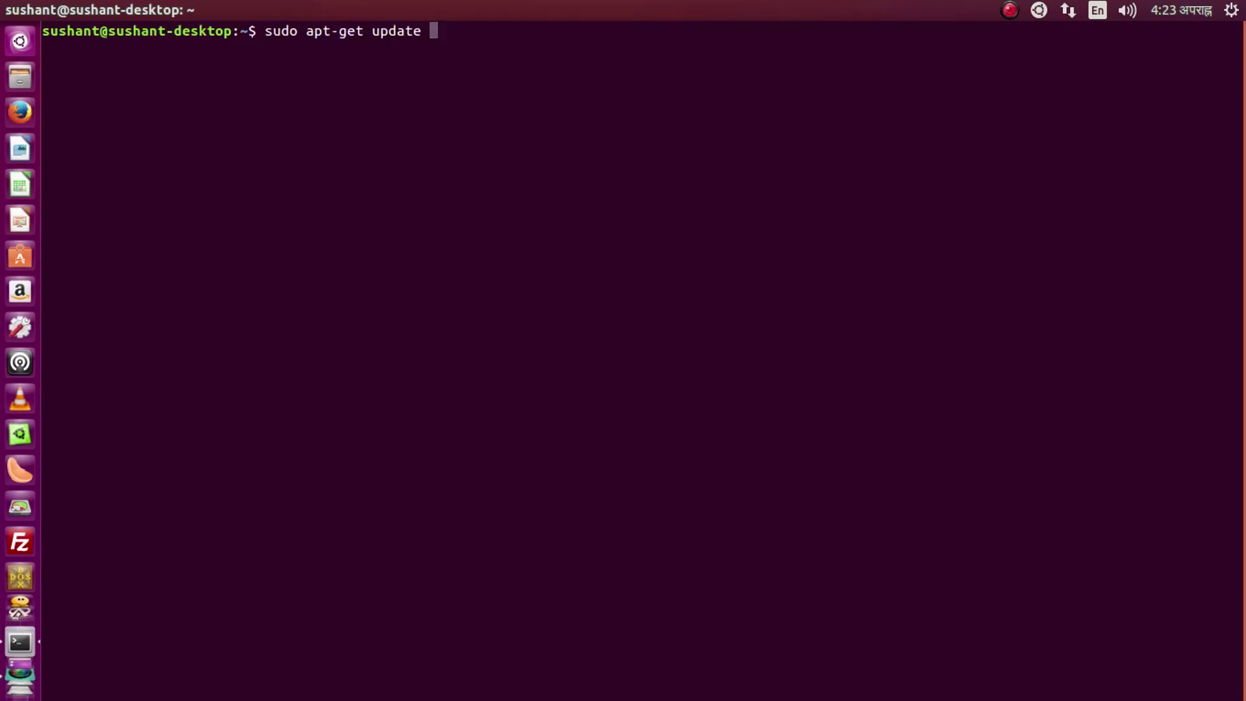
text(&& sudo apt-get )
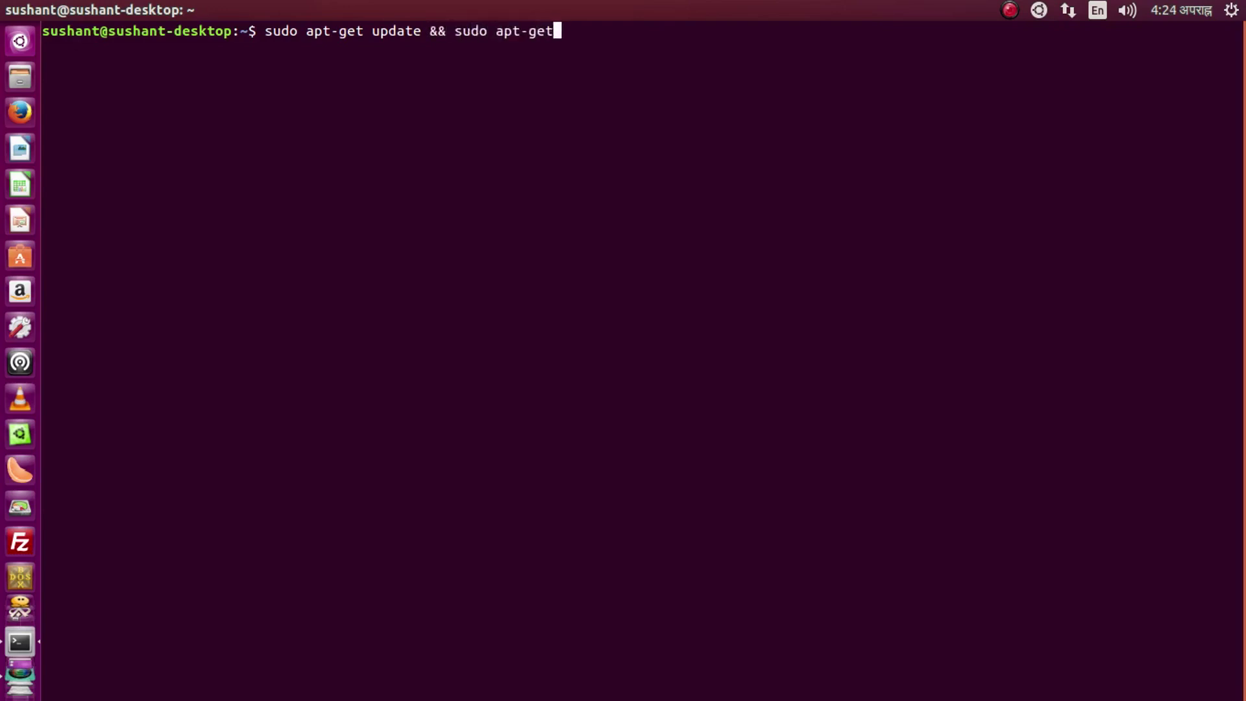
text(upgrade)
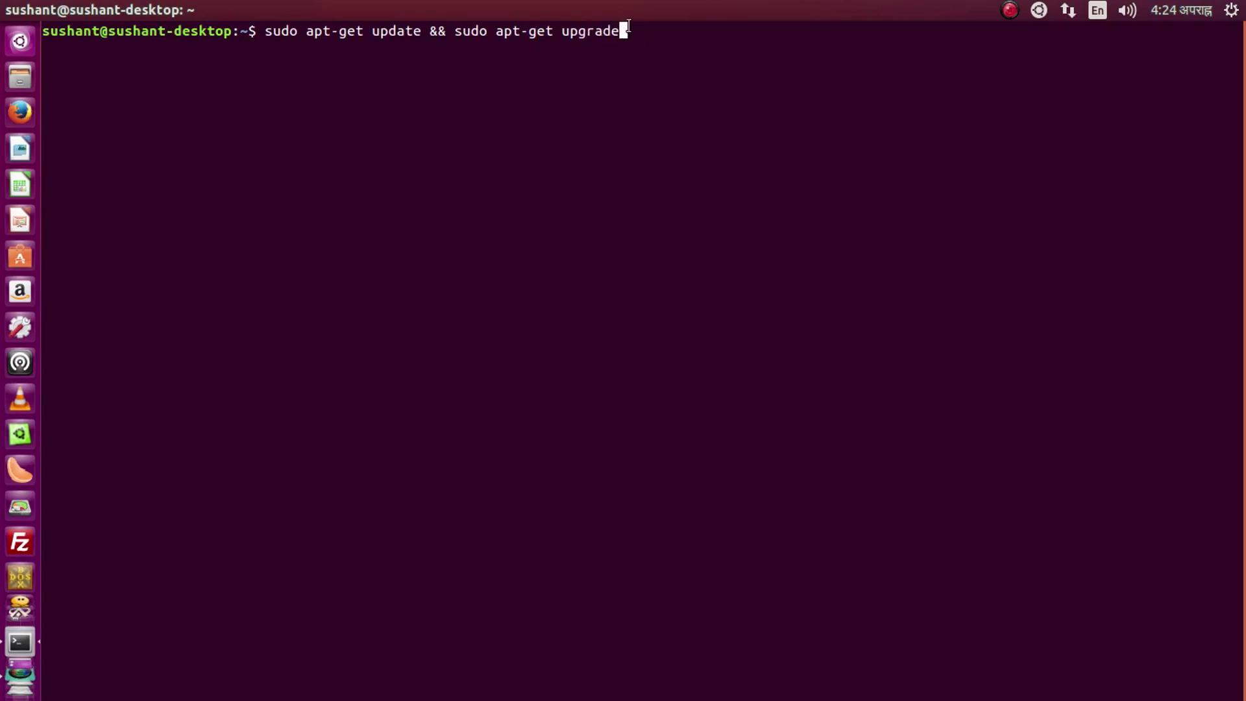
drag(629, 30, 633, 3)
click(289, 65)
click(646, 72)
double_click(653, 5)
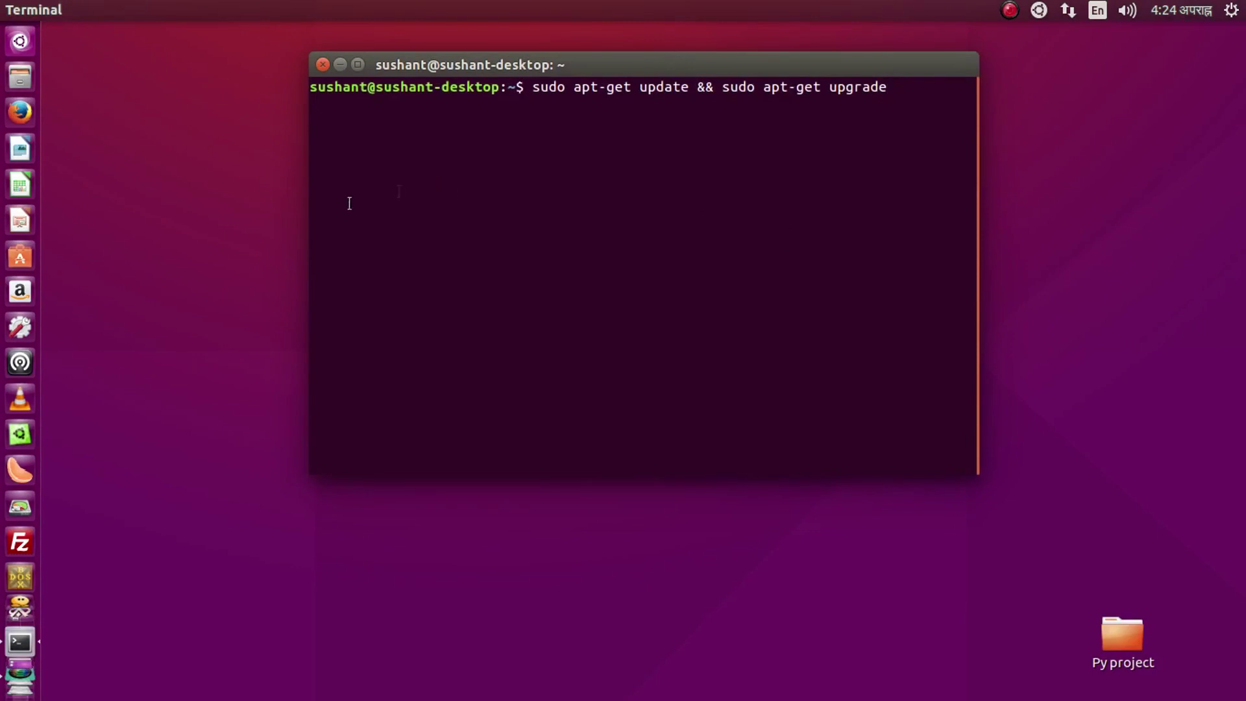
Step: Open Ubuntu Software Center in a maximized window and search all software for "ubuntu-restricted-extras"
click(24, 260)
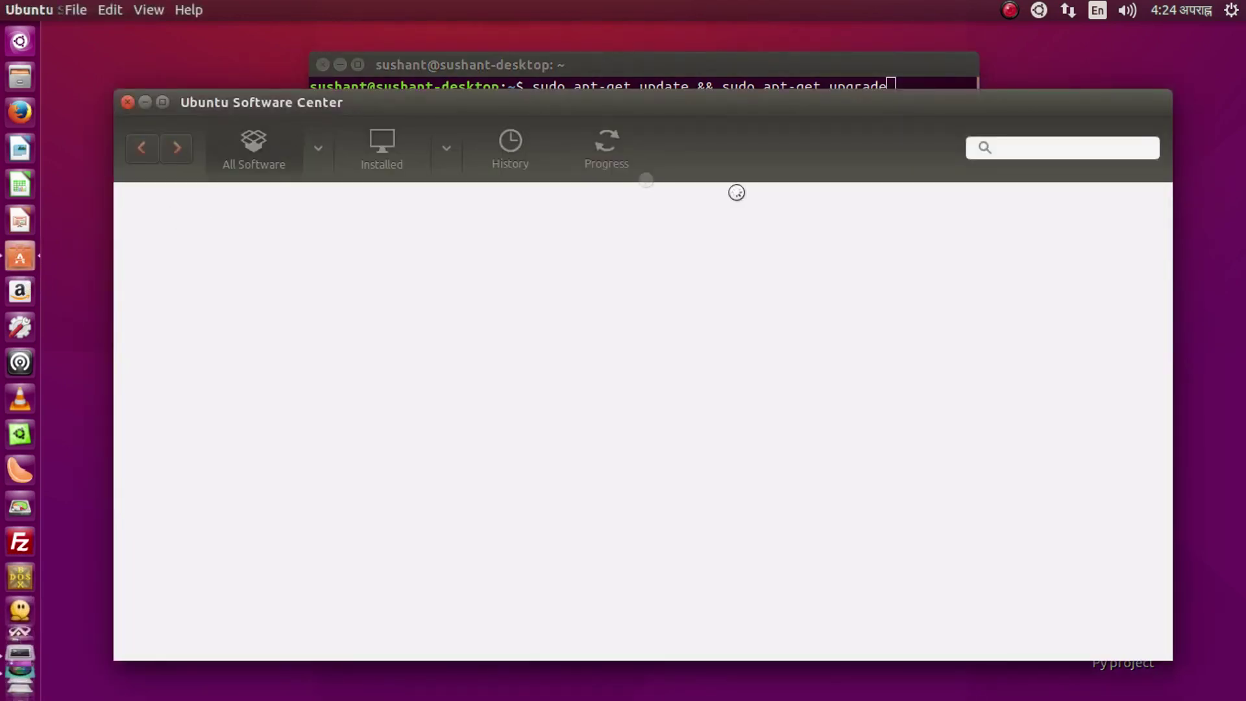
drag(412, 104, 392, 2)
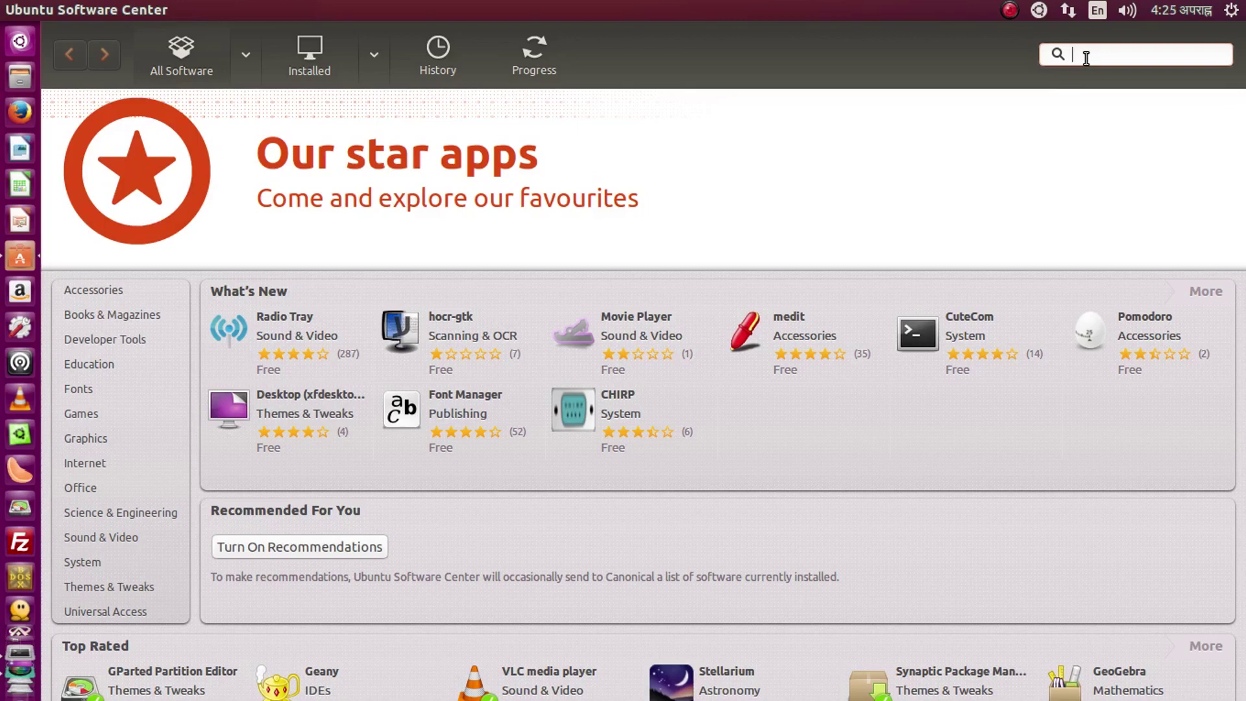
text(ubuntu-)
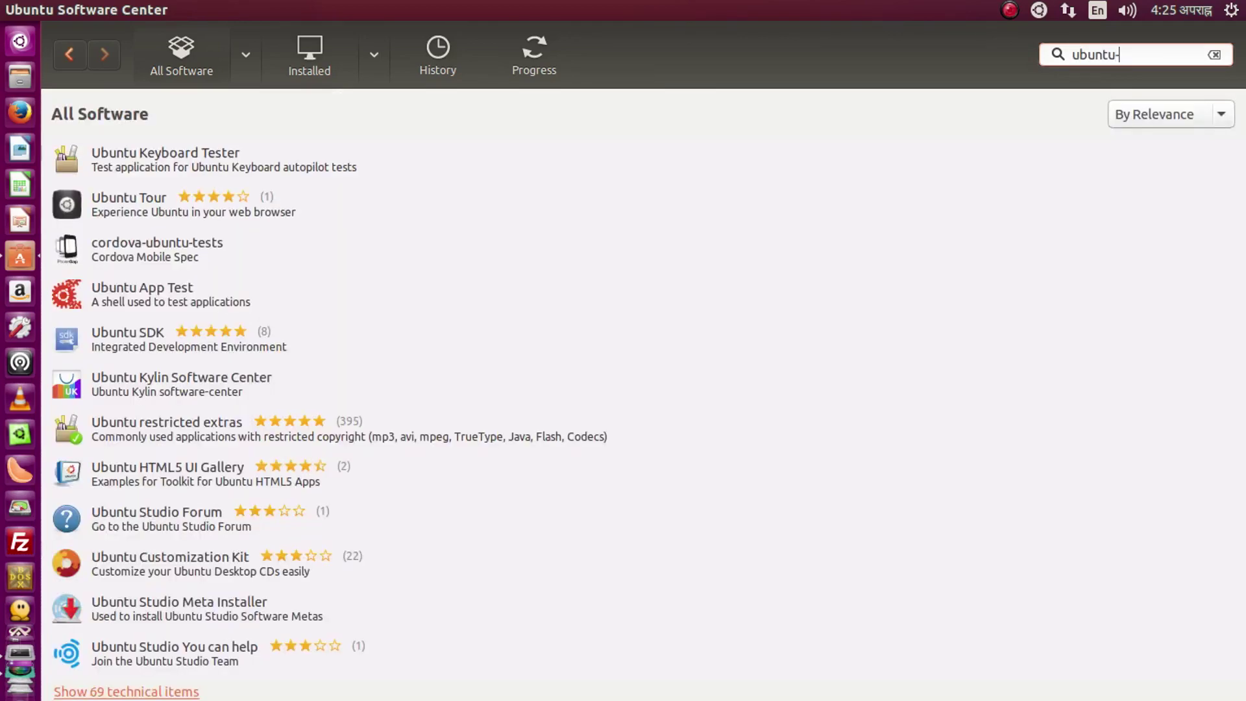
text(restric)
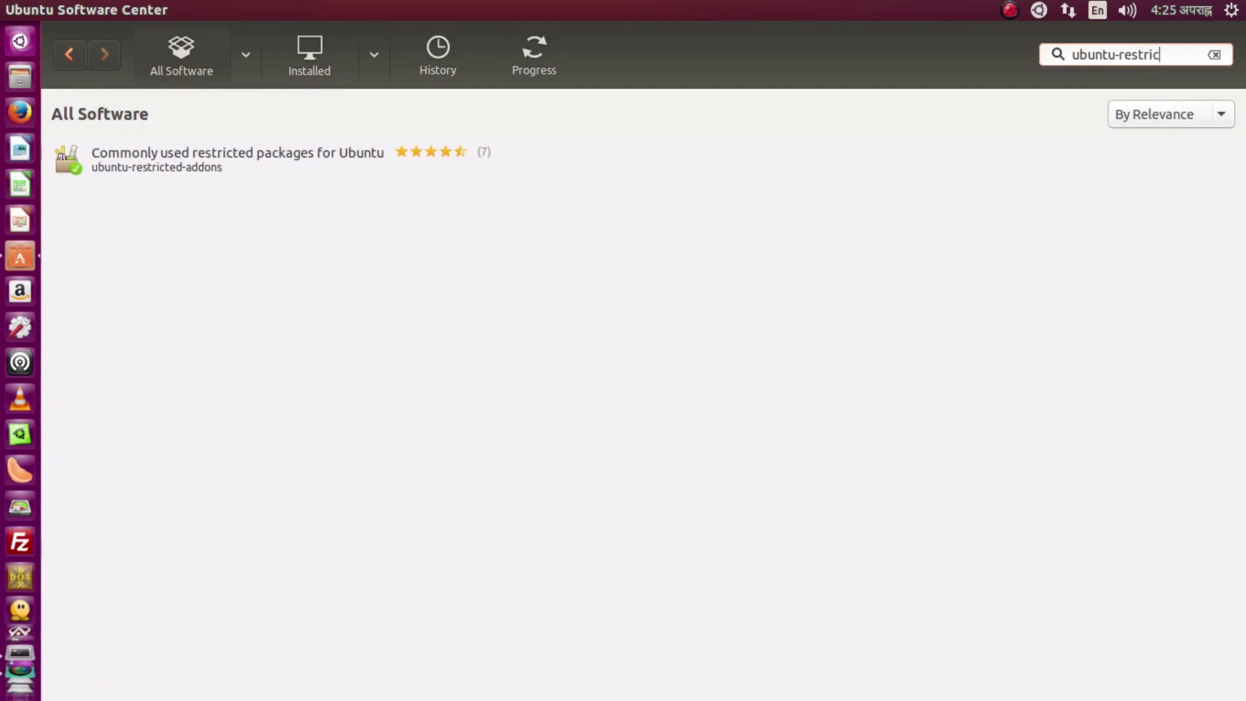
text(ted-extras)
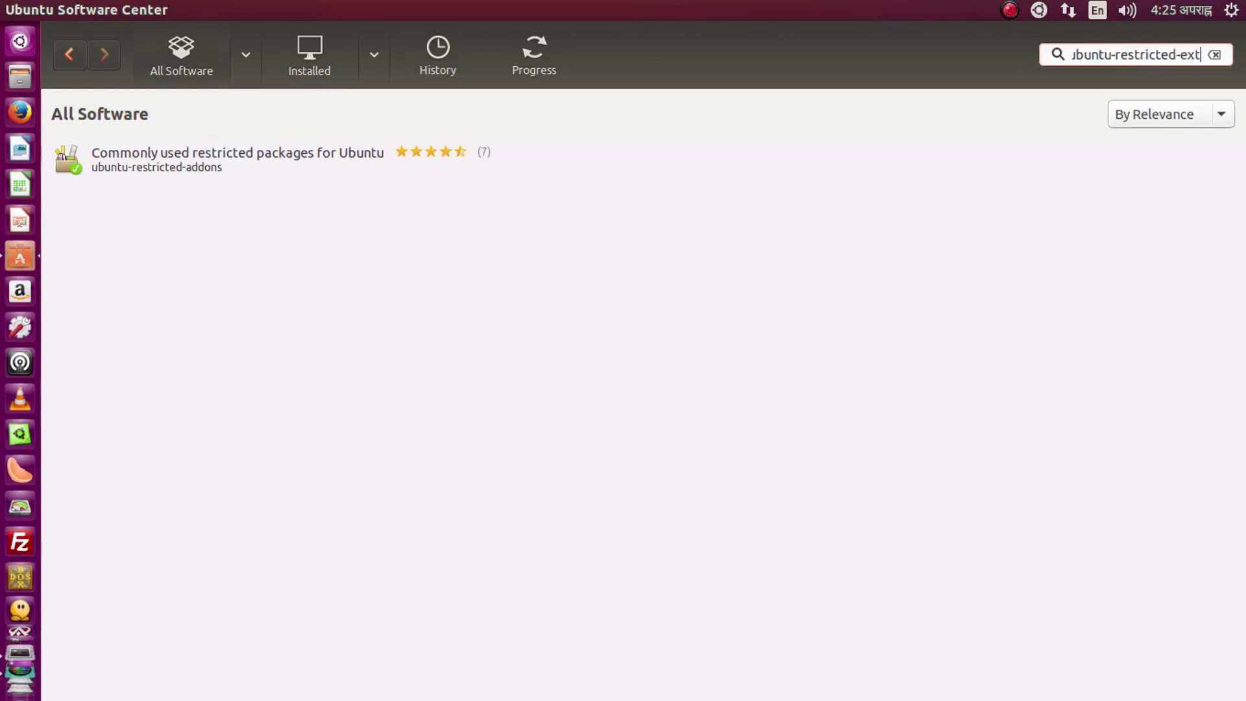
triple_click(1158, 53)
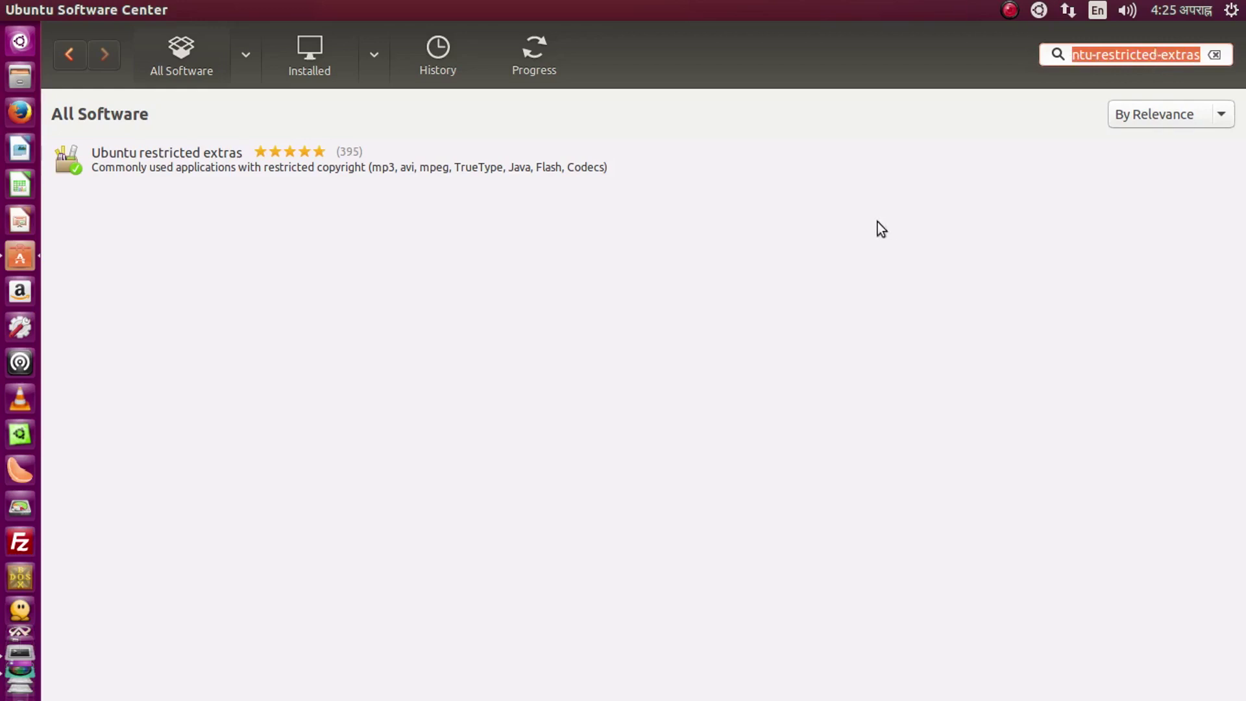
Step: View the detail page of Ubuntu restricted extras and return to the search results
click(265, 172)
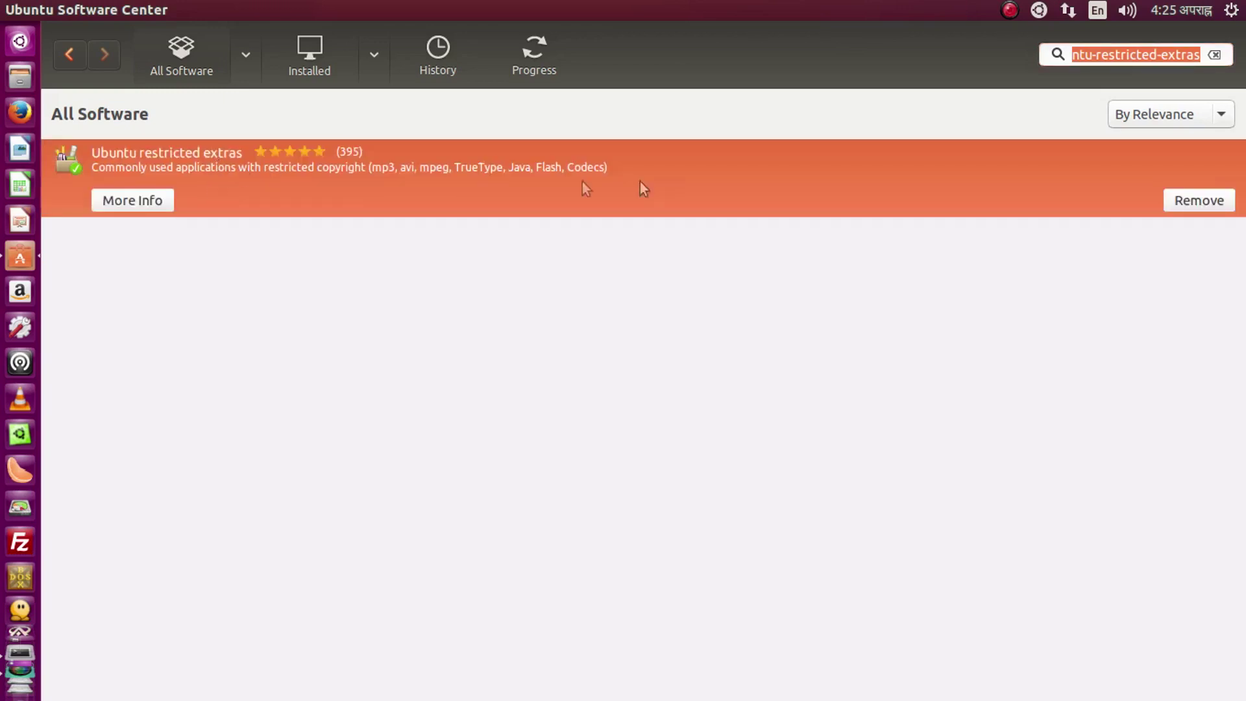
click(139, 206)
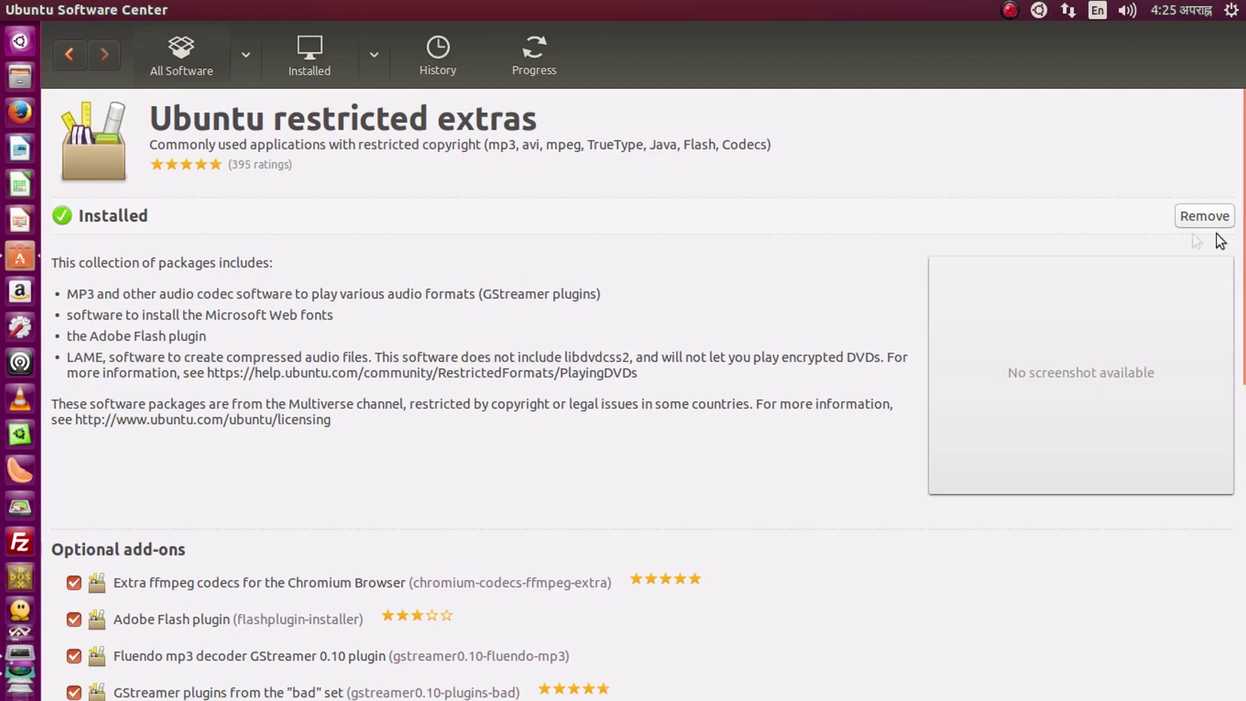
click(68, 59)
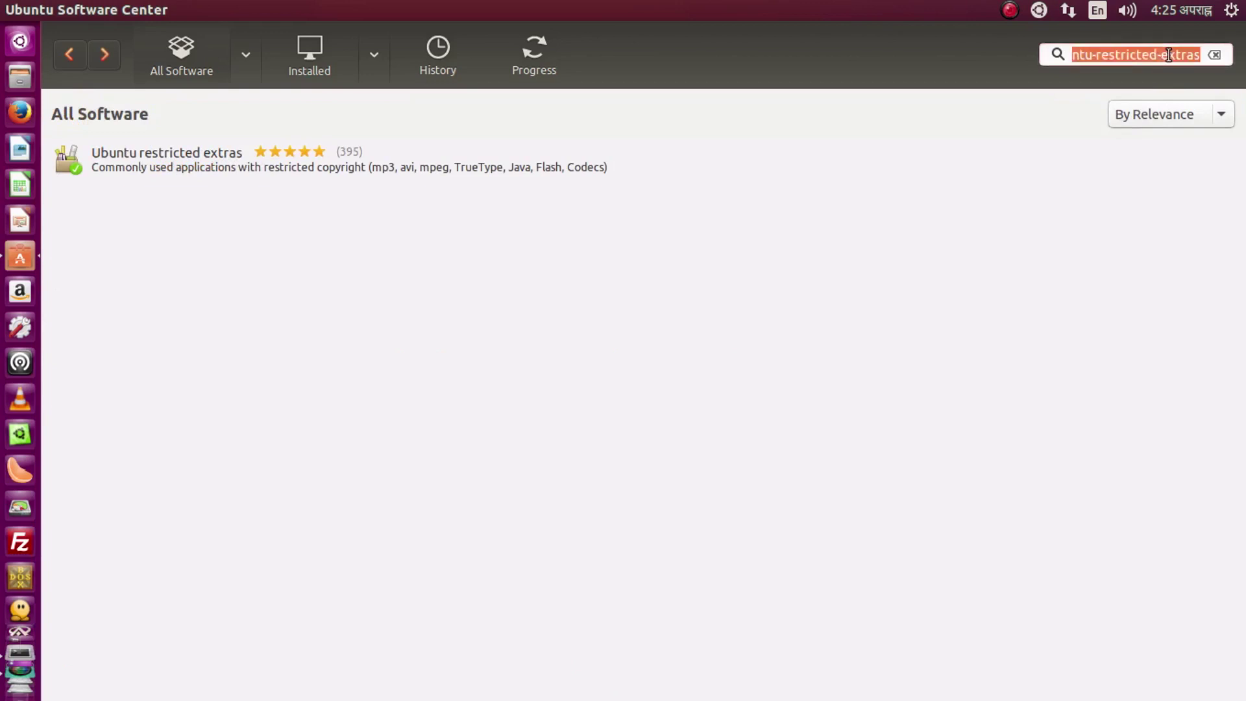
Step: Search all software for "compiz", view the CompizConfig Settings Manager details, and return to the results with that entry selected
text(compiz)
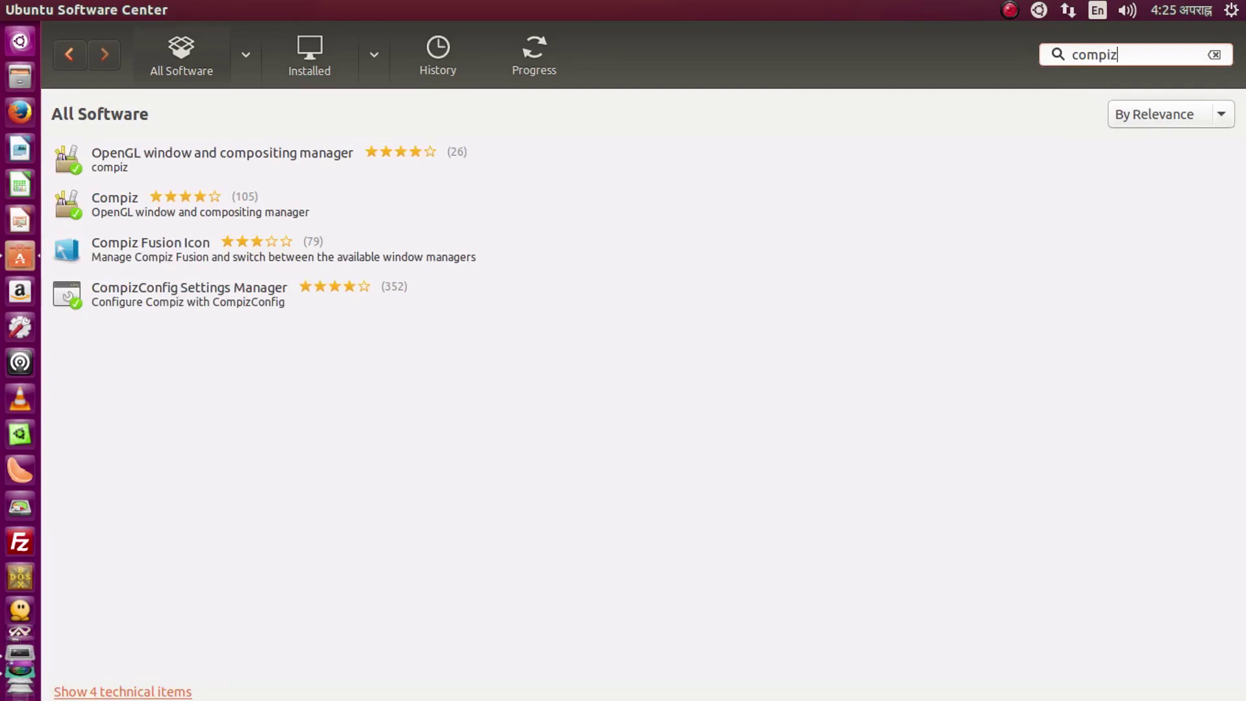
click(181, 294)
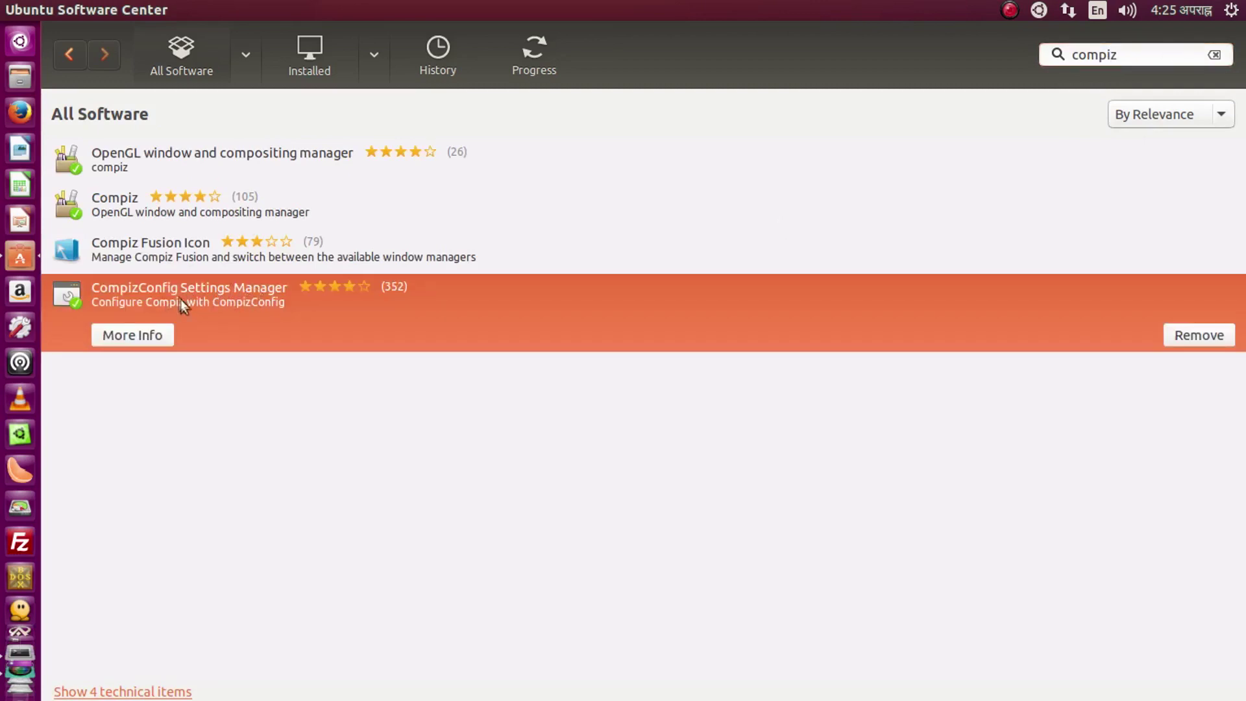
click(132, 334)
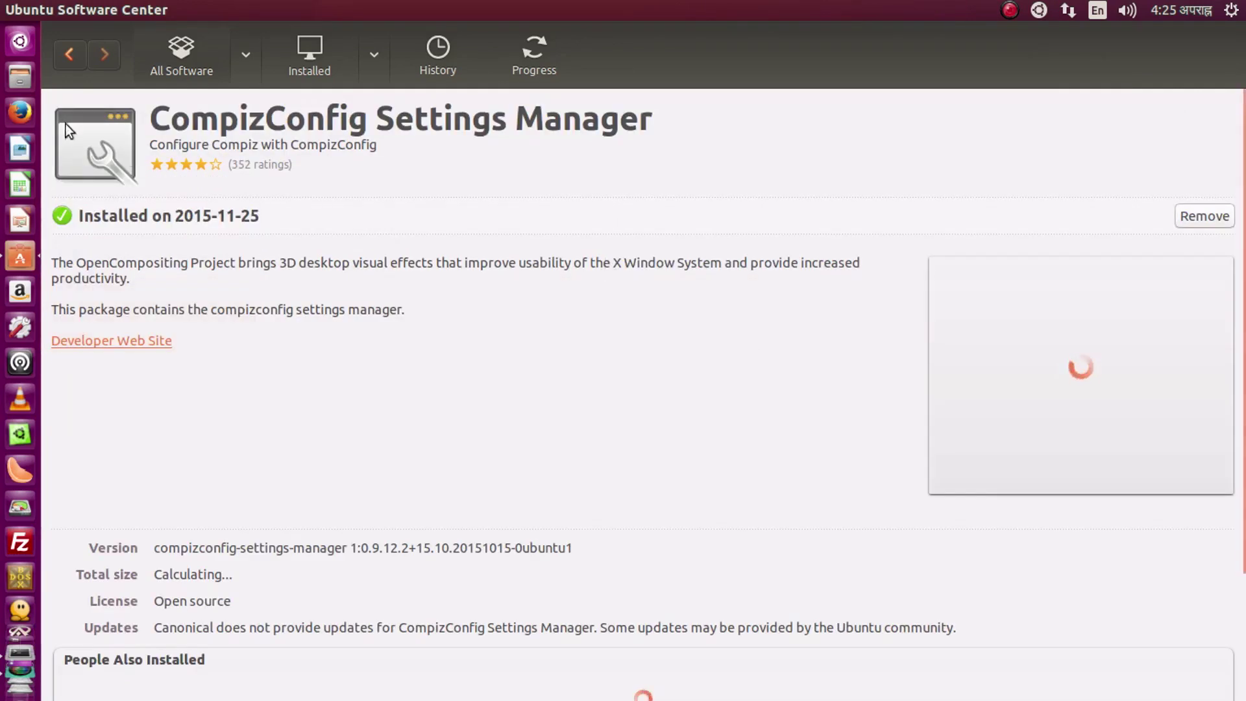
click(70, 54)
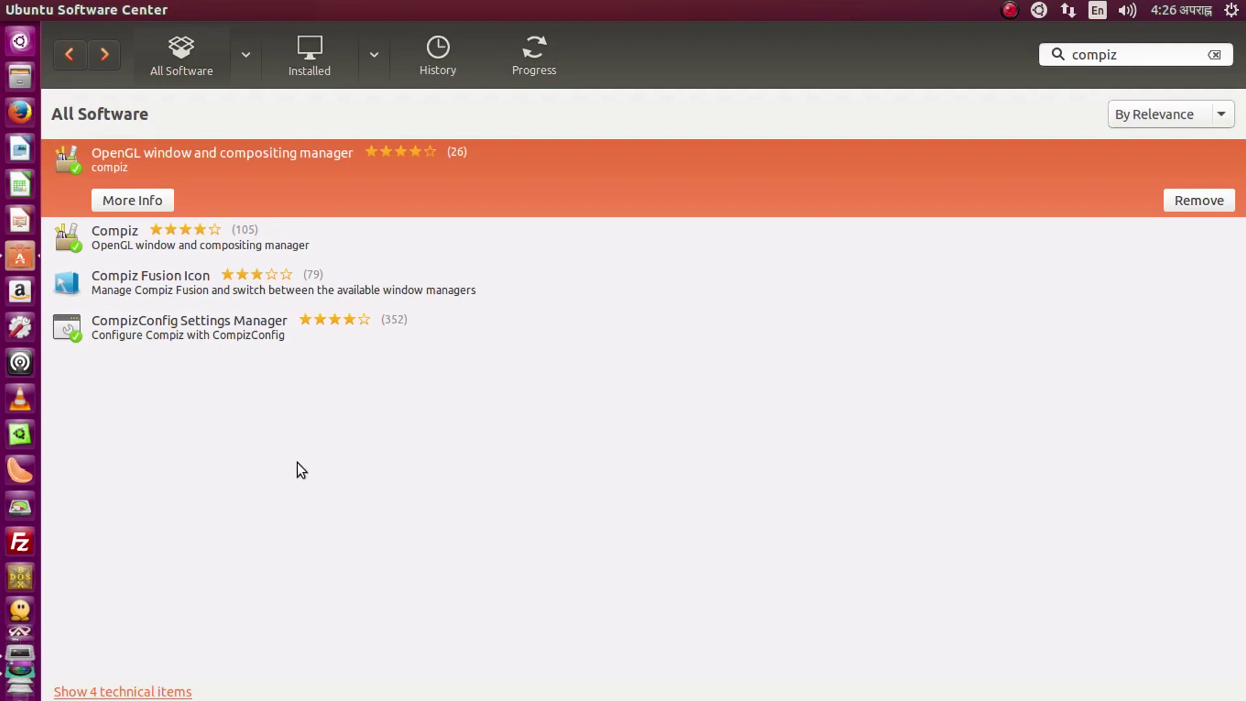
click(243, 337)
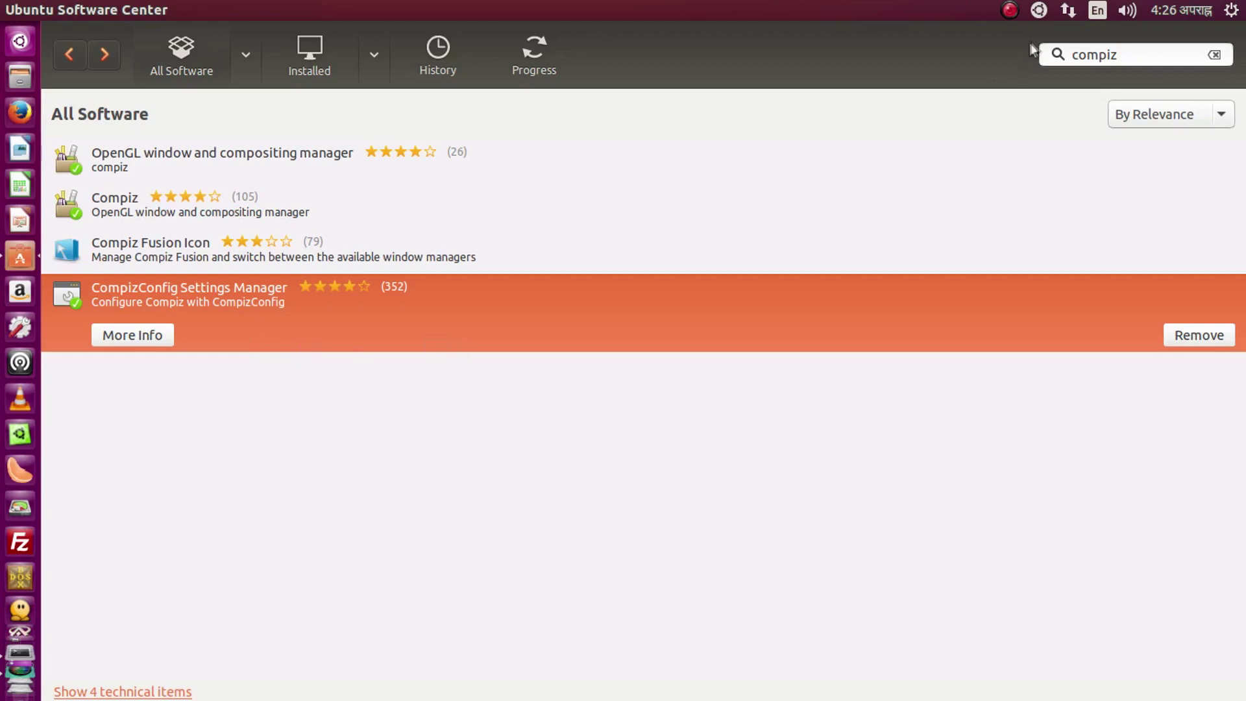
Step: Search all software for "unity" and select Unity Tweak Tool in the results
click(1102, 53)
text(unity)
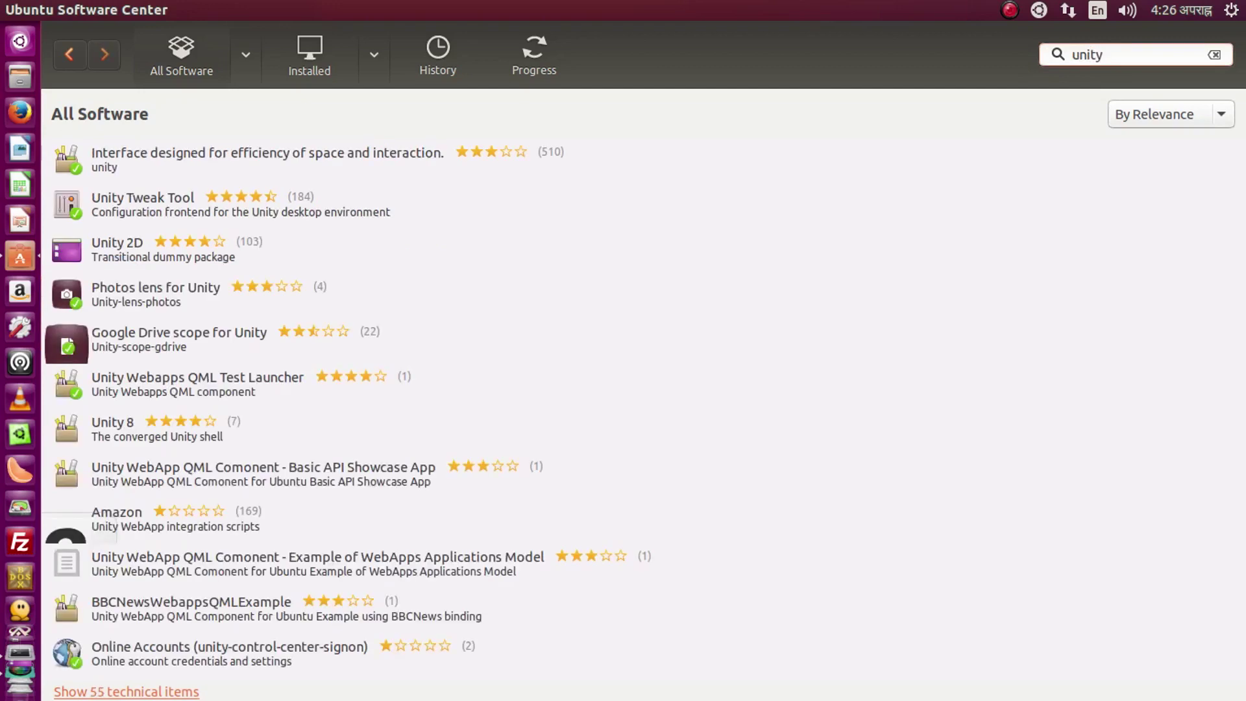
click(131, 205)
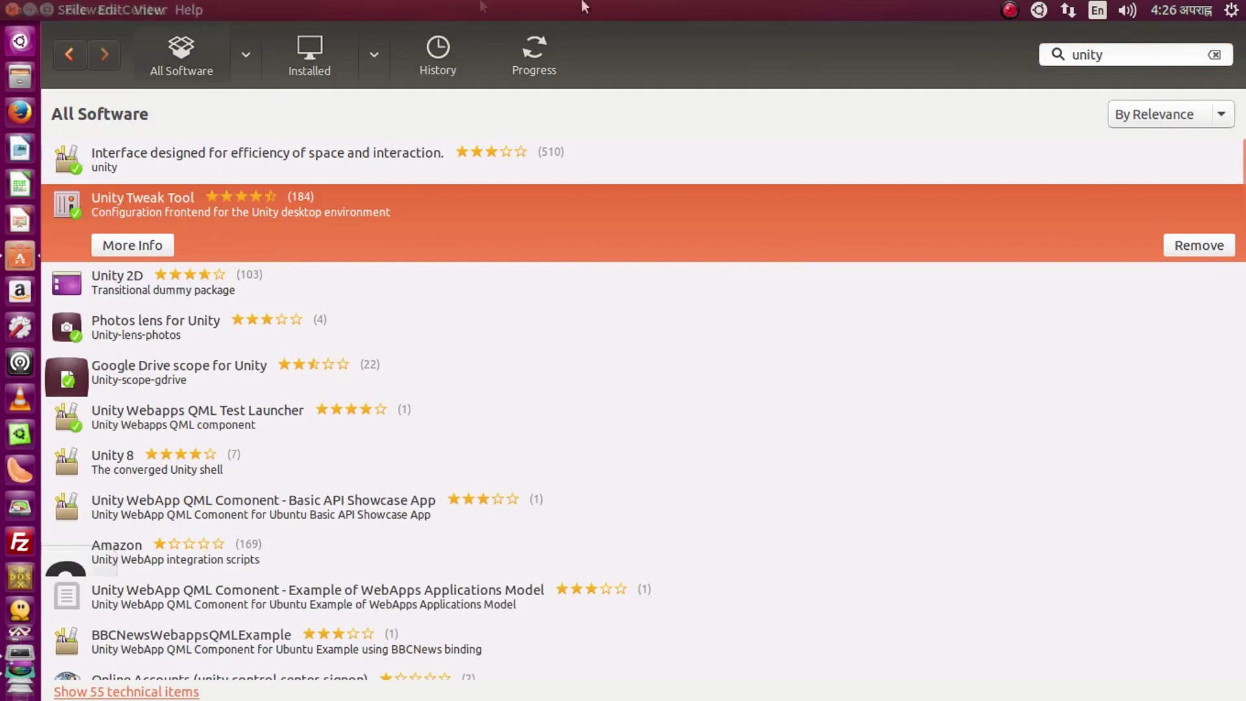
click(33, 9)
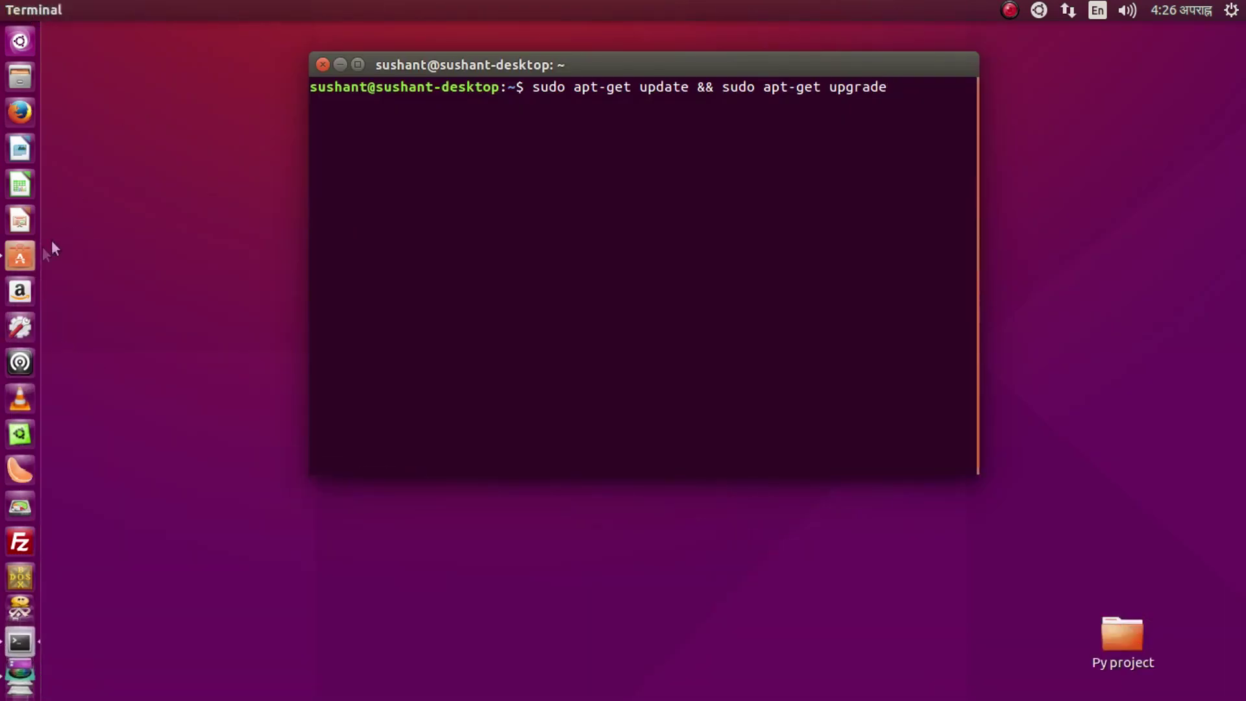
click(26, 258)
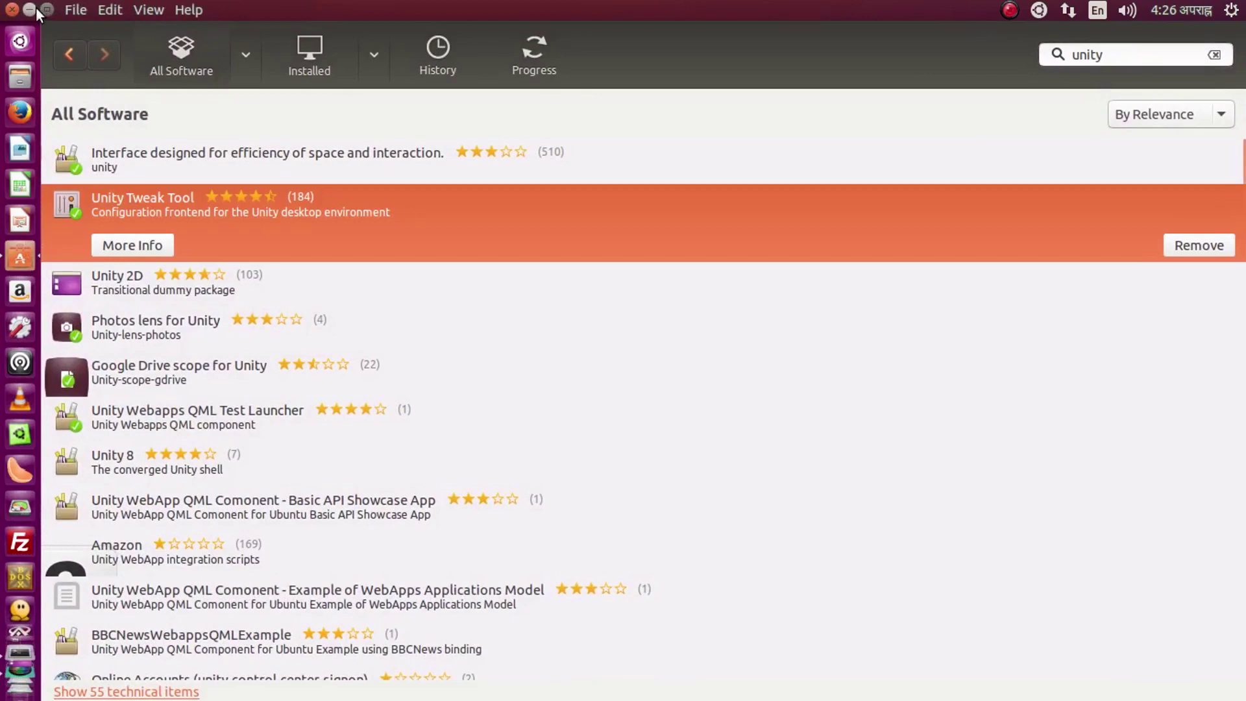
click(34, 8)
click(24, 257)
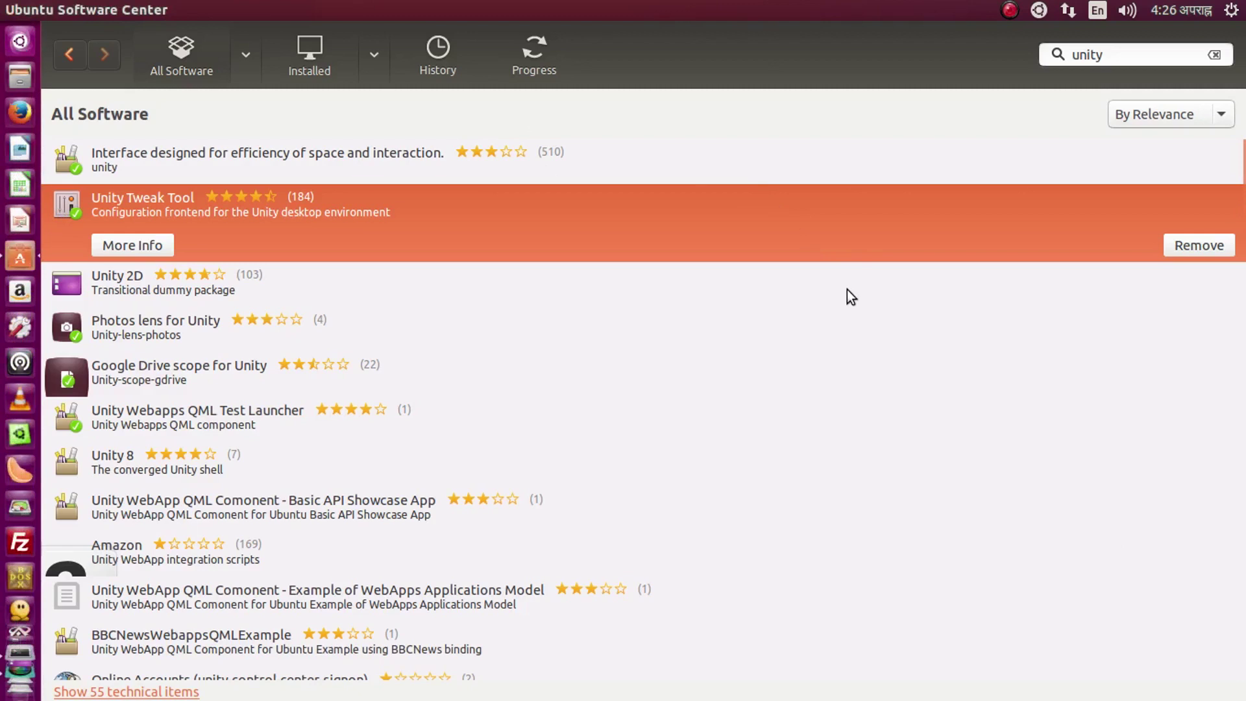
Step: Check the classic application menu, search all software for "classic", and select ClassicMenu Indicator in the results
click(1039, 11)
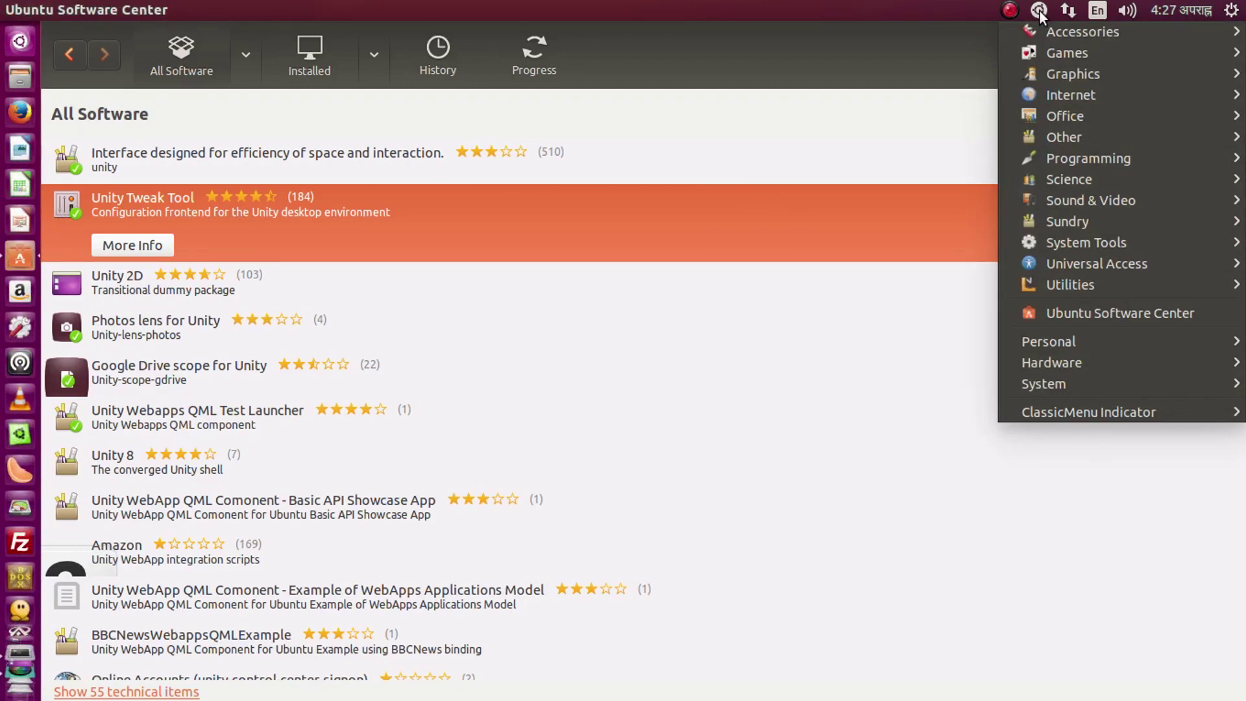
click(867, 34)
double_click(1153, 59)
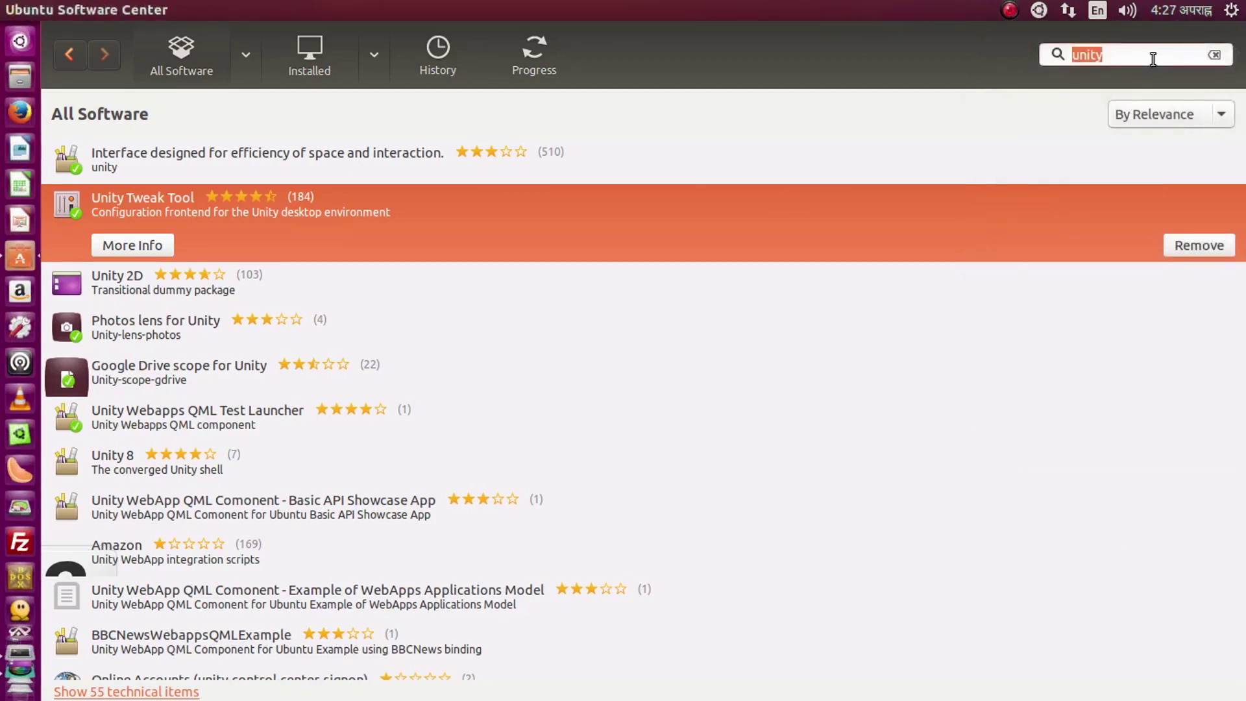
text(classic)
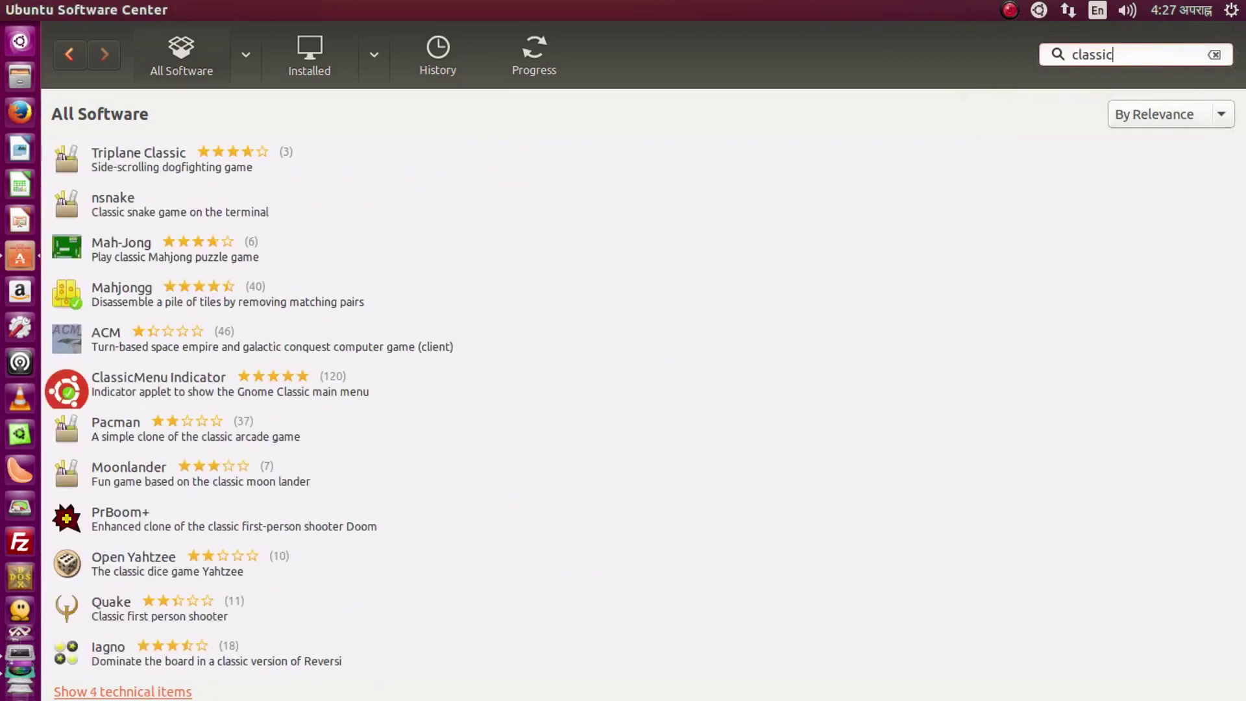
click(116, 388)
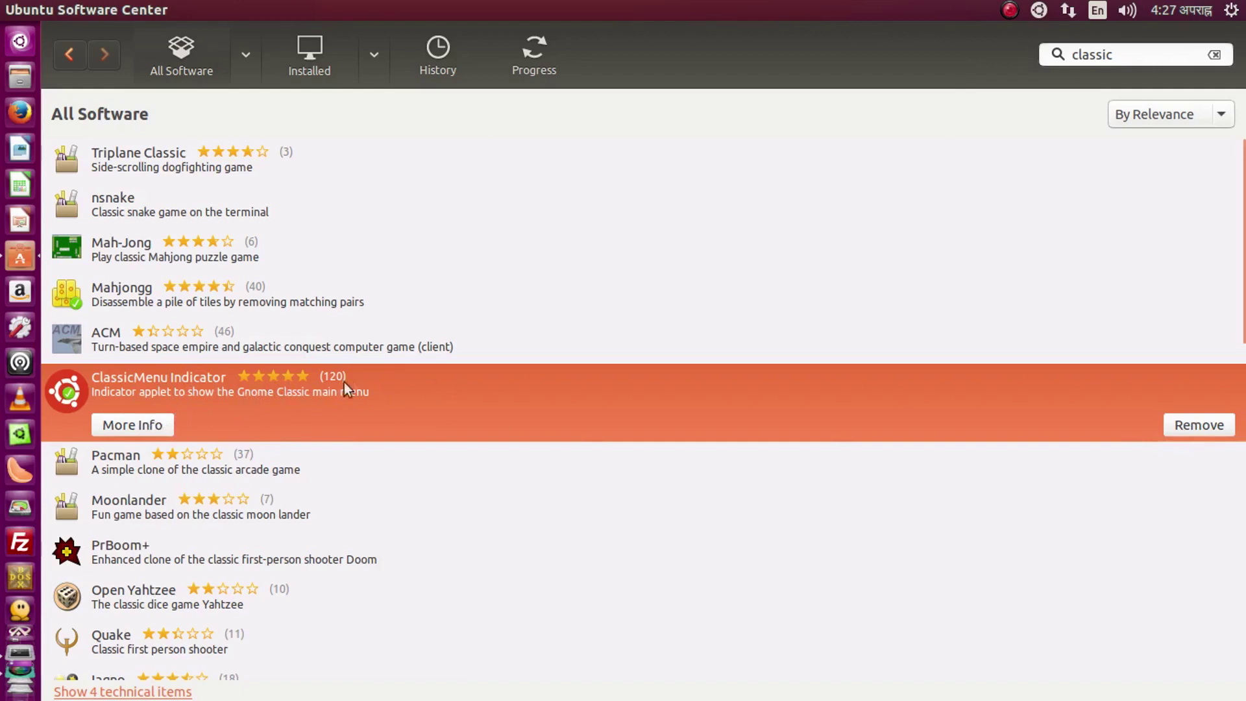
Step: View the application categories offered by the ClassicMenu Indicator and dismiss the list
click(1039, 11)
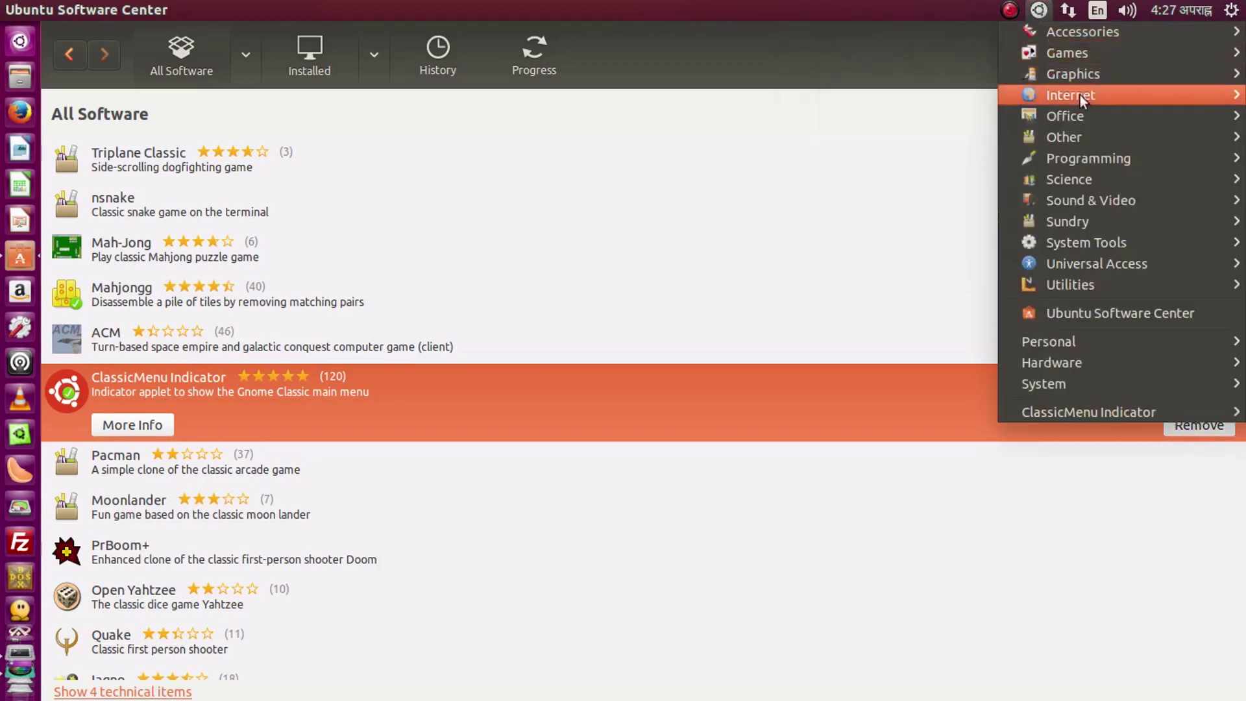
mouse_move(1082, 99)
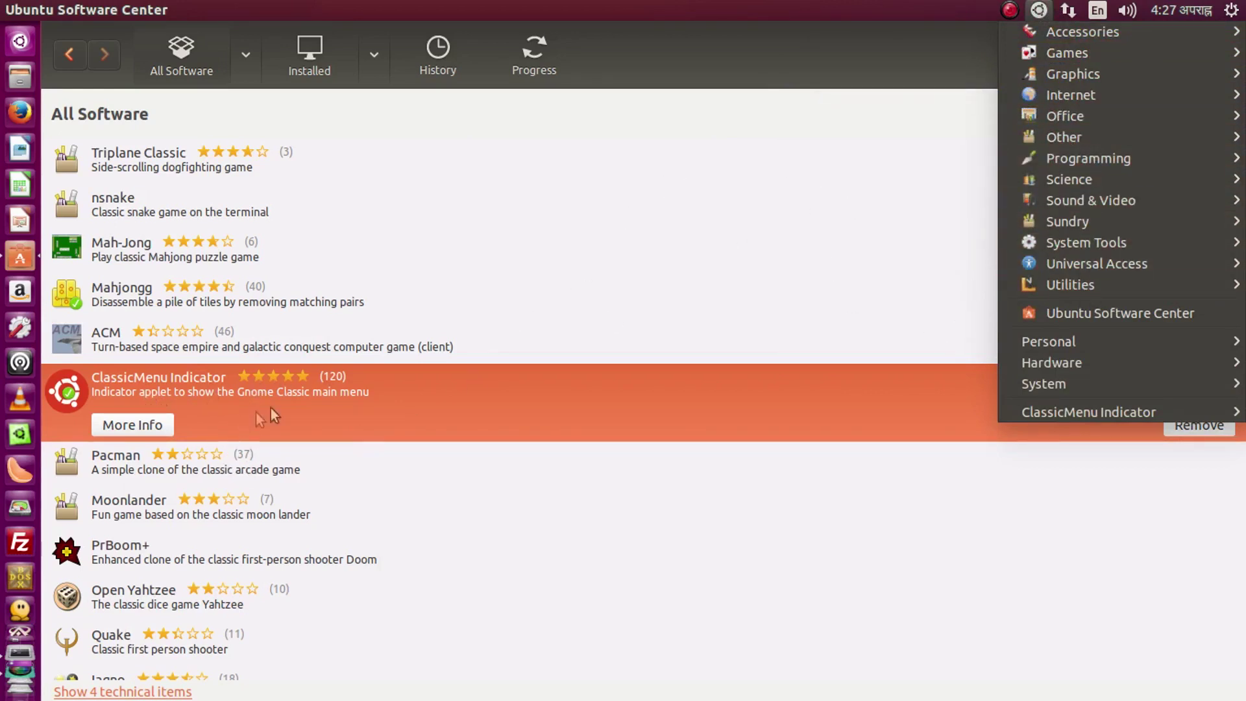
click(705, 43)
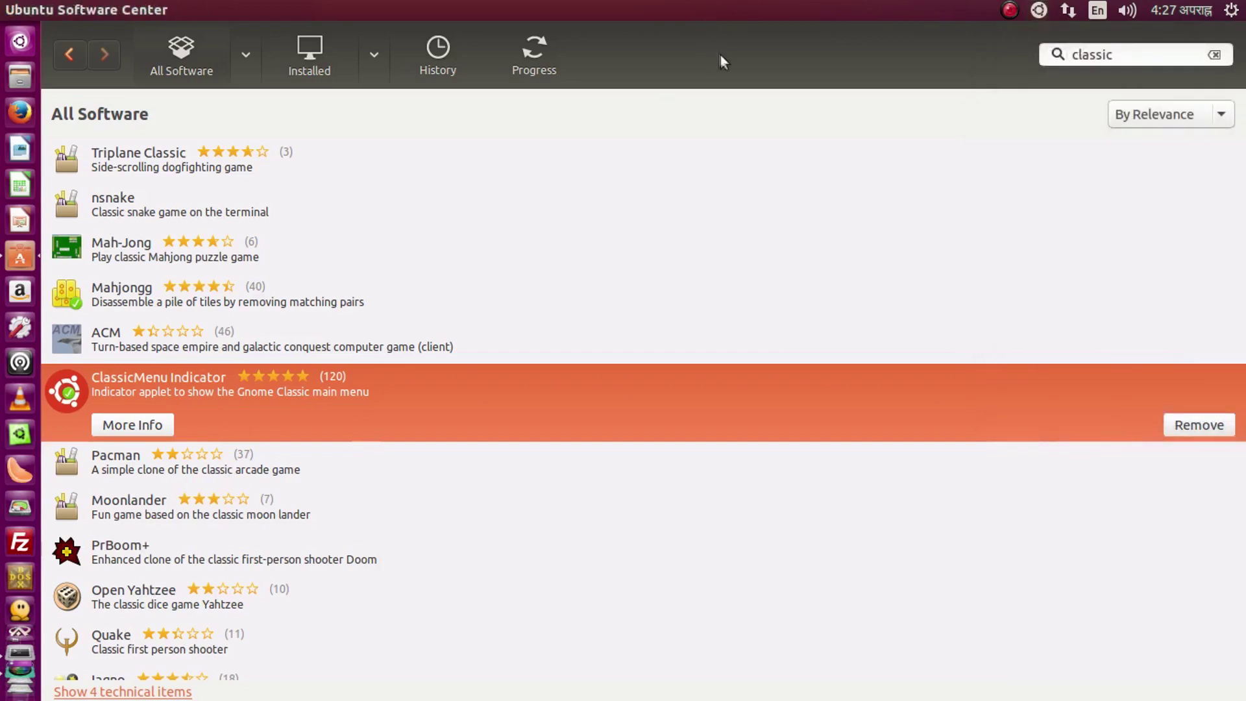
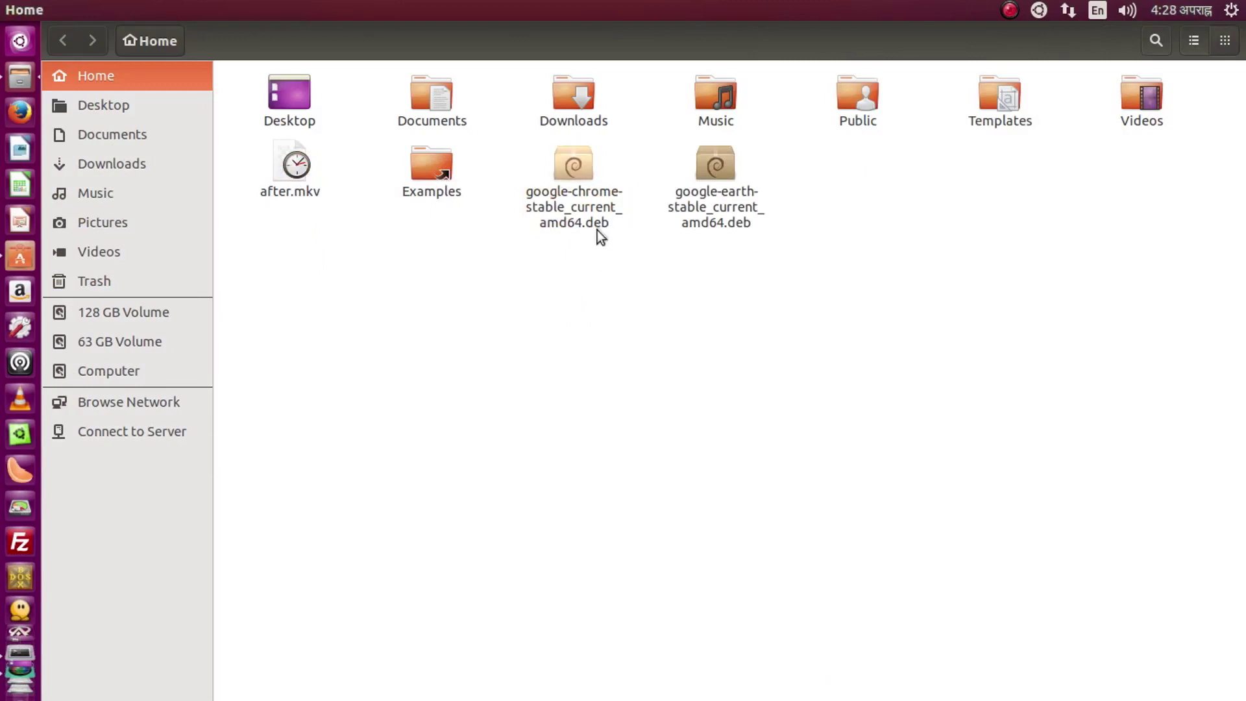
Step: Examine which applications can open google-chrome-stable_current_amd64.deb in the Home folder, without opening the file
drag(622, 249, 530, 321)
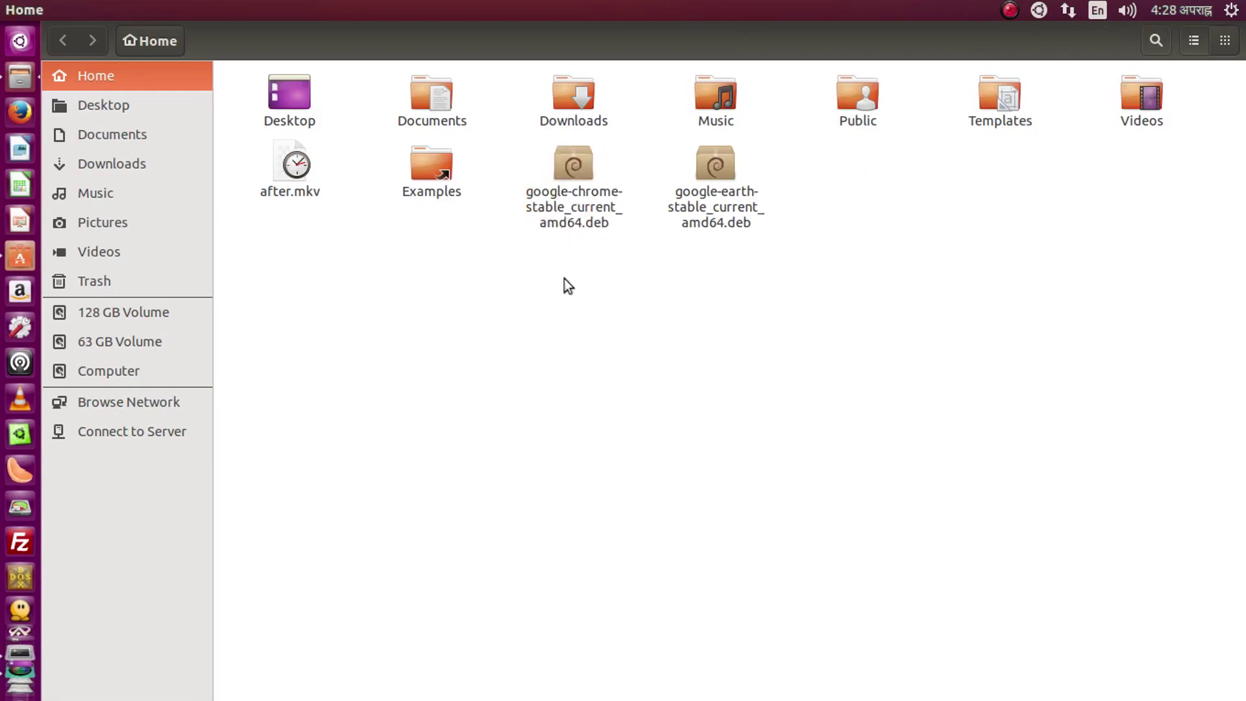
right_click(583, 207)
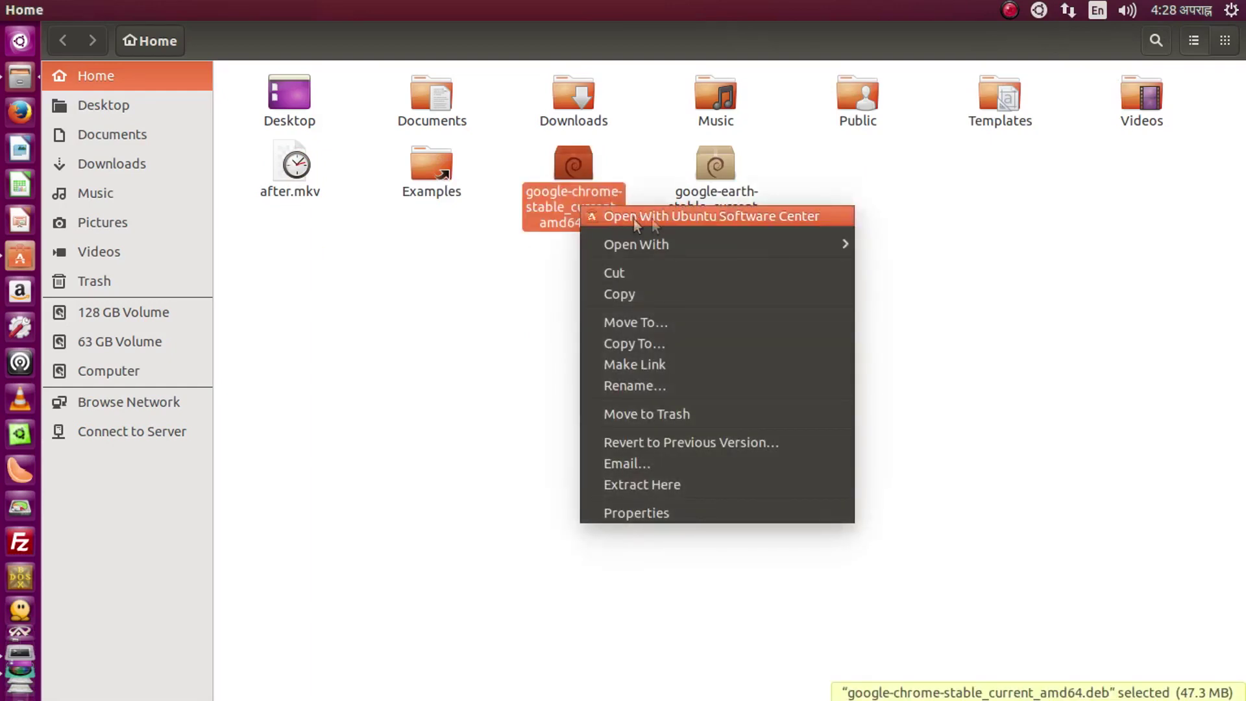
mouse_move(750, 247)
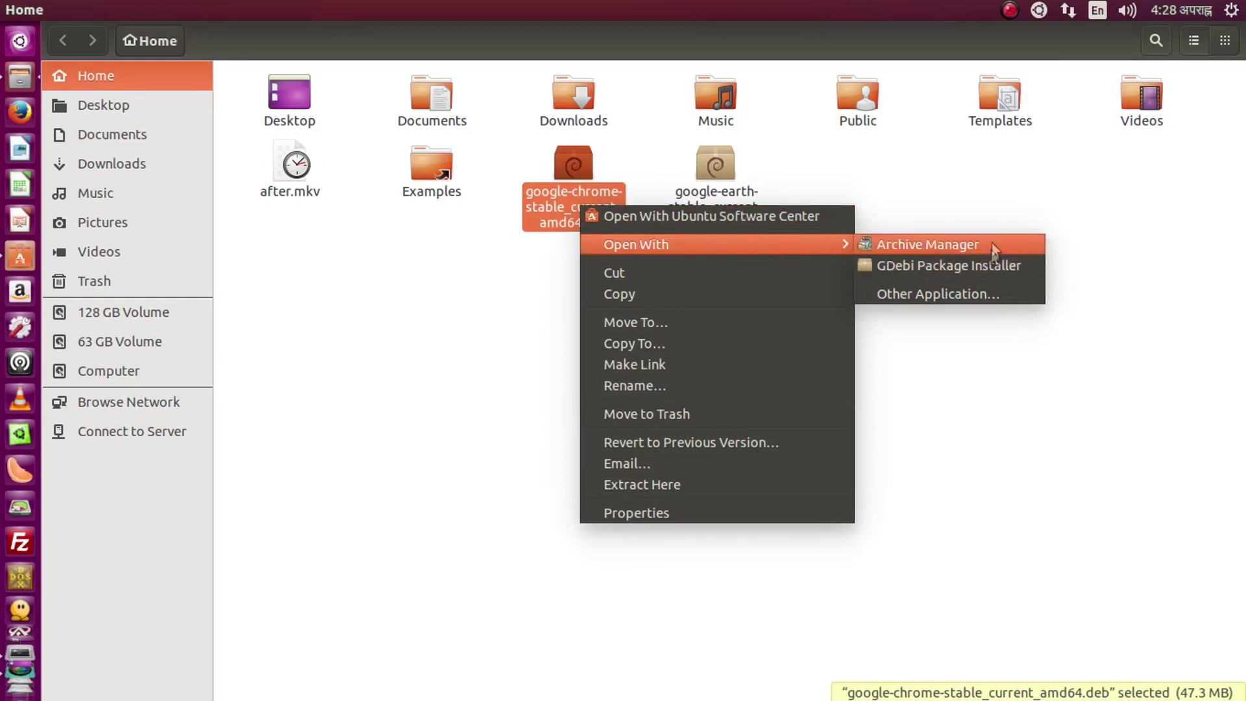
click(1002, 192)
click(613, 268)
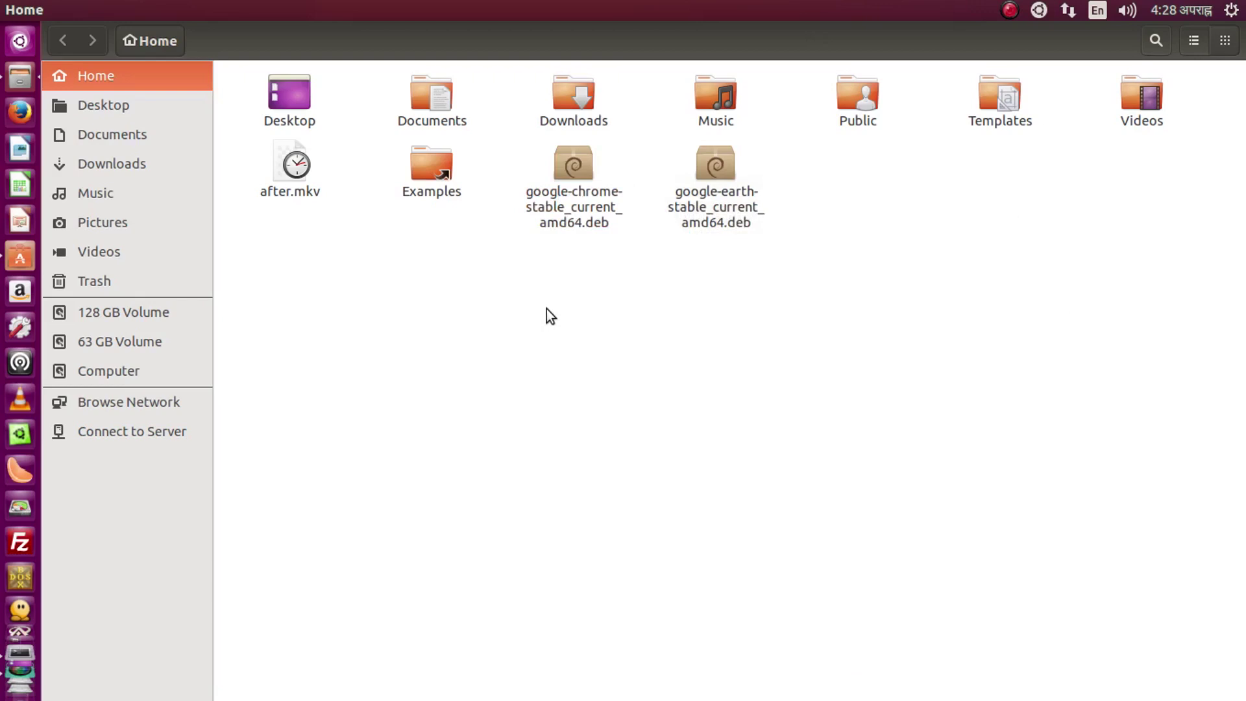
Step: Open a terminal directly from the Home folder and close it again
right_click(571, 310)
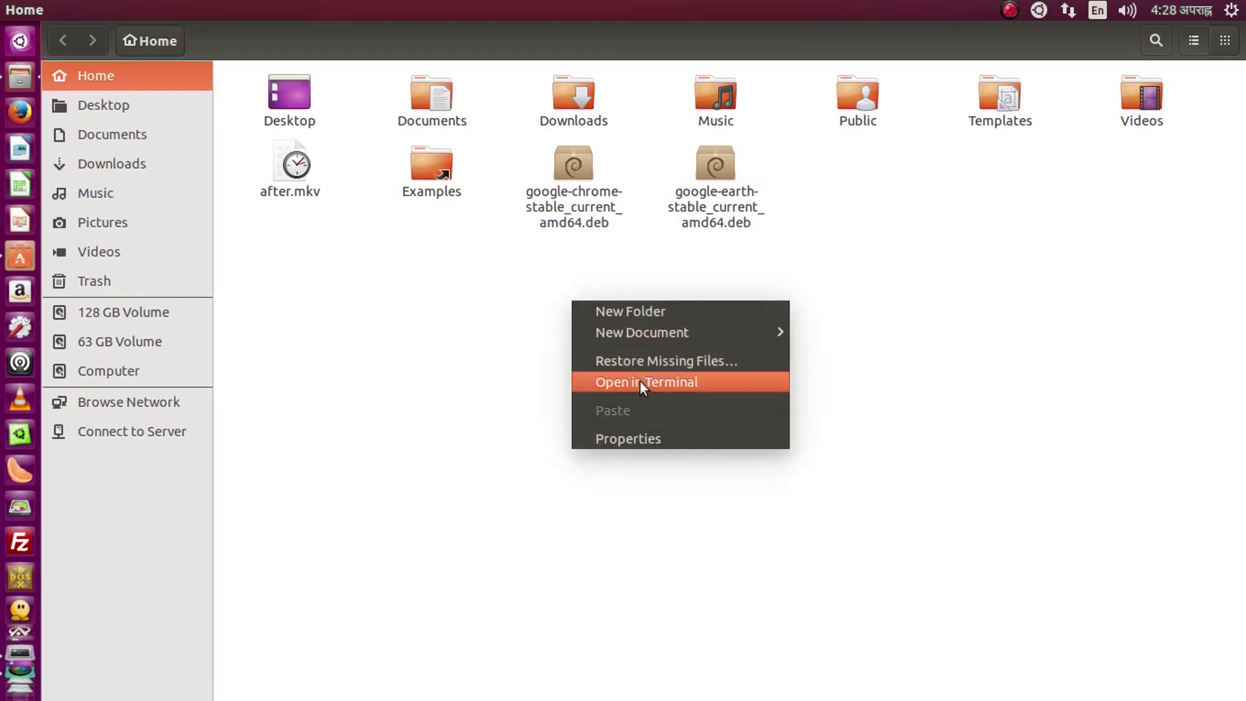
click(659, 382)
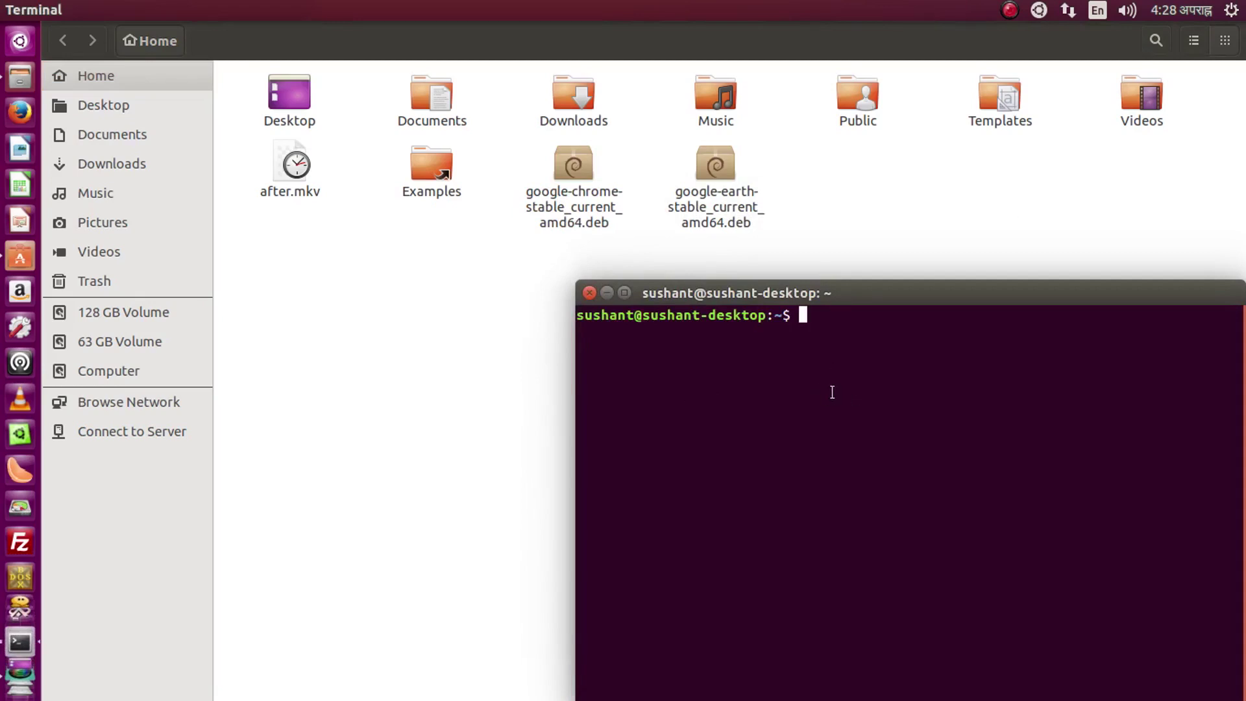
click(589, 293)
Step: Restore the Home window to its smaller size, switch to Ubuntu Software Center, and select GDebi Package Installer (gdebi)
drag(730, 40, 756, 216)
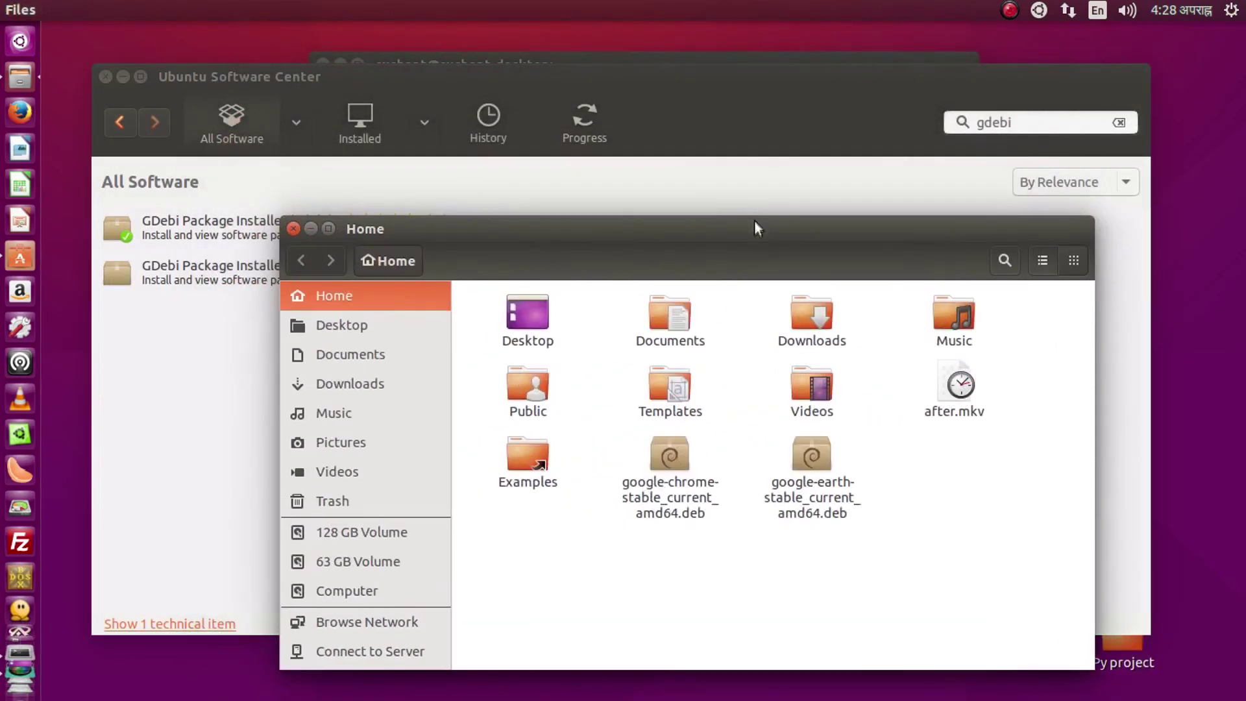
click(622, 183)
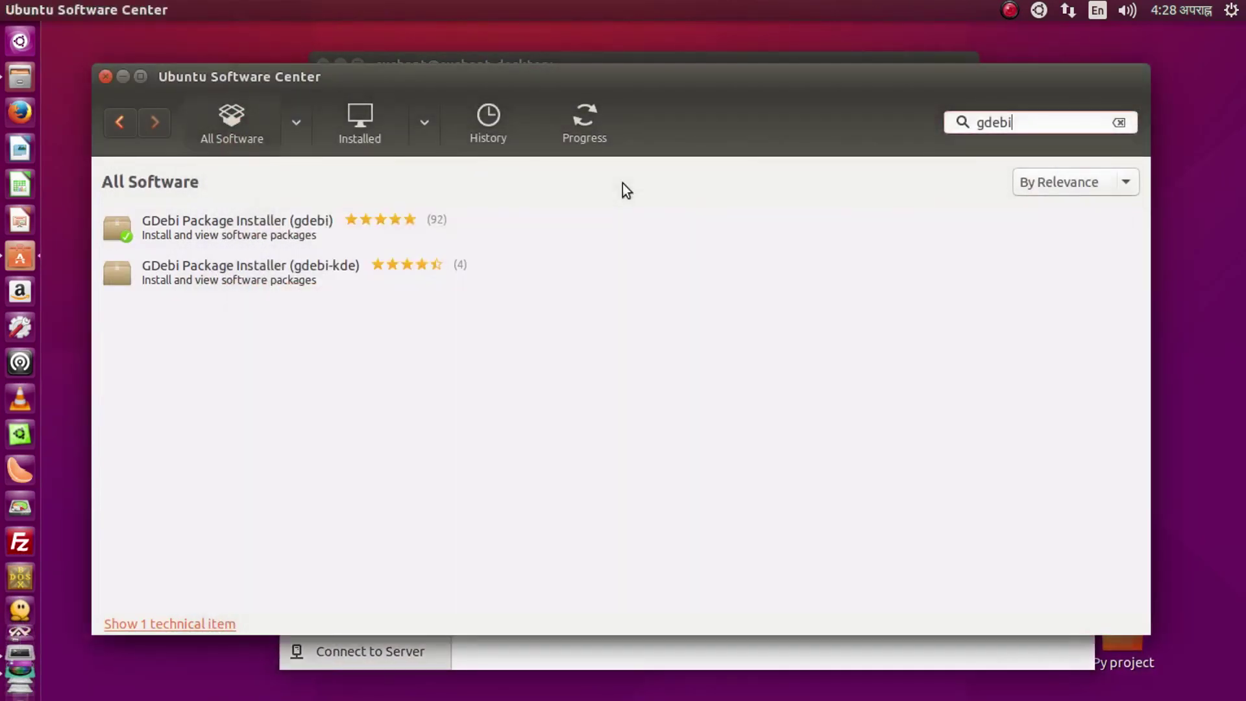
click(264, 227)
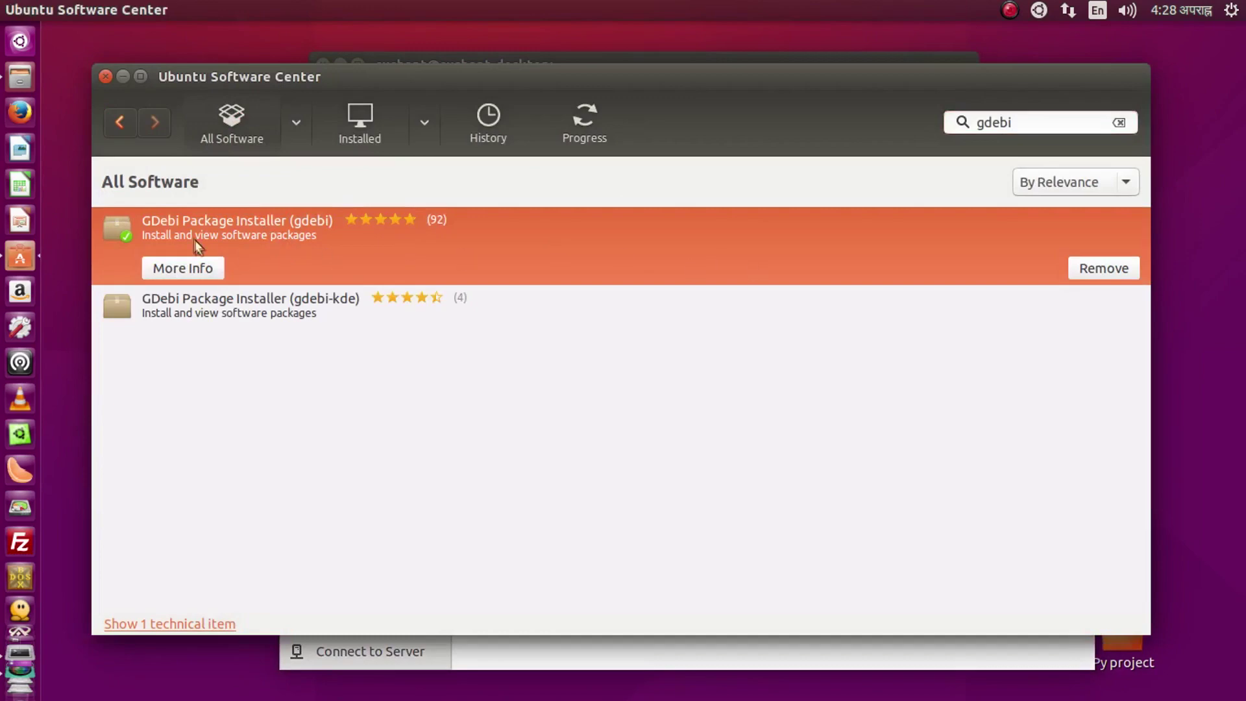
Step: Move Software Center aside and open google-chrome-stable_current_amd64.deb from the Home folder with GDebi Package Installer
drag(578, 78, 570, 151)
click(595, 227)
right_click(641, 398)
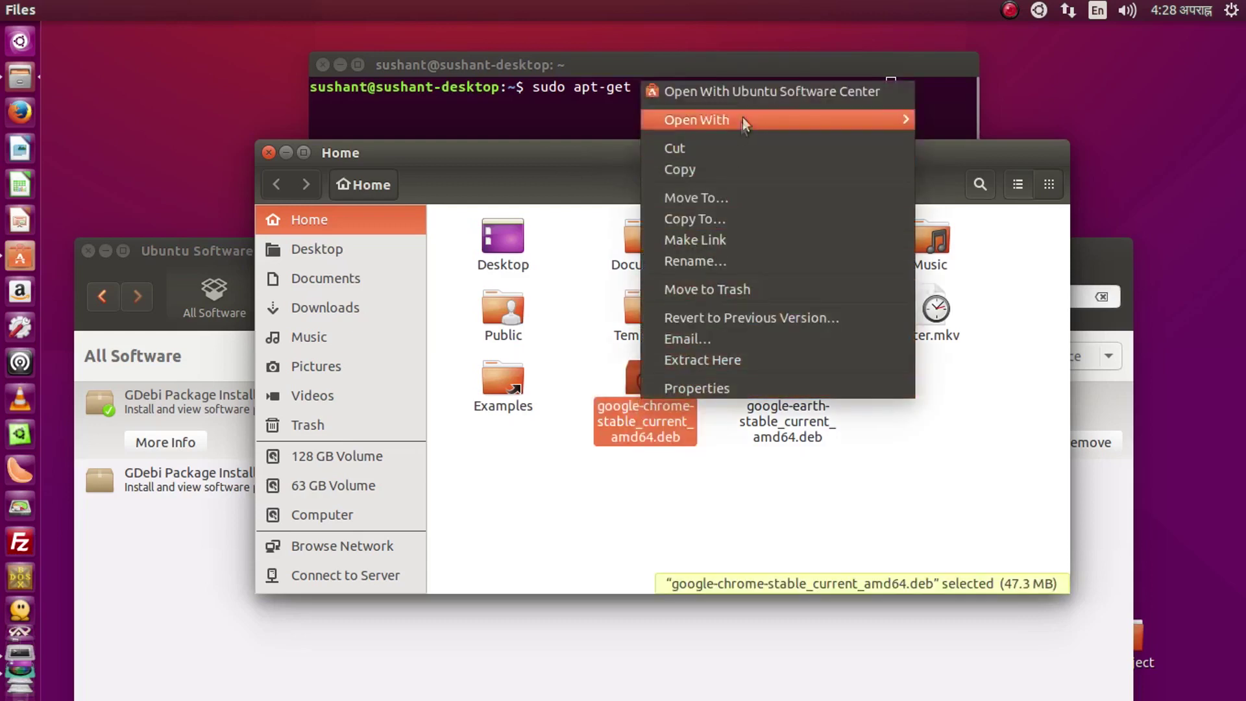
mouse_move(767, 124)
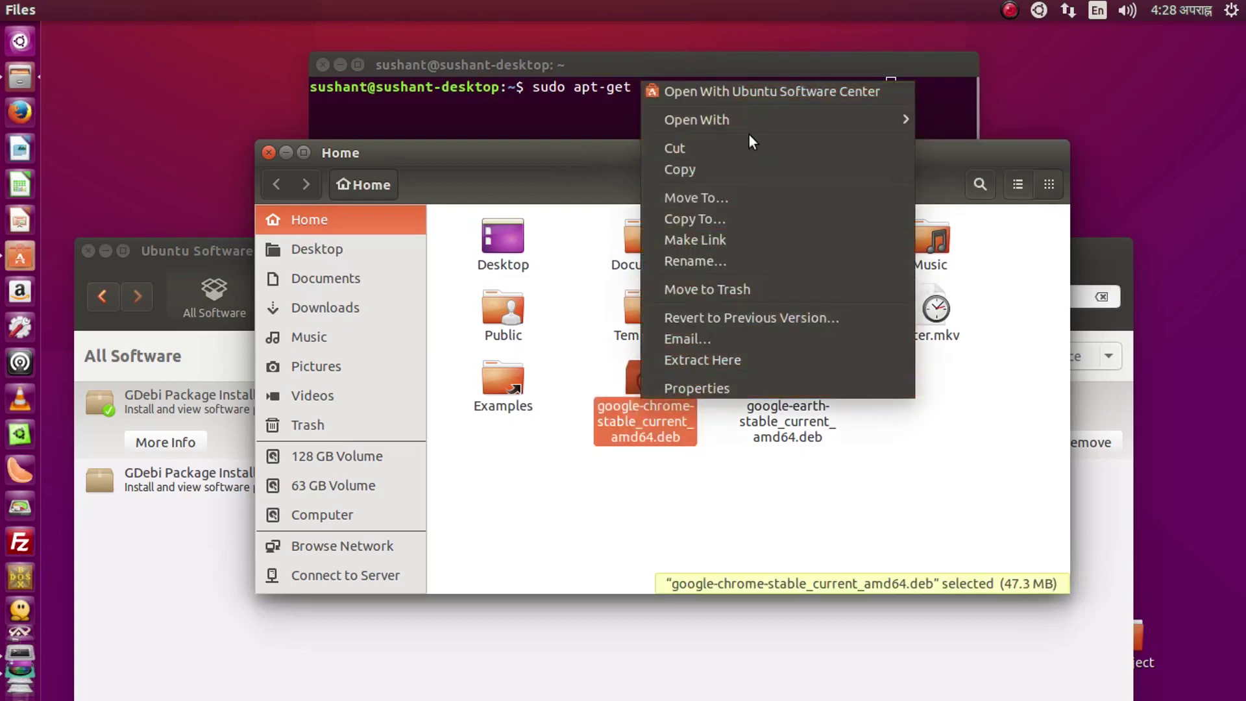
mouse_move(885, 119)
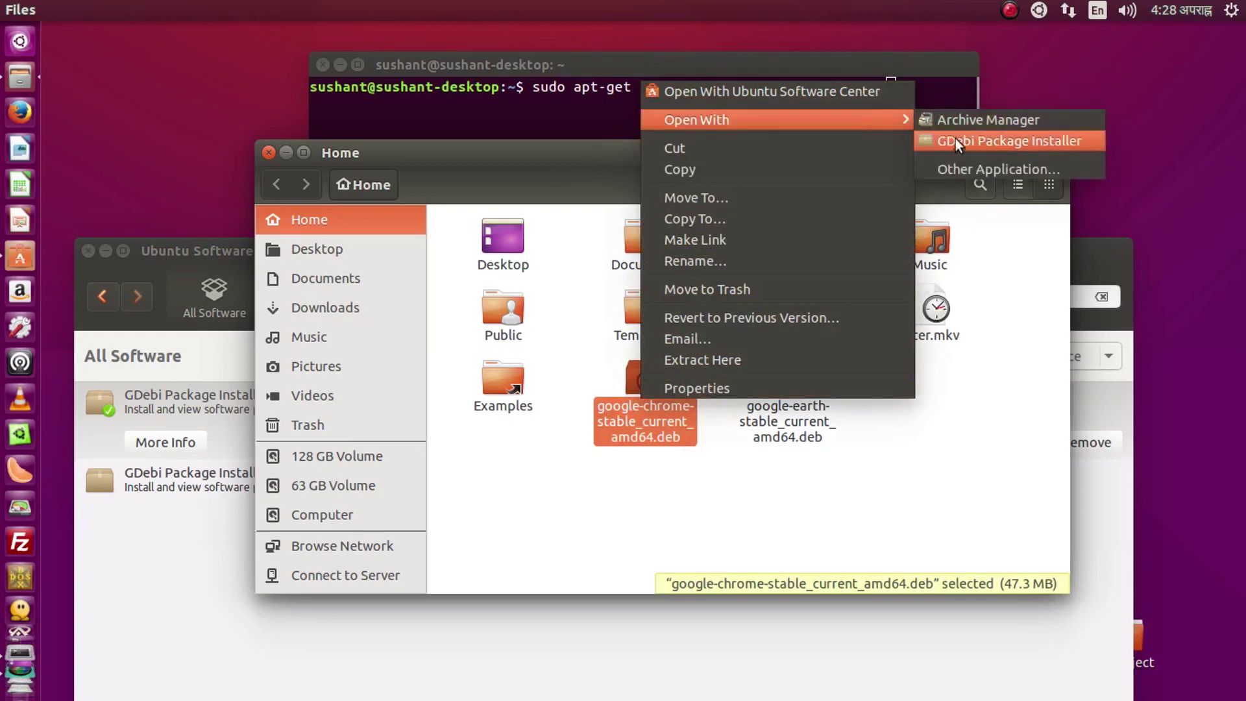
click(956, 139)
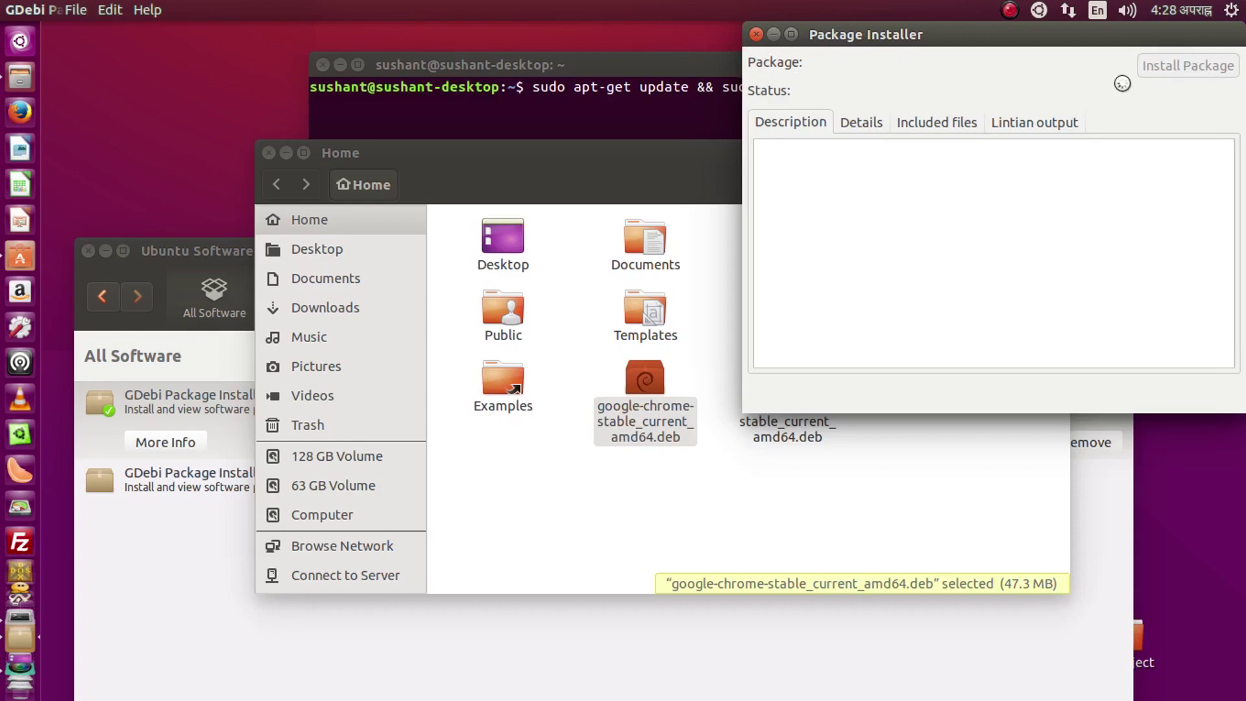
Step: Close the Package Installer by forcing it to quit, and return to the Home folder window
click(757, 34)
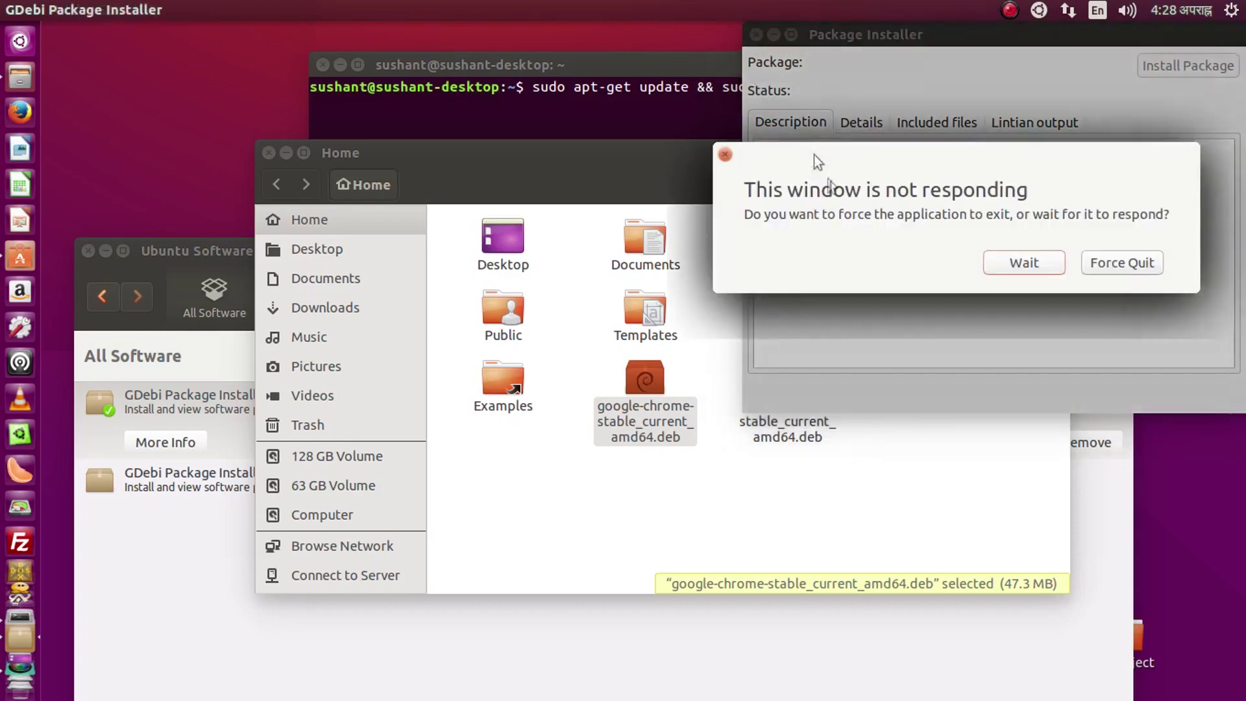
click(1129, 266)
click(983, 399)
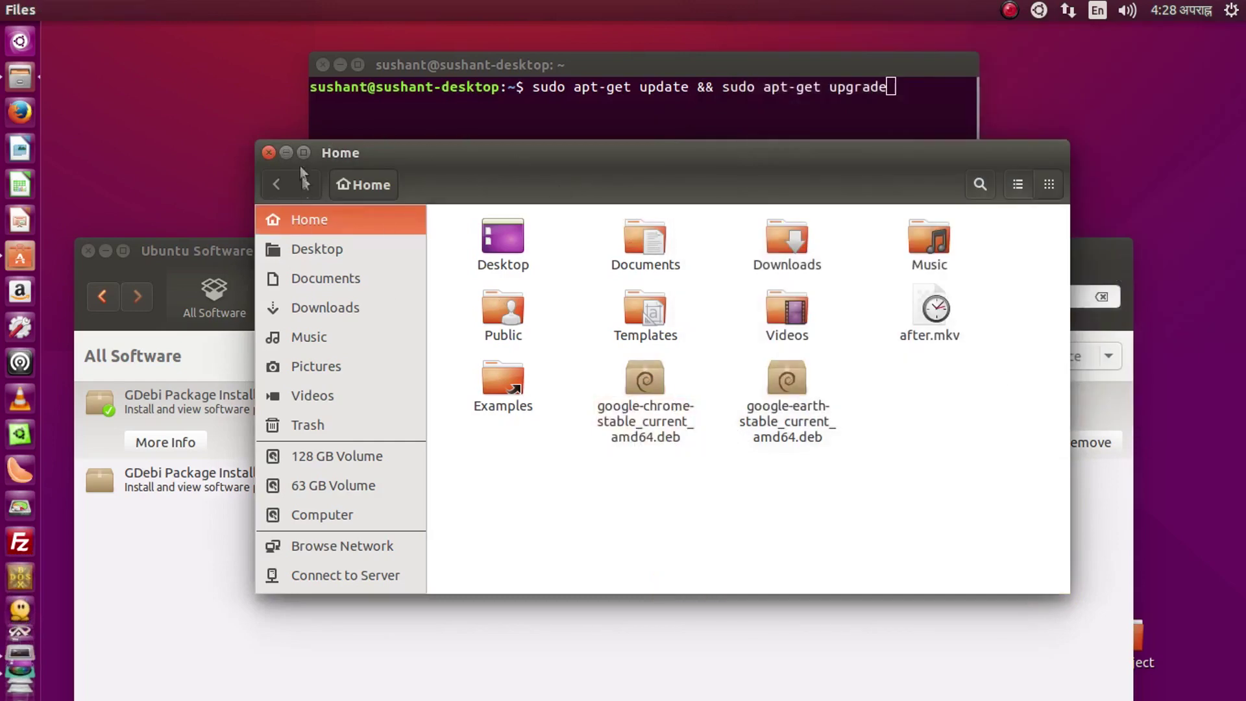
Step: Close the Home folder window and maximize Ubuntu Software Center
click(269, 153)
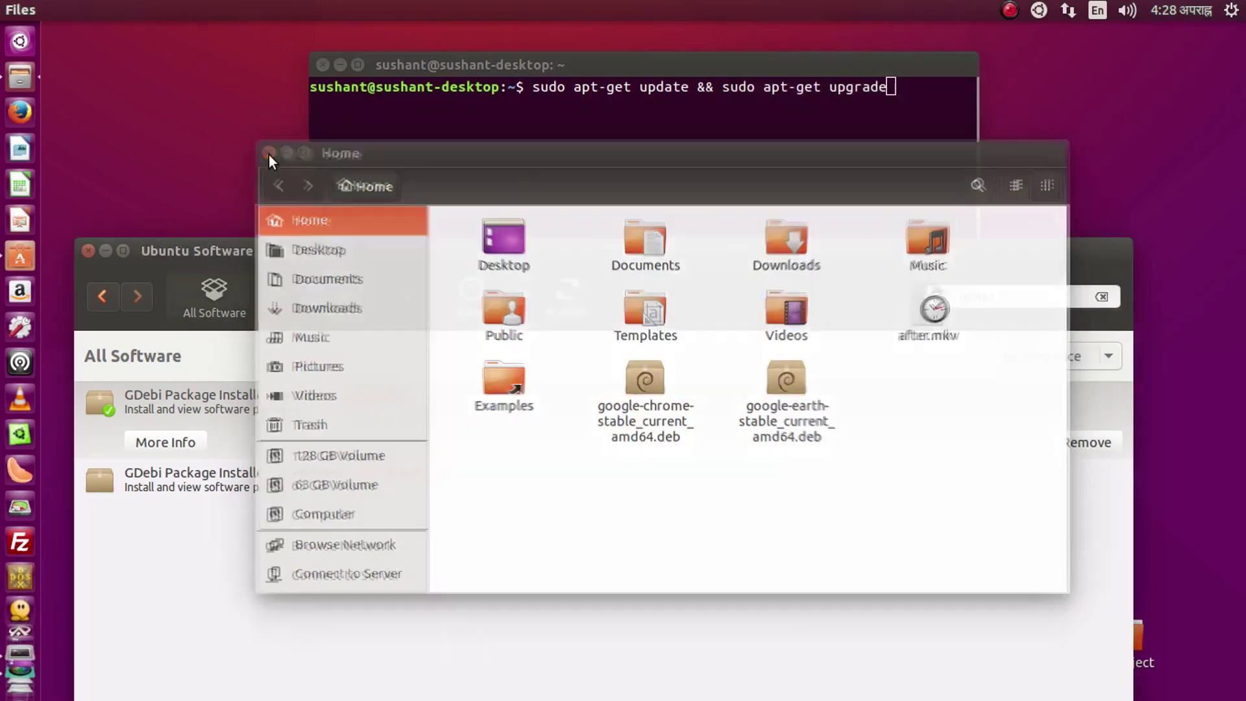
double_click(446, 249)
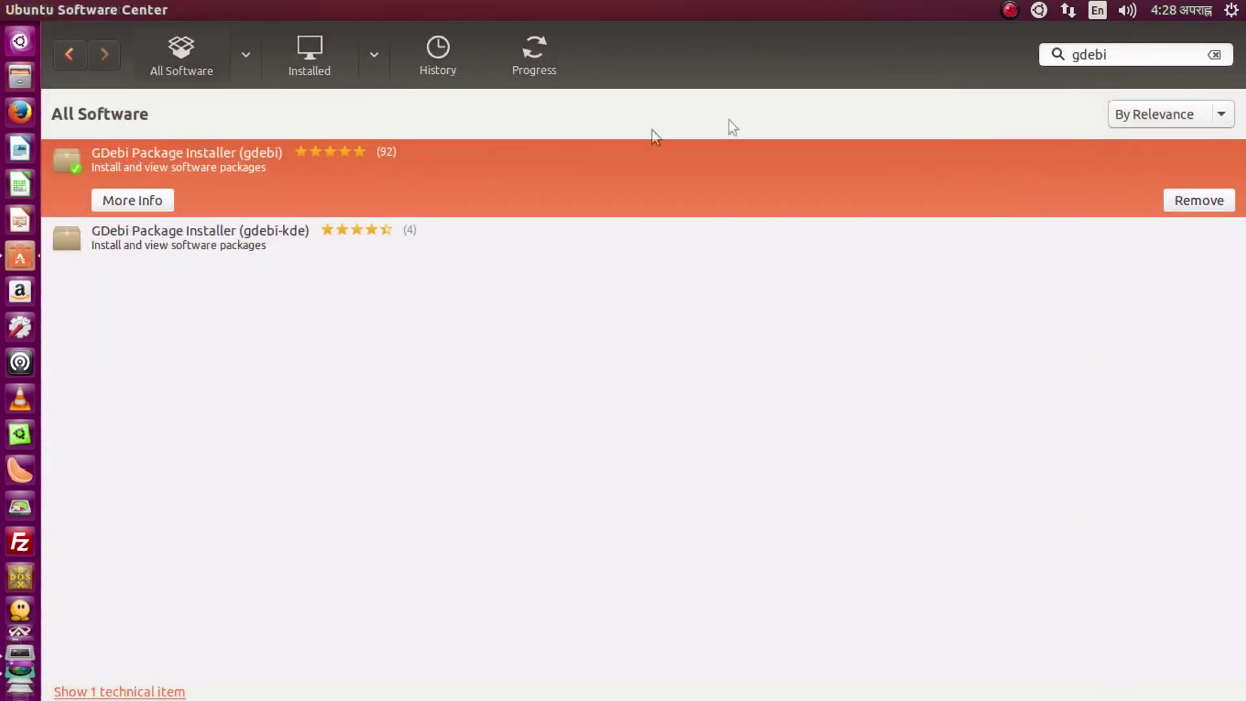
Step: Search Ubuntu Software Center for "synaptic" and select Synaptic Package Manager
double_click(1132, 55)
text(synaptiv)
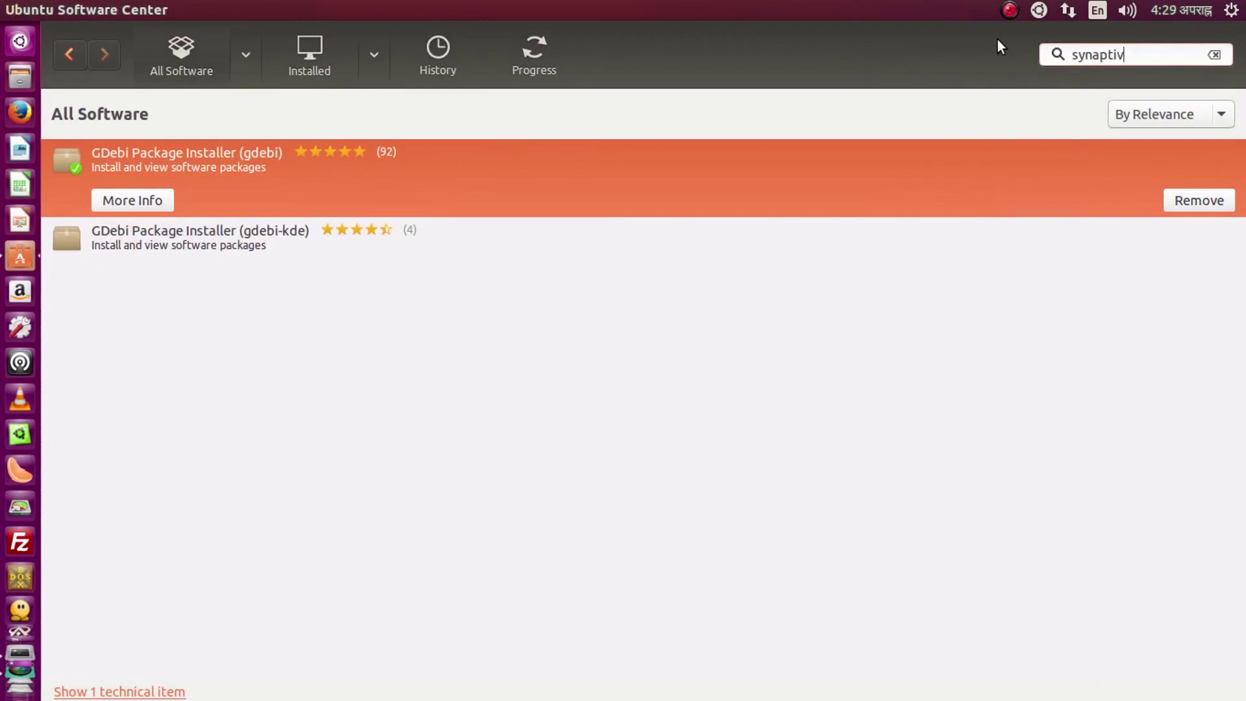
key(BackSpace)
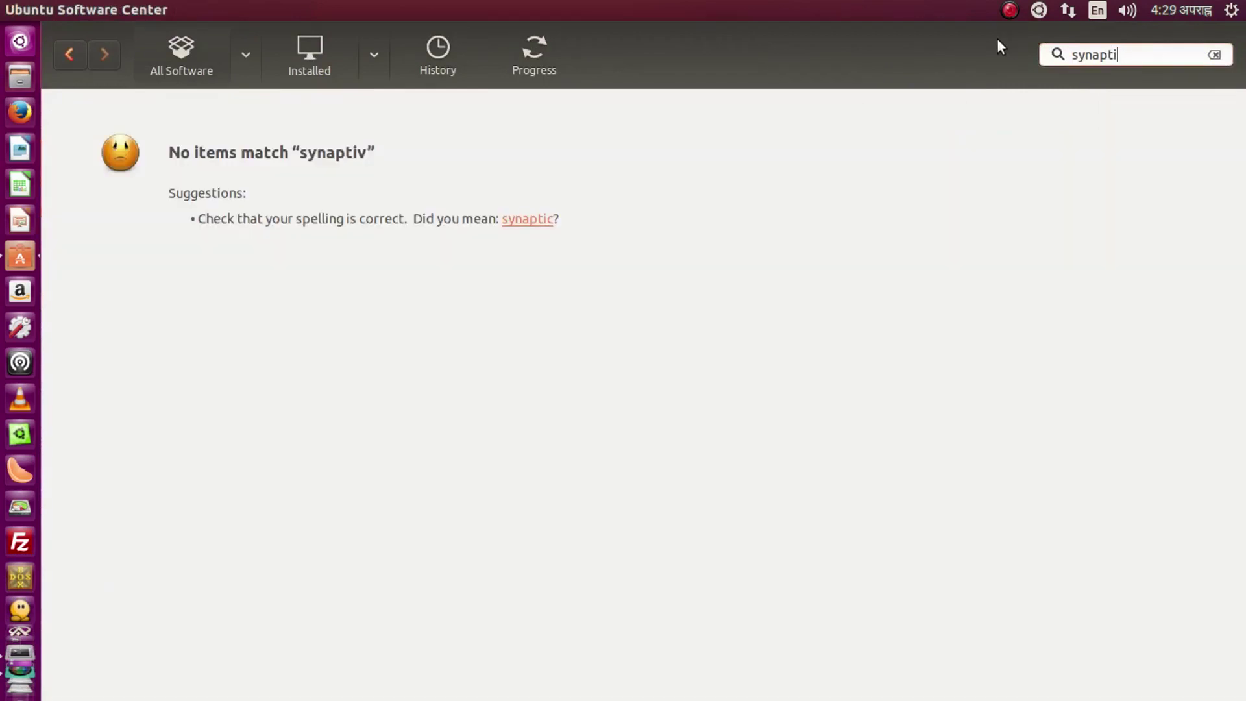
text(c)
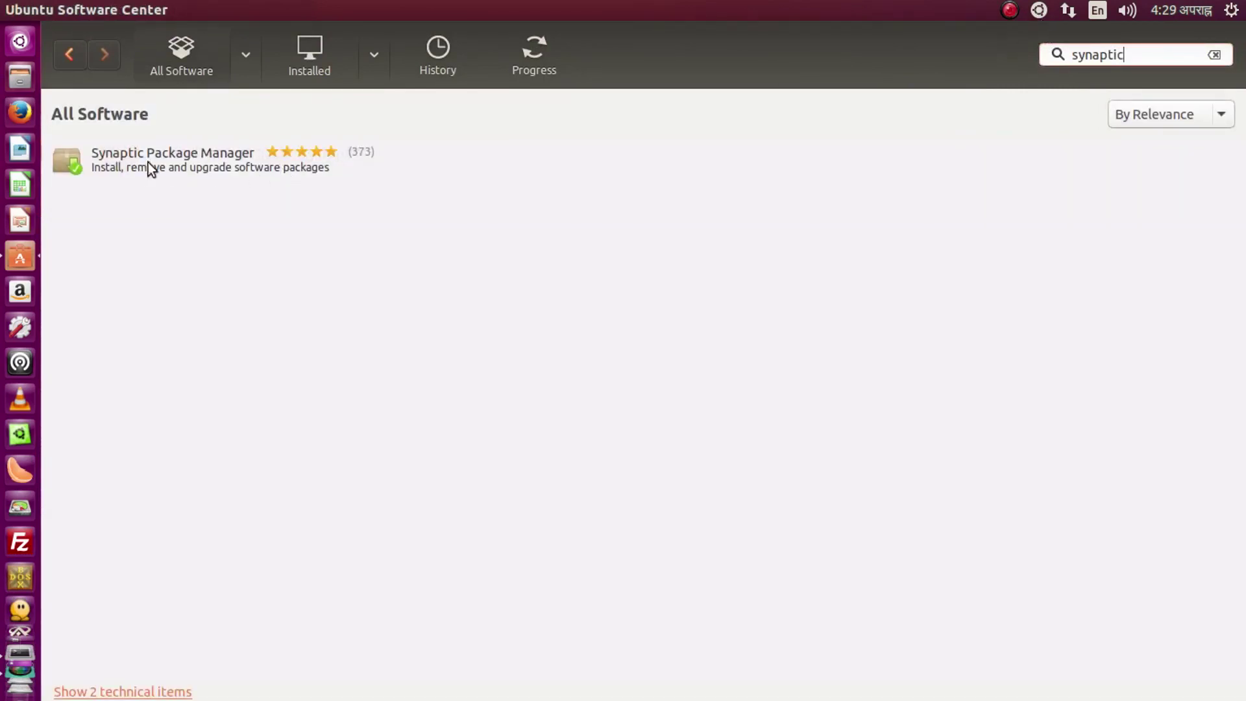
click(136, 167)
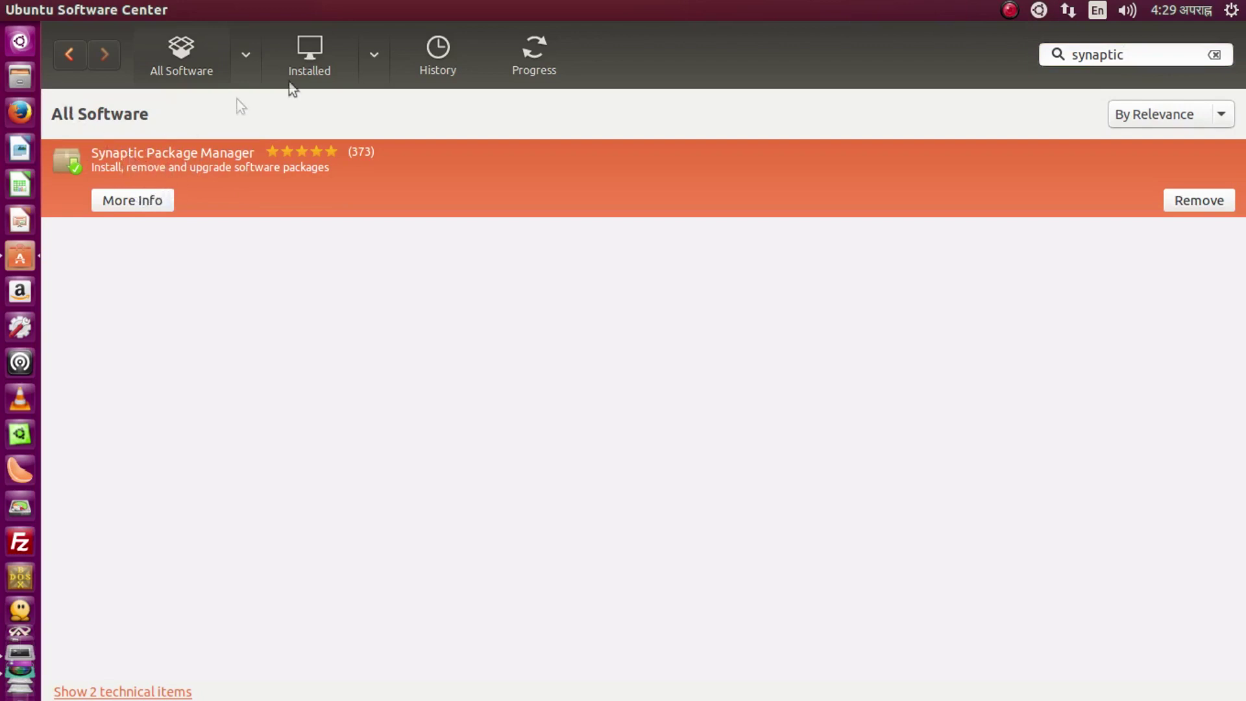
Step: Shrink Software Center to a floating window, open a terminal, run "sudo synaptic" and authenticate with the account password
drag(473, 6, 498, 39)
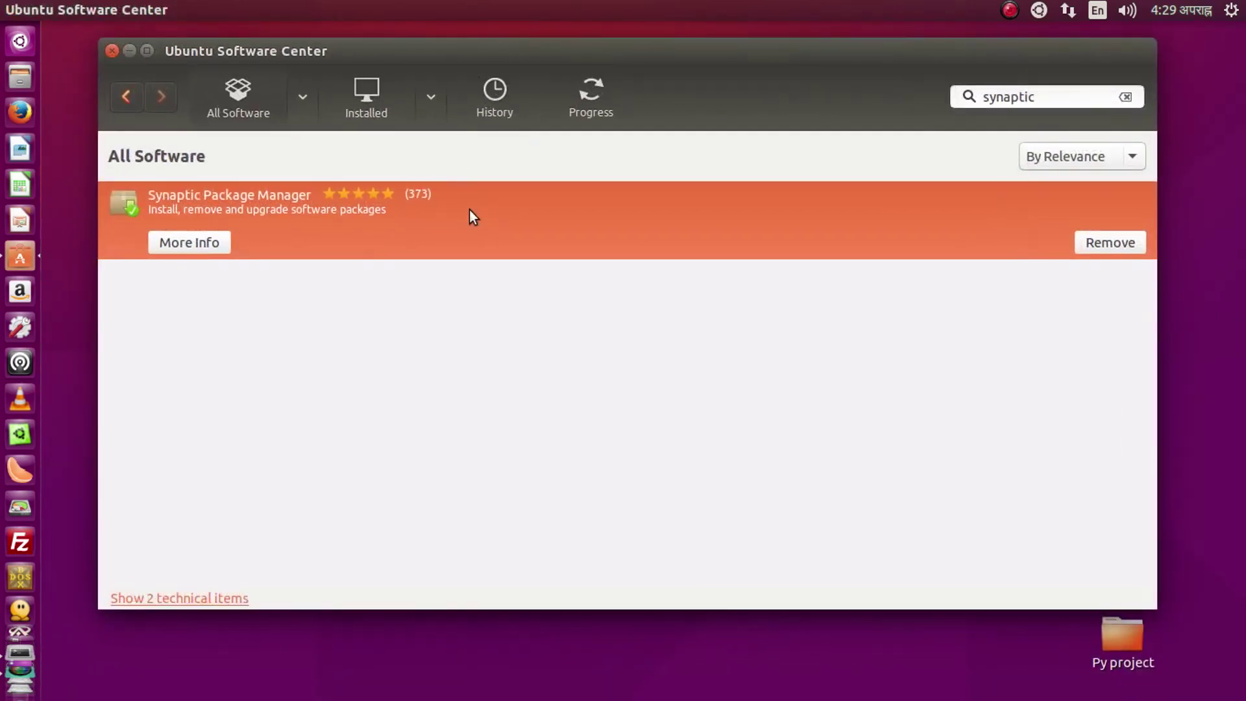
key(ctrl+alt+t)
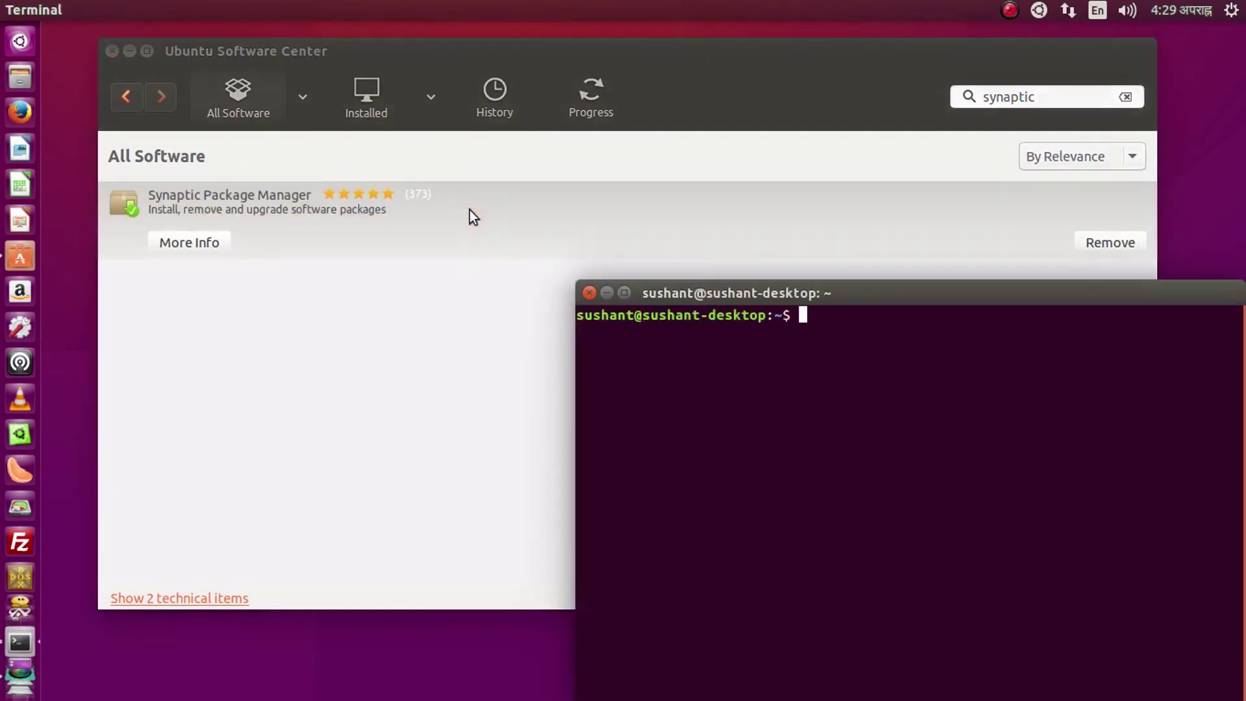
text(sudo synaptic)
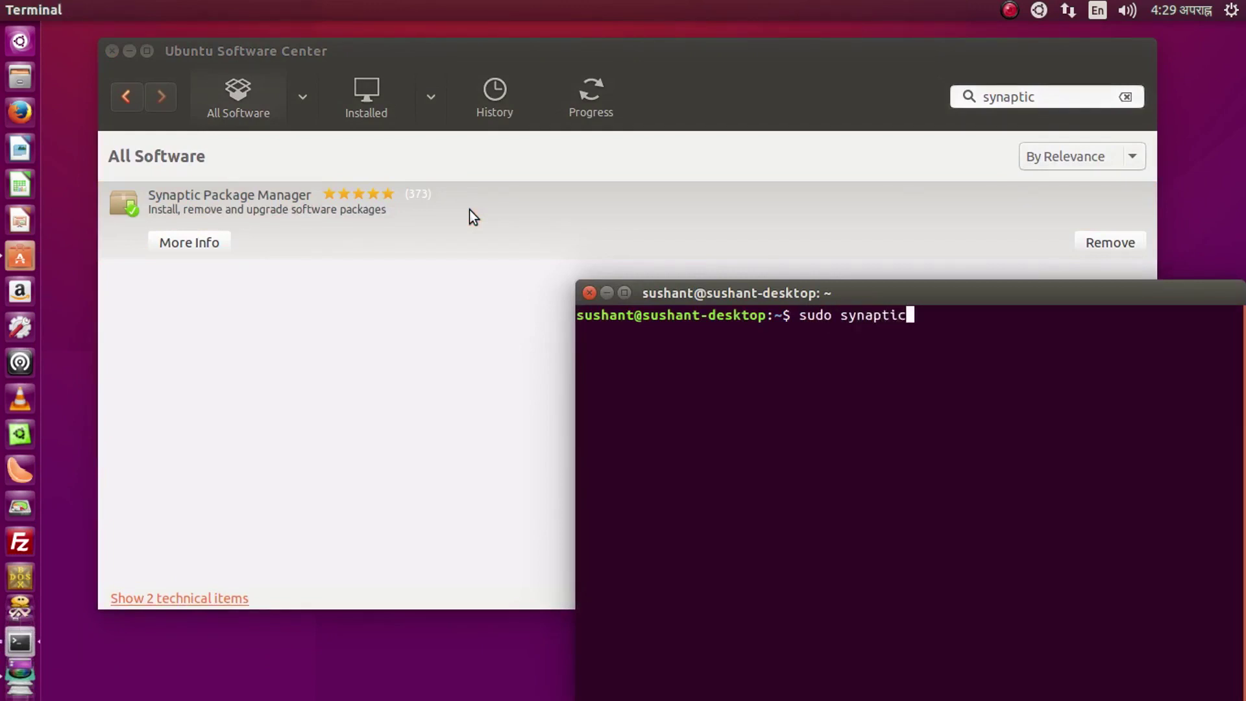
key(Return)
key(Return)
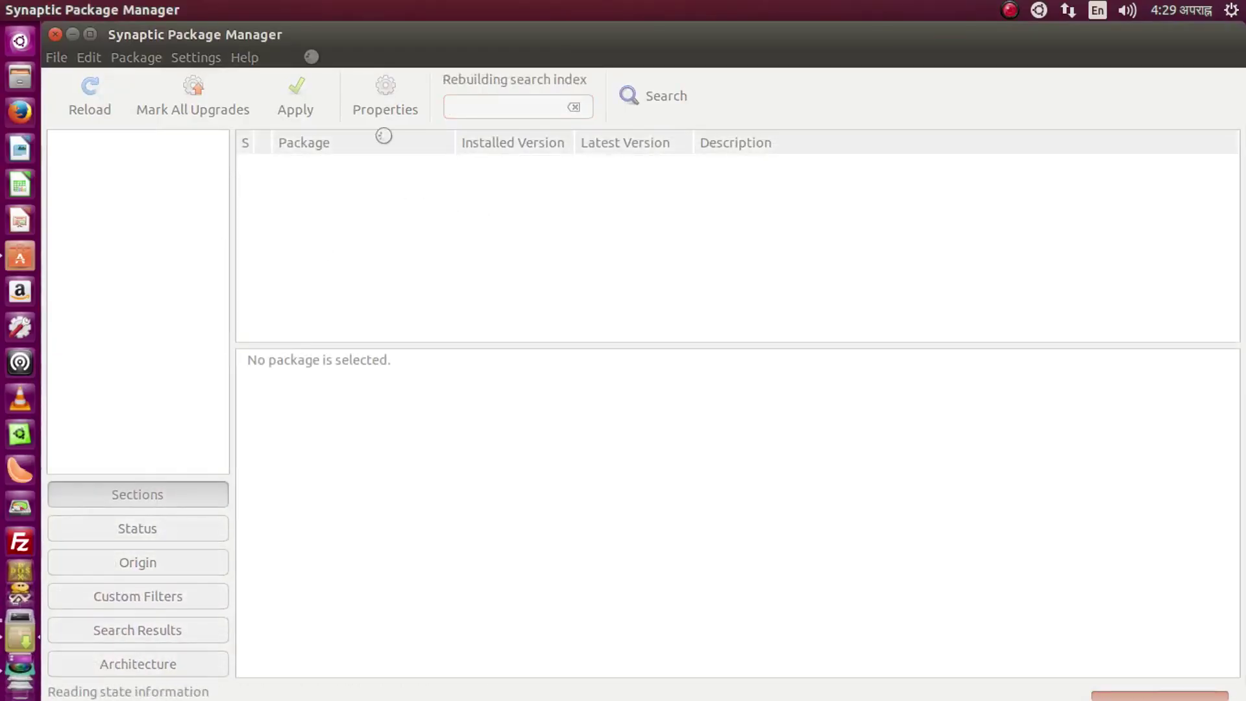
Step: Browse Synaptic's package sections, viewing Games and Amusement, Gnustep Desktop Environment and Graphics (universe), and return to the All section
drag(322, 32, 326, 6)
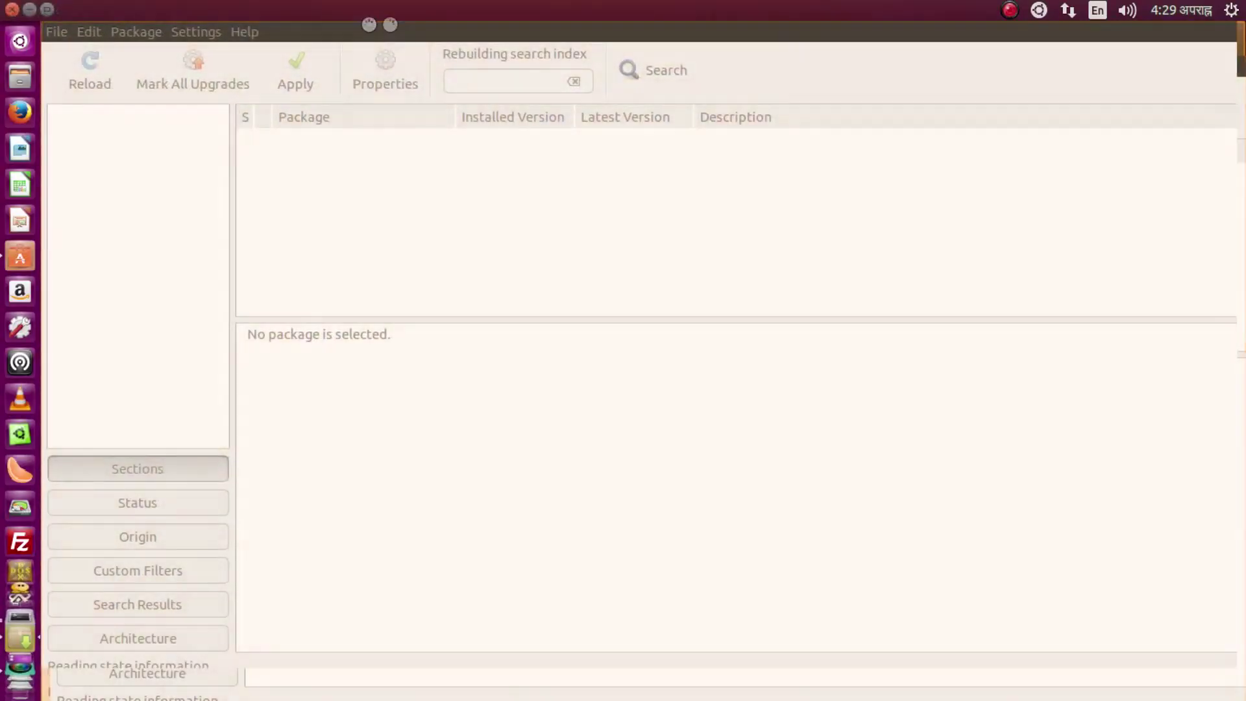
drag(469, 20, 768, 61)
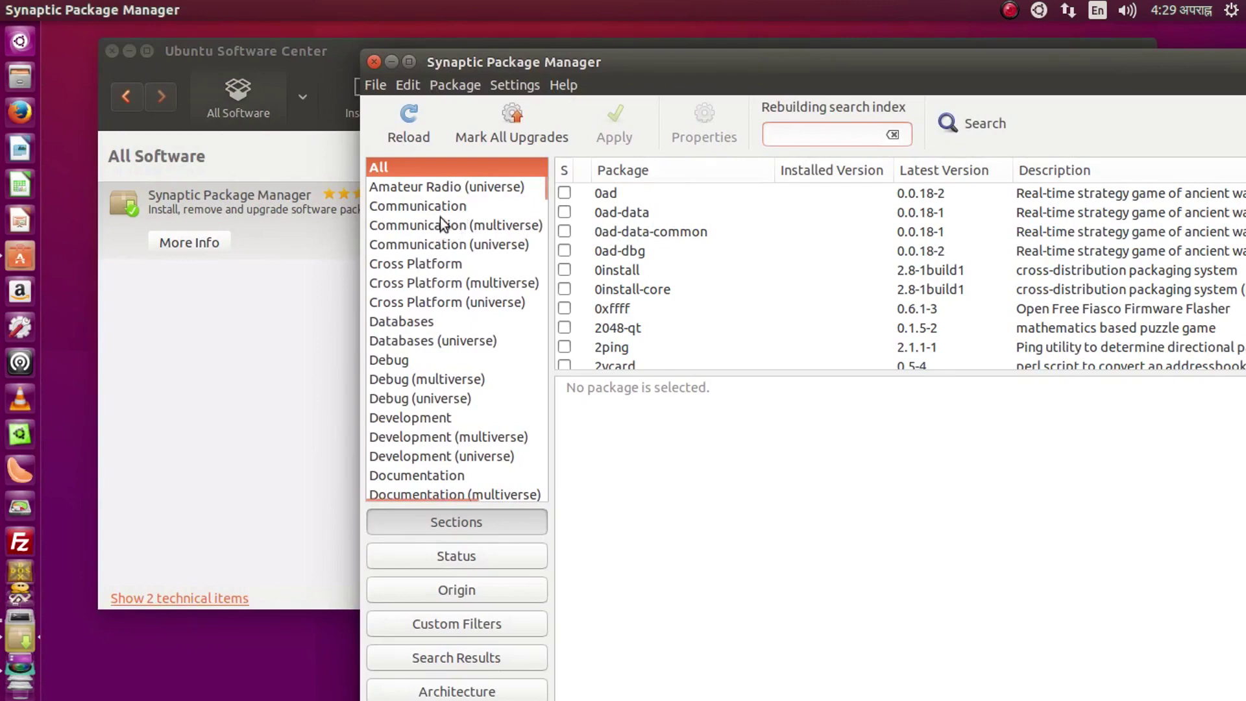
scroll(415, 302, down, 5)
scroll(415, 302, down, 12)
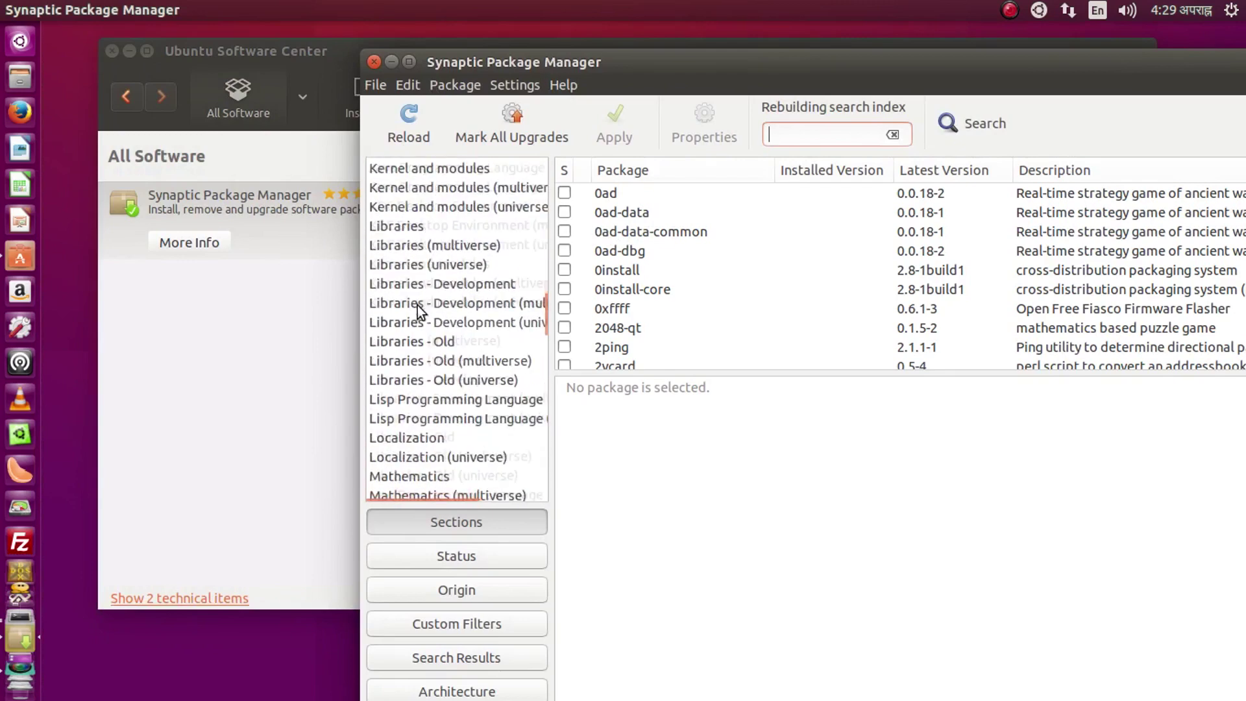
scroll(418, 305, up, 6)
scroll(418, 305, up, 4)
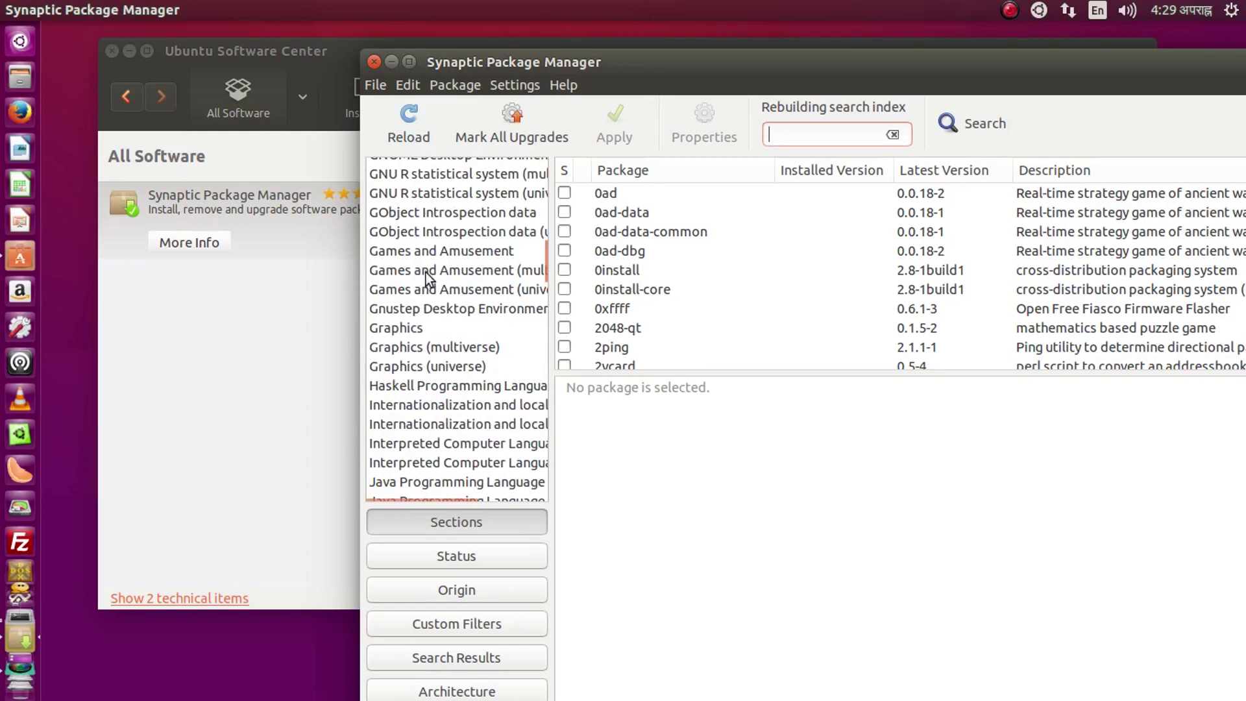
click(402, 256)
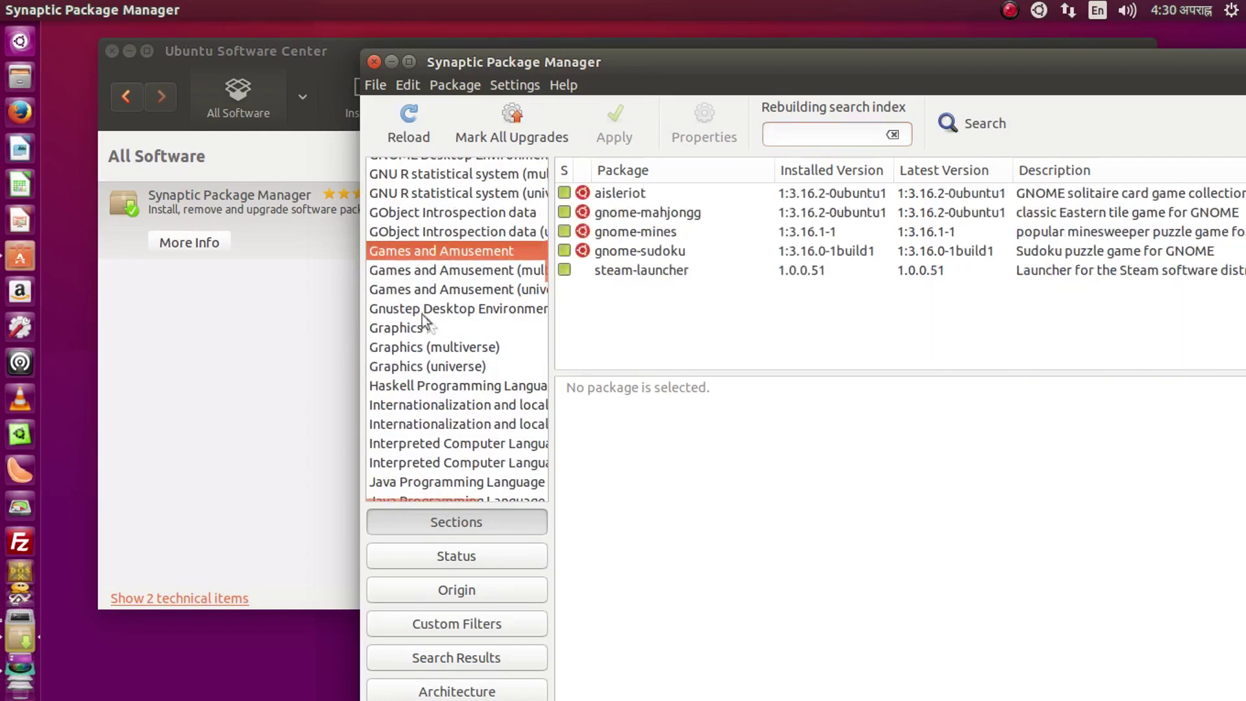
click(416, 308)
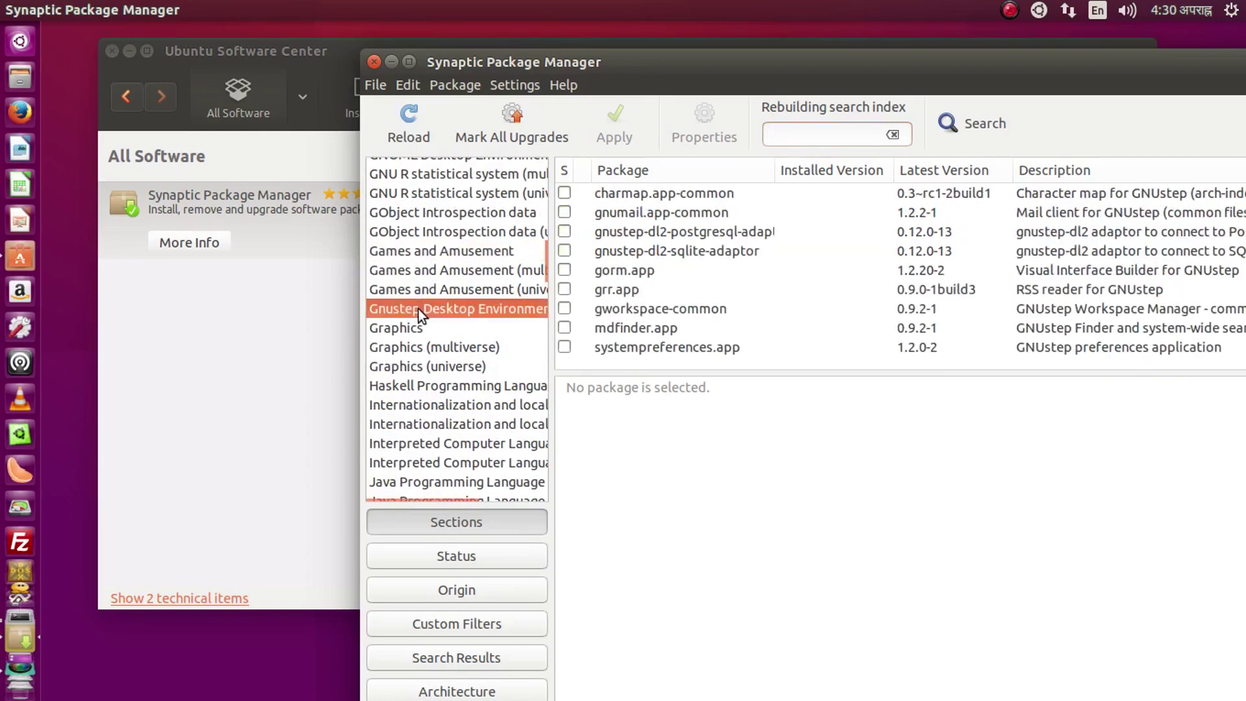
click(412, 366)
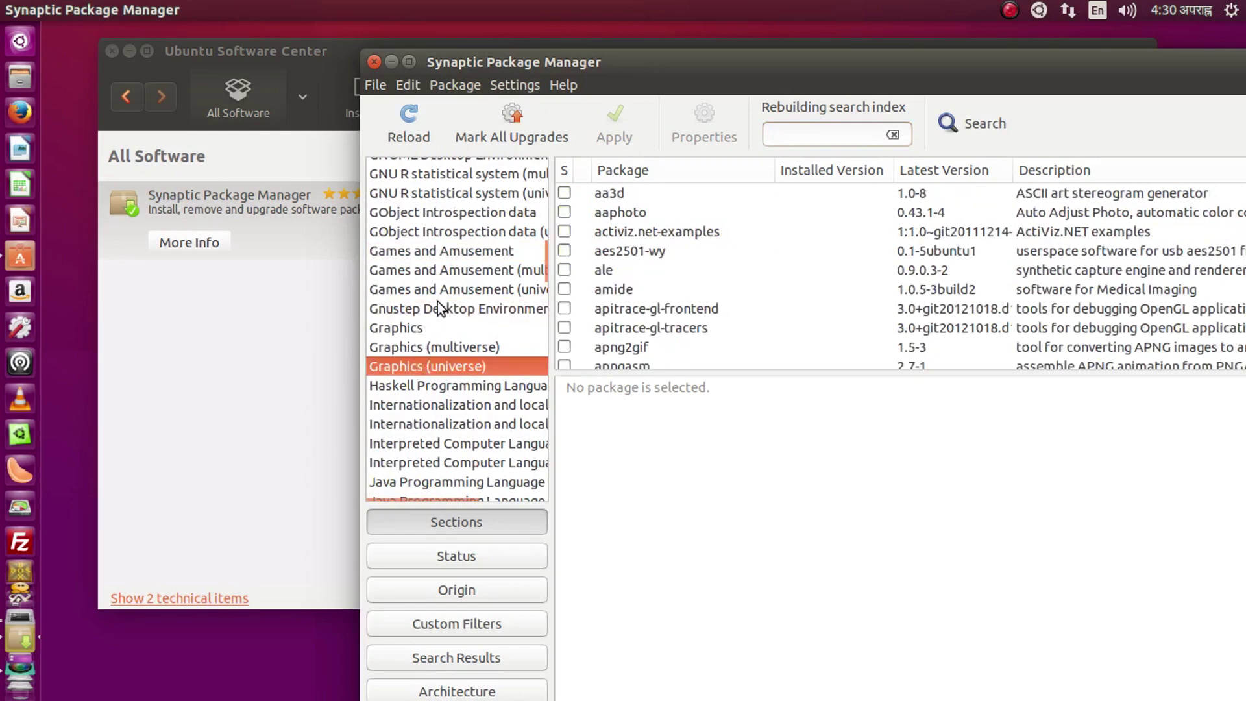
scroll(438, 303, up, 15)
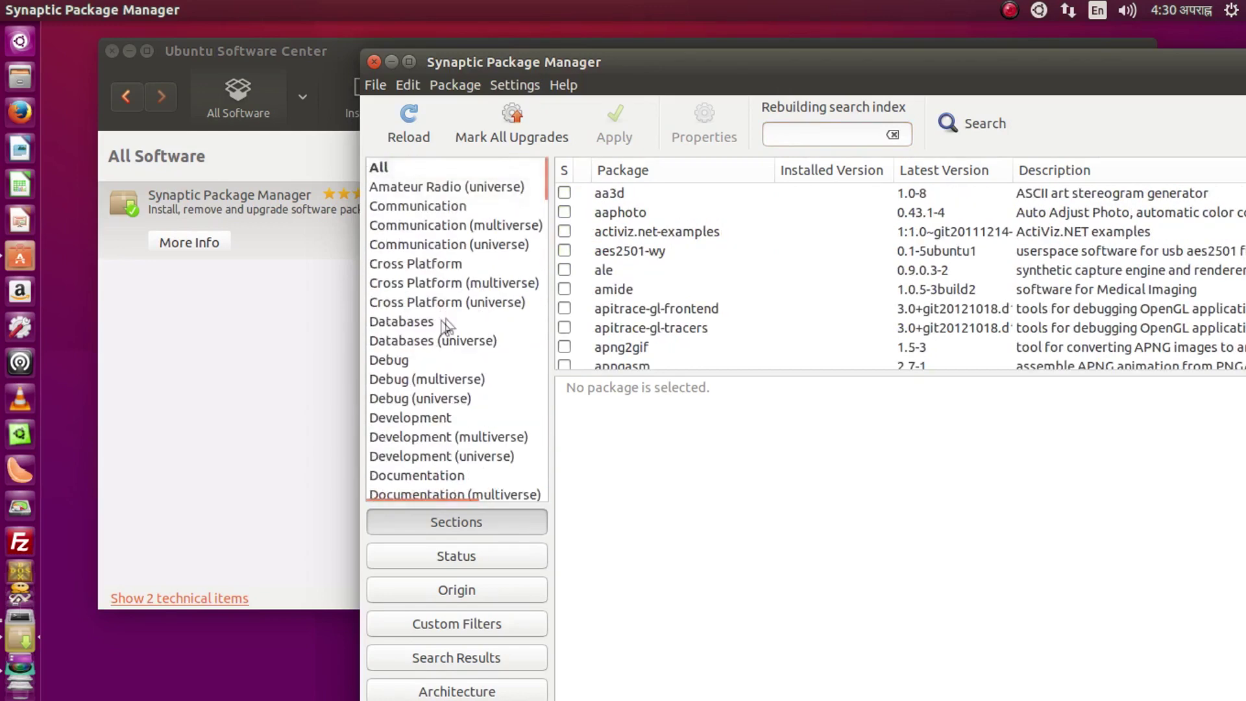
click(399, 168)
click(814, 134)
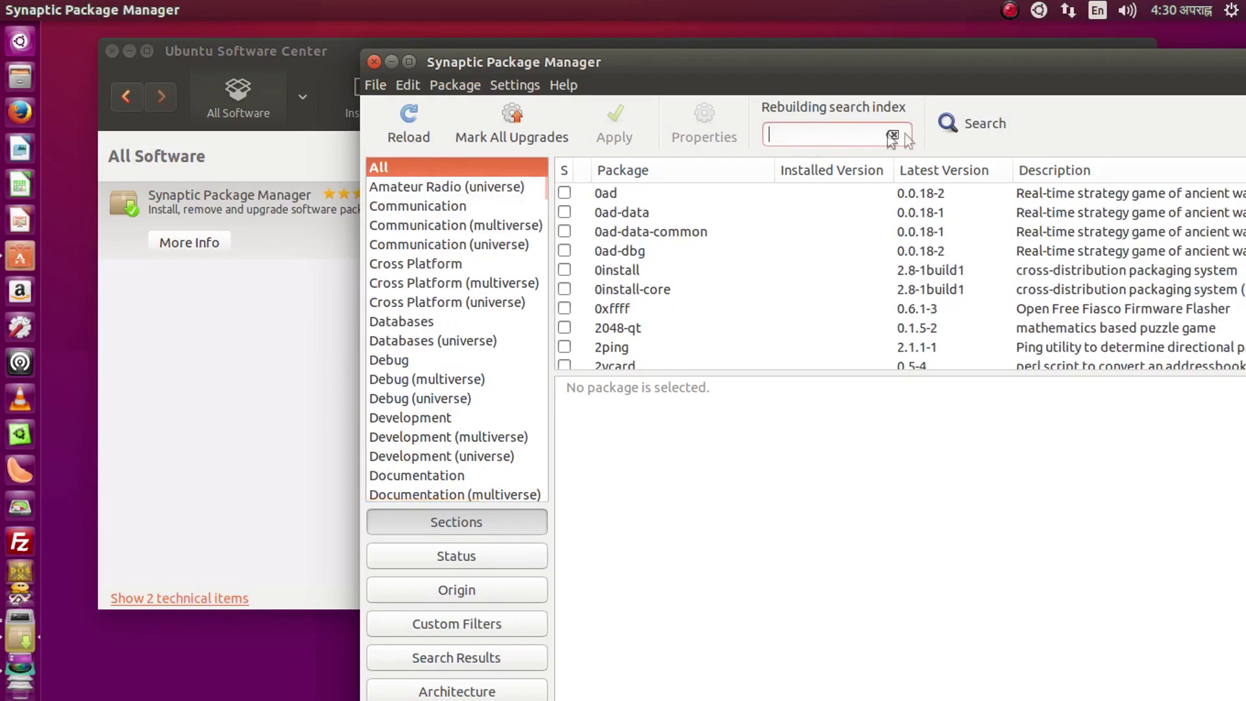
Step: Reposition and close Synaptic Package Manager, and bring Ubuntu Software Center back to the front
drag(925, 61, 649, 13)
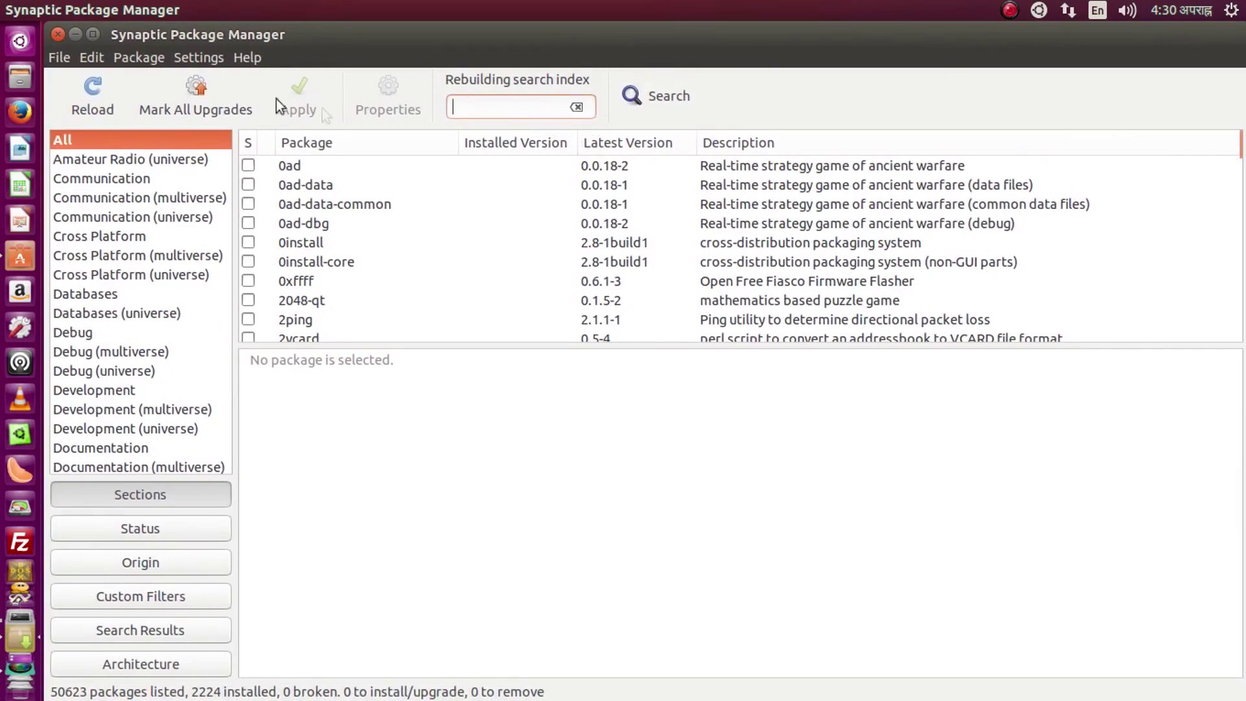
mouse_move(586, 37)
mouse_down()
mouse_move(620, 72)
mouse_move(597, 43)
mouse_up()
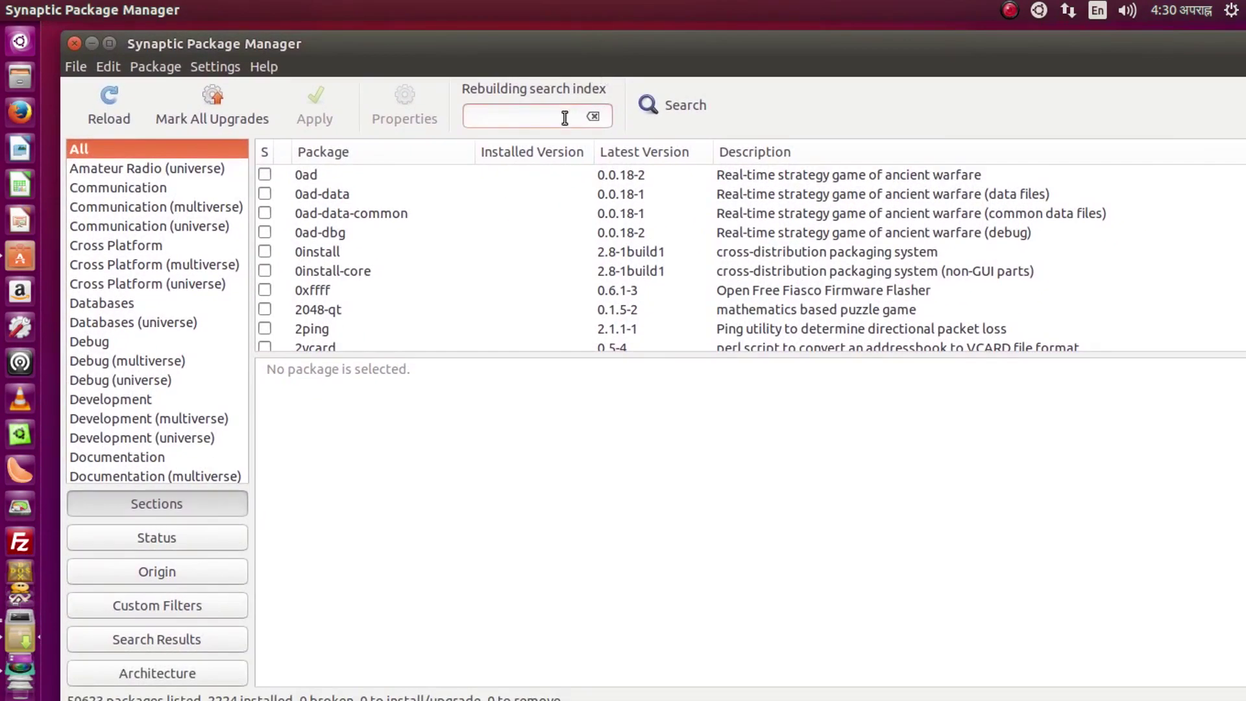
click(74, 44)
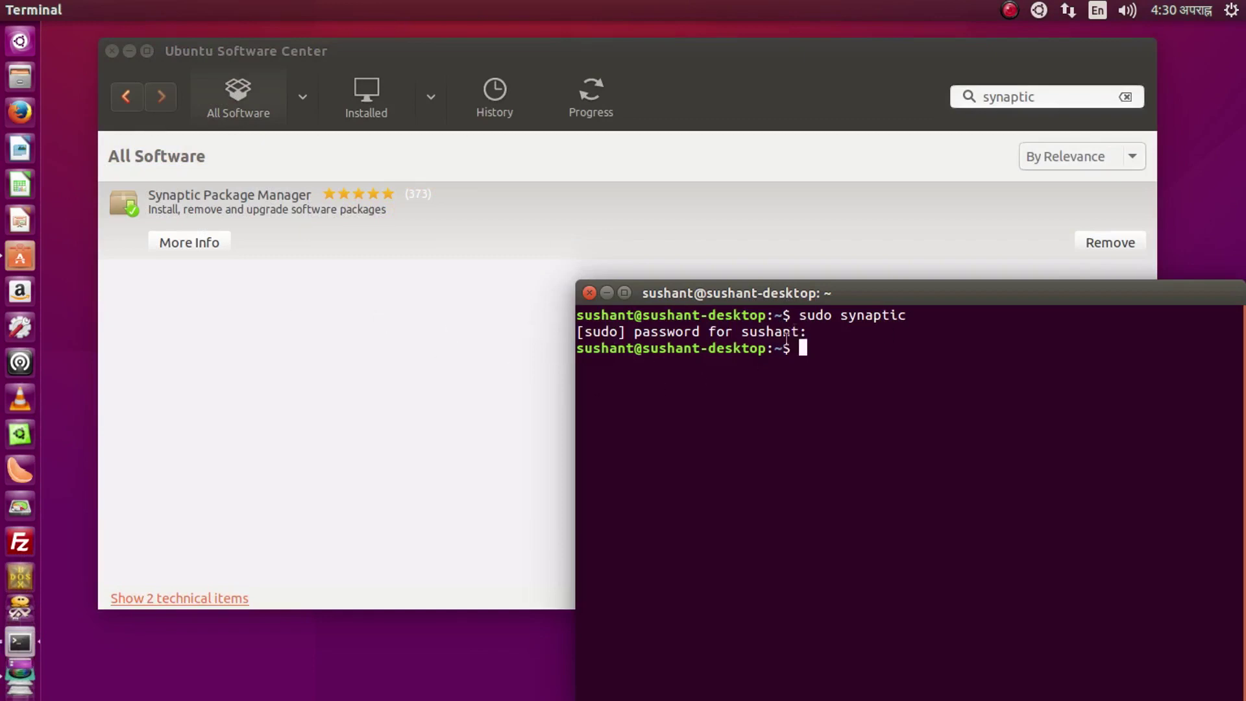
click(1054, 99)
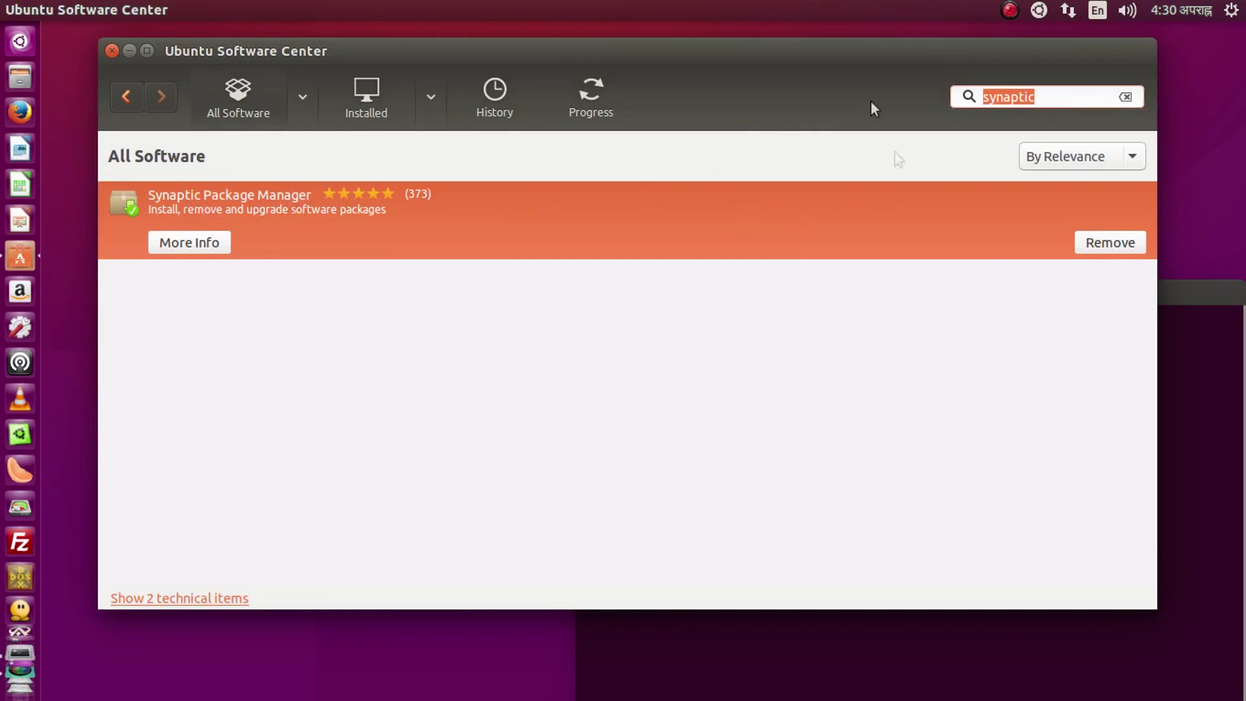
Step: Examine the language used for the clock and calendar in the system bar, and dismiss the calendar
click(1190, 94)
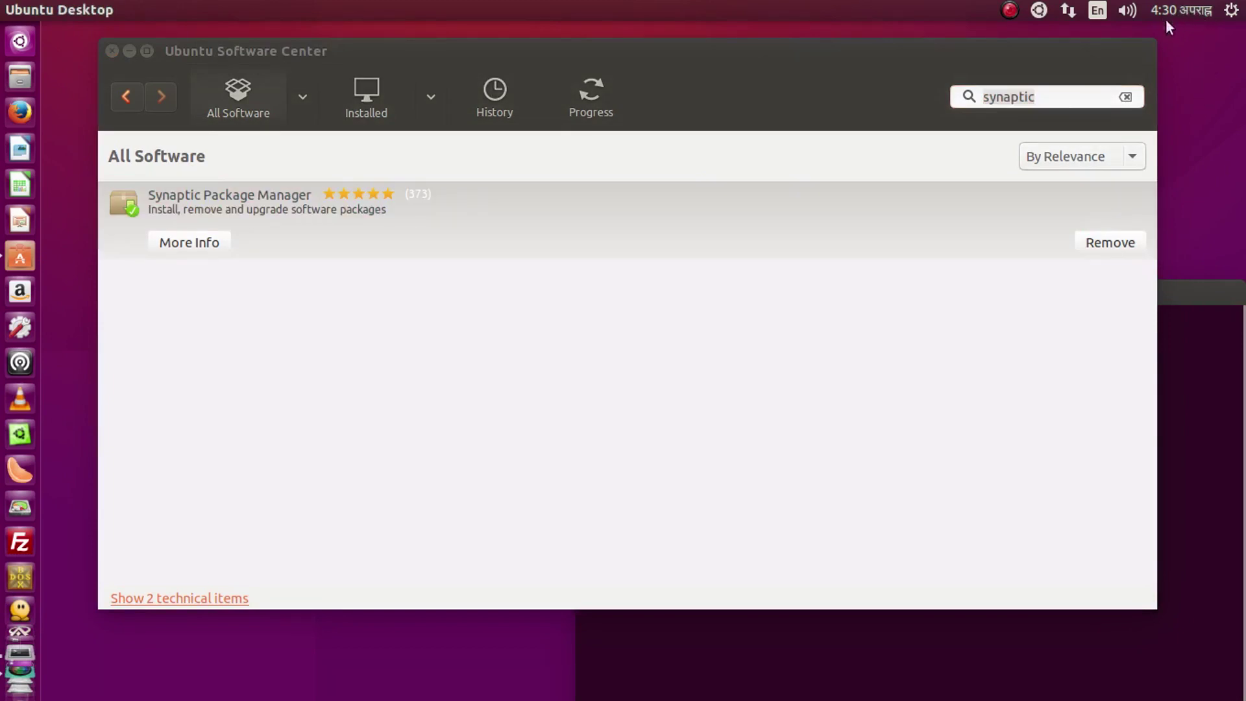
click(1197, 12)
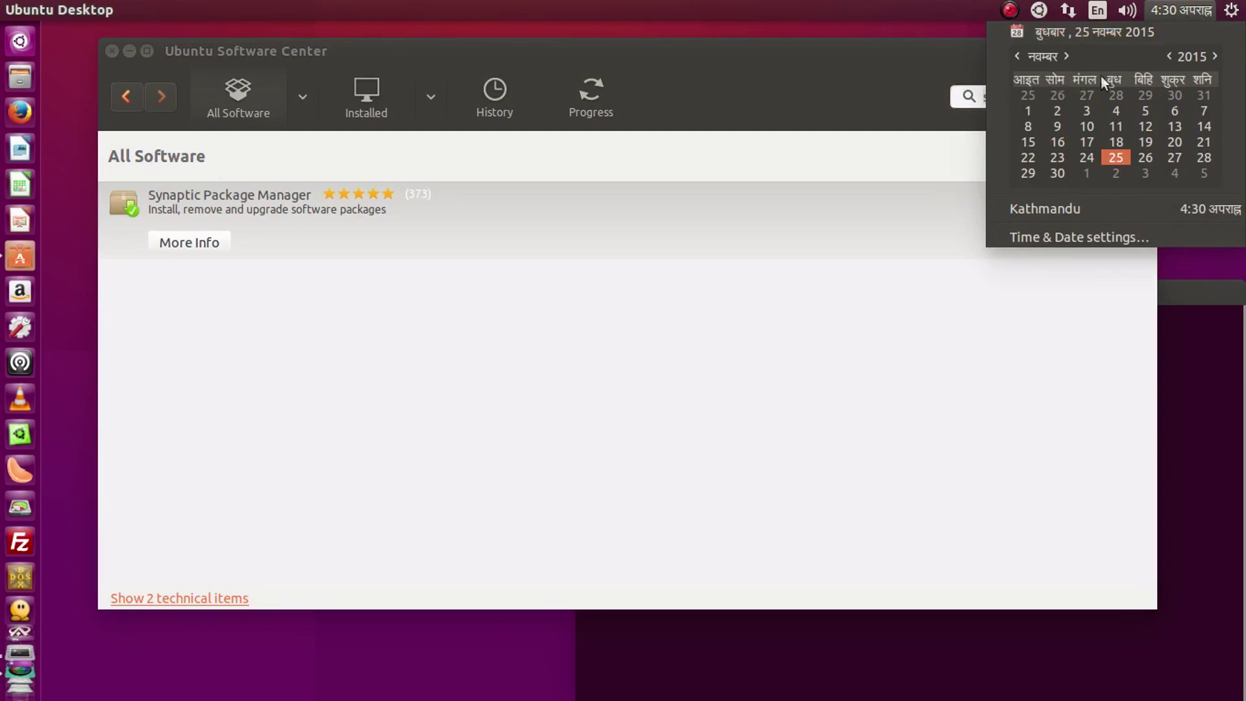
click(913, 36)
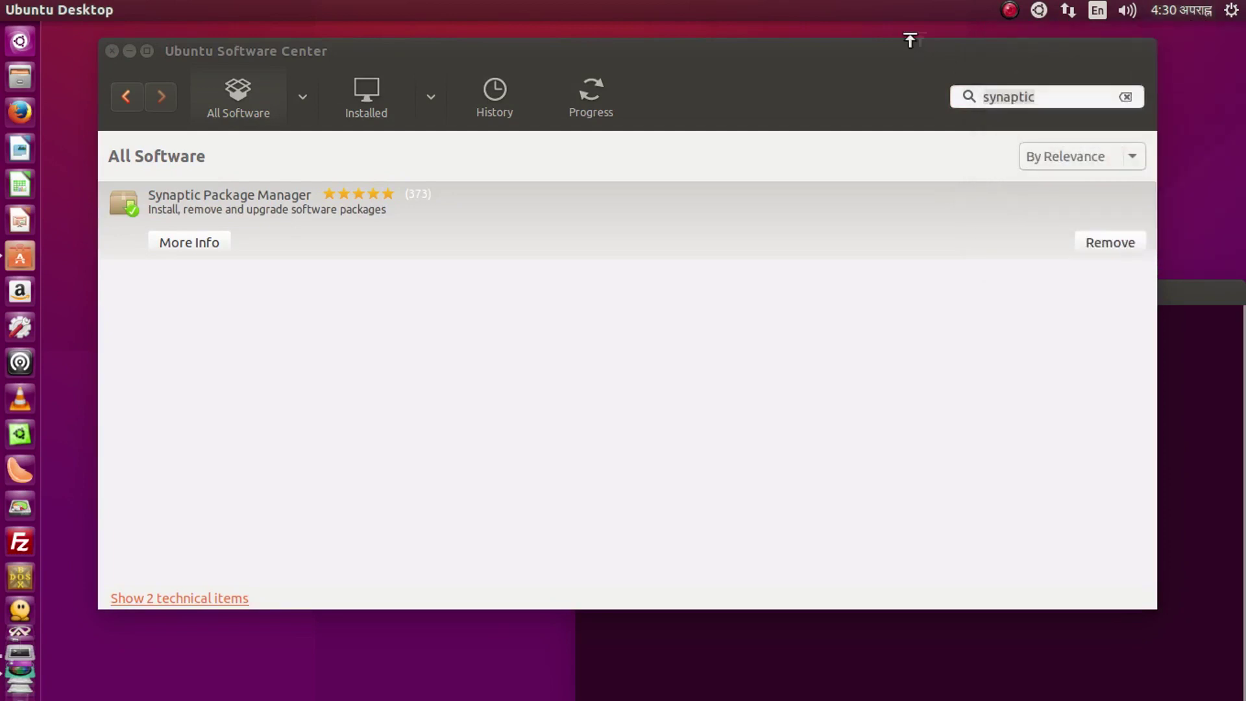
click(1201, 13)
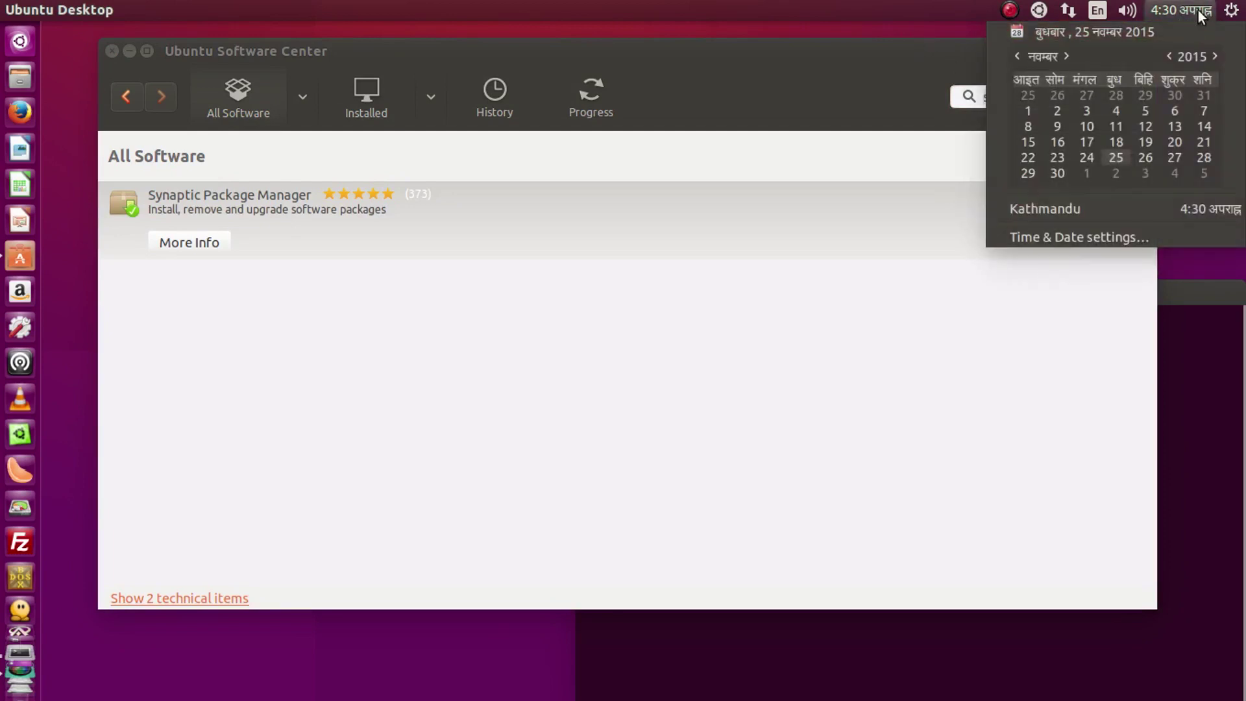
mouse_move(1010, 10)
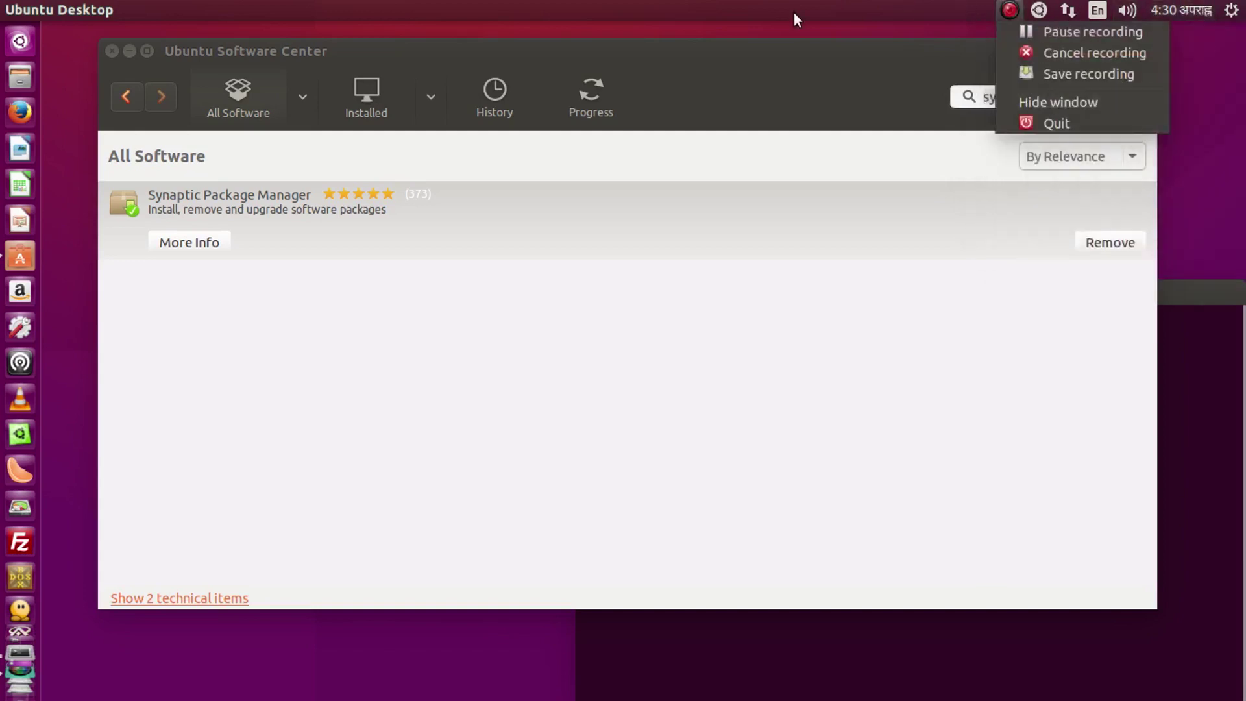
click(763, 33)
Step: Find Language Support with the application search "languag", open it, and postpone installing the missing translations and writing aids
click(19, 41)
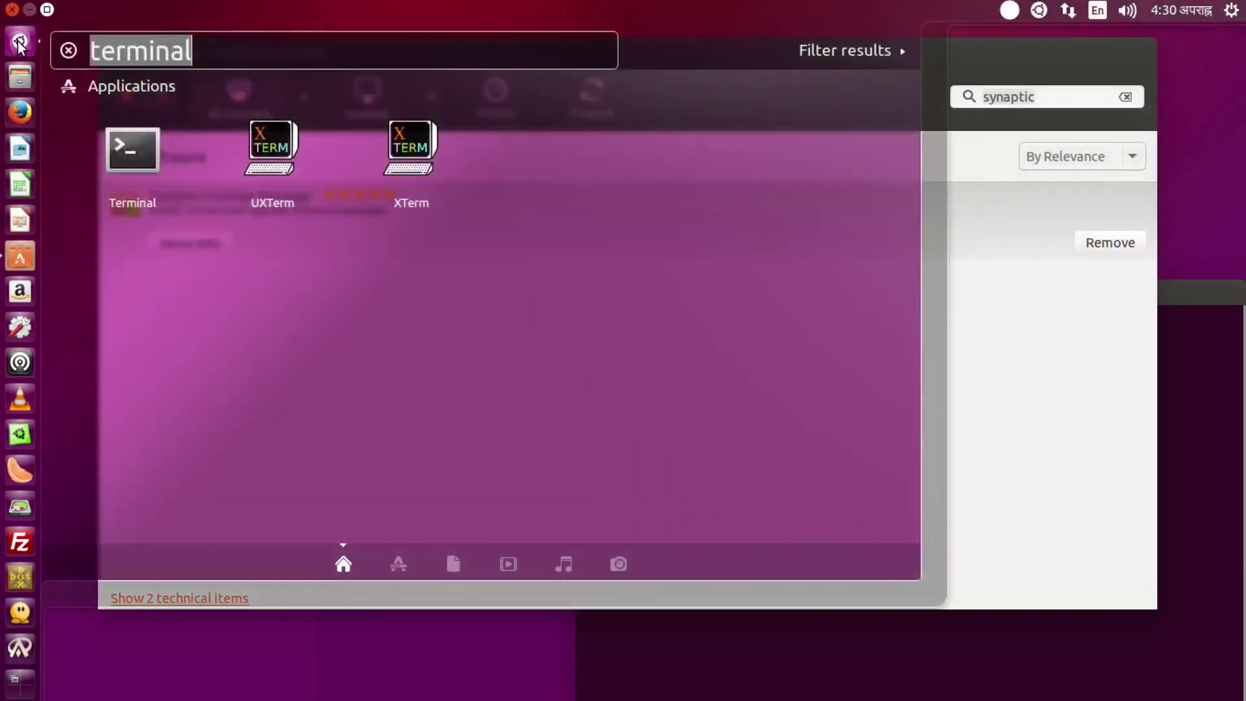
text(lang)
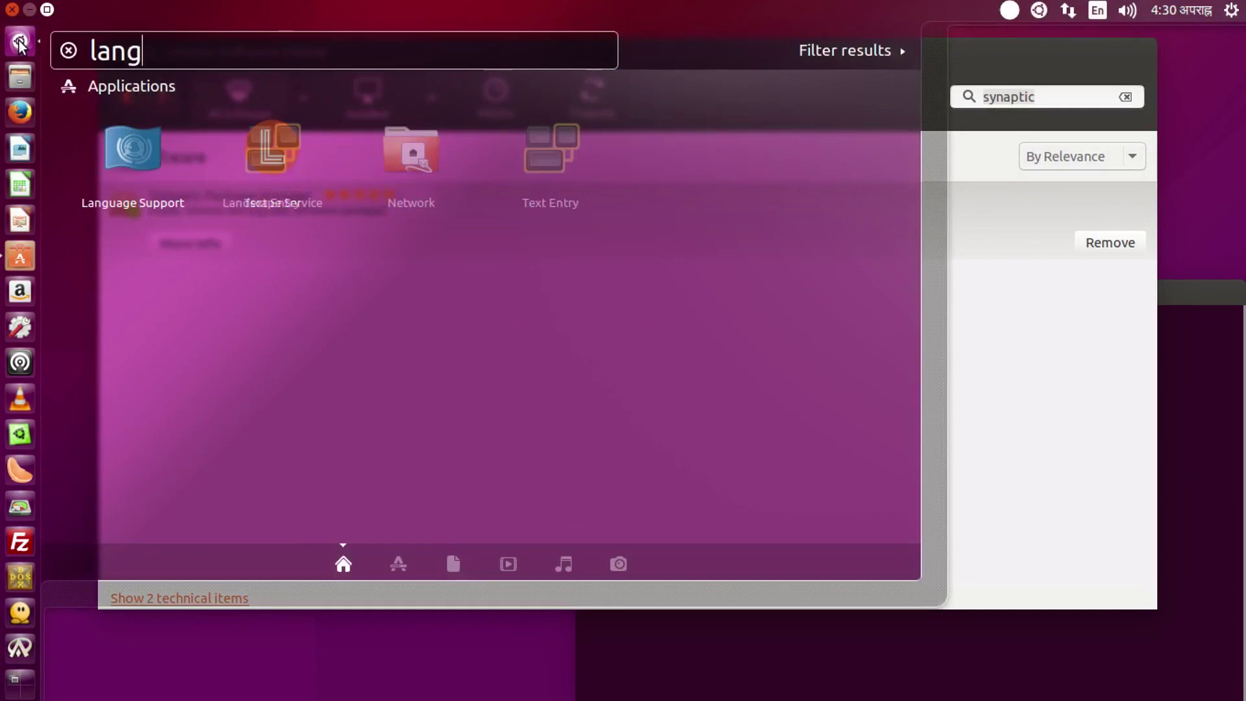
text(uag)
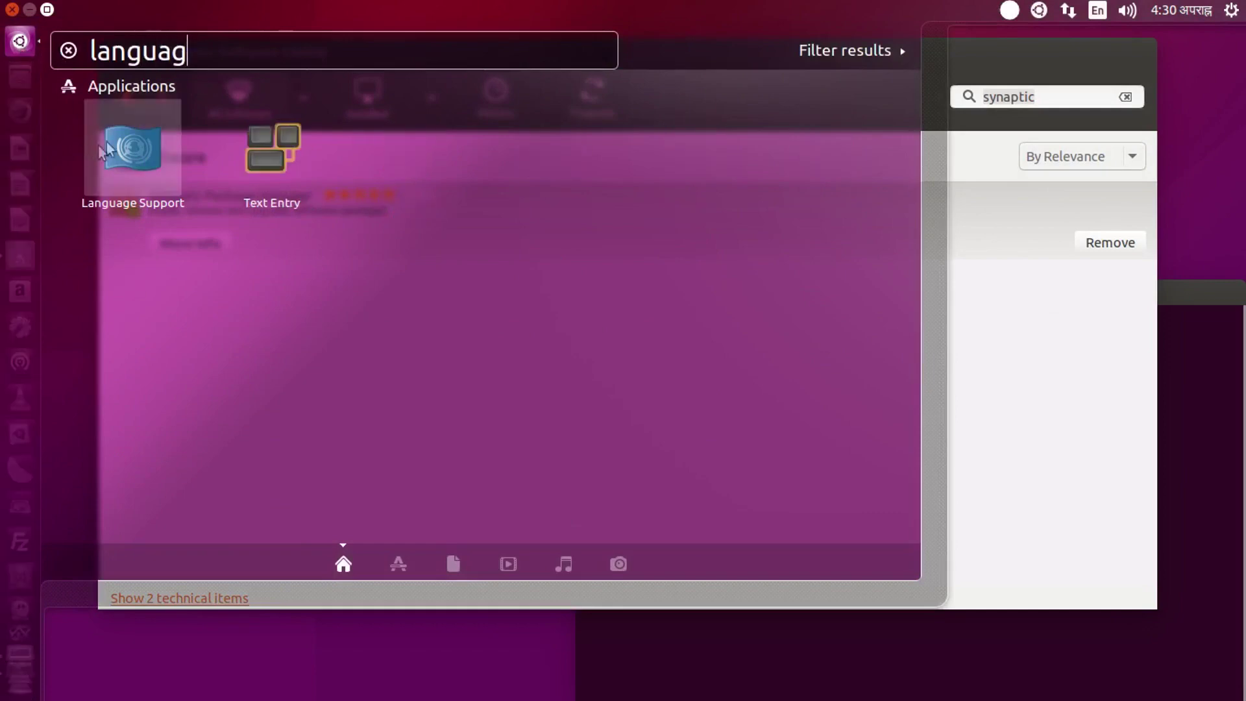
click(135, 154)
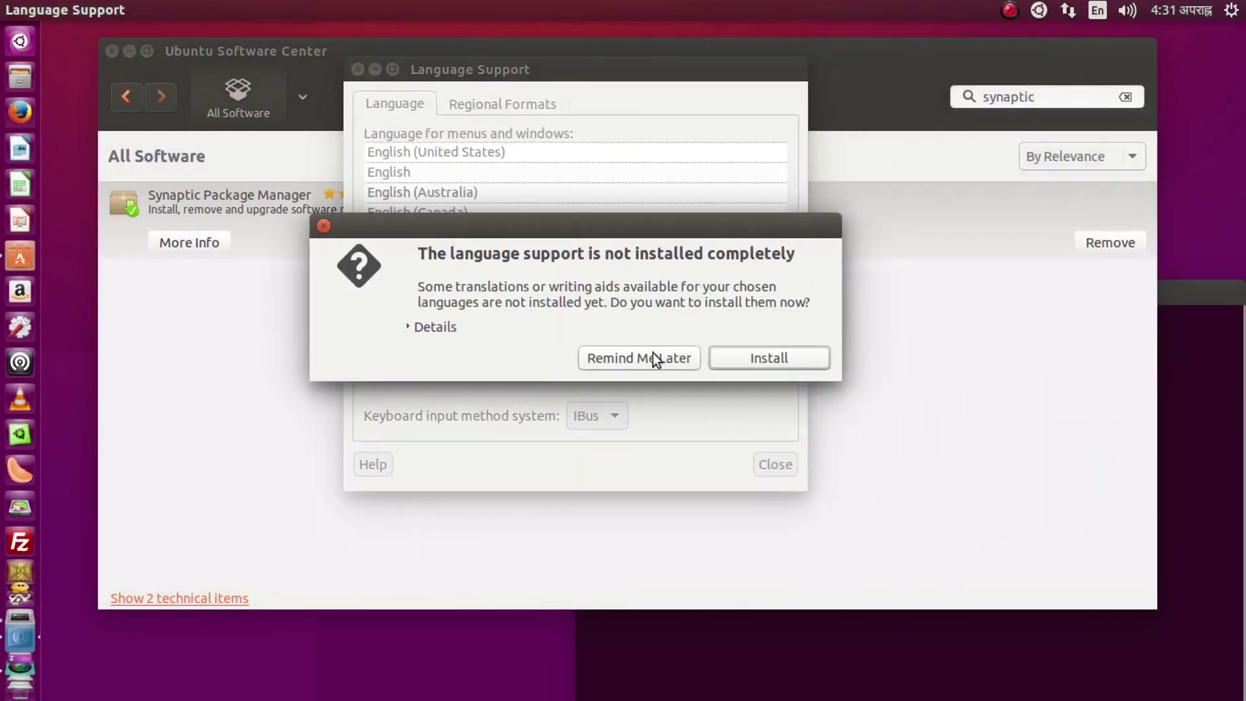
click(641, 360)
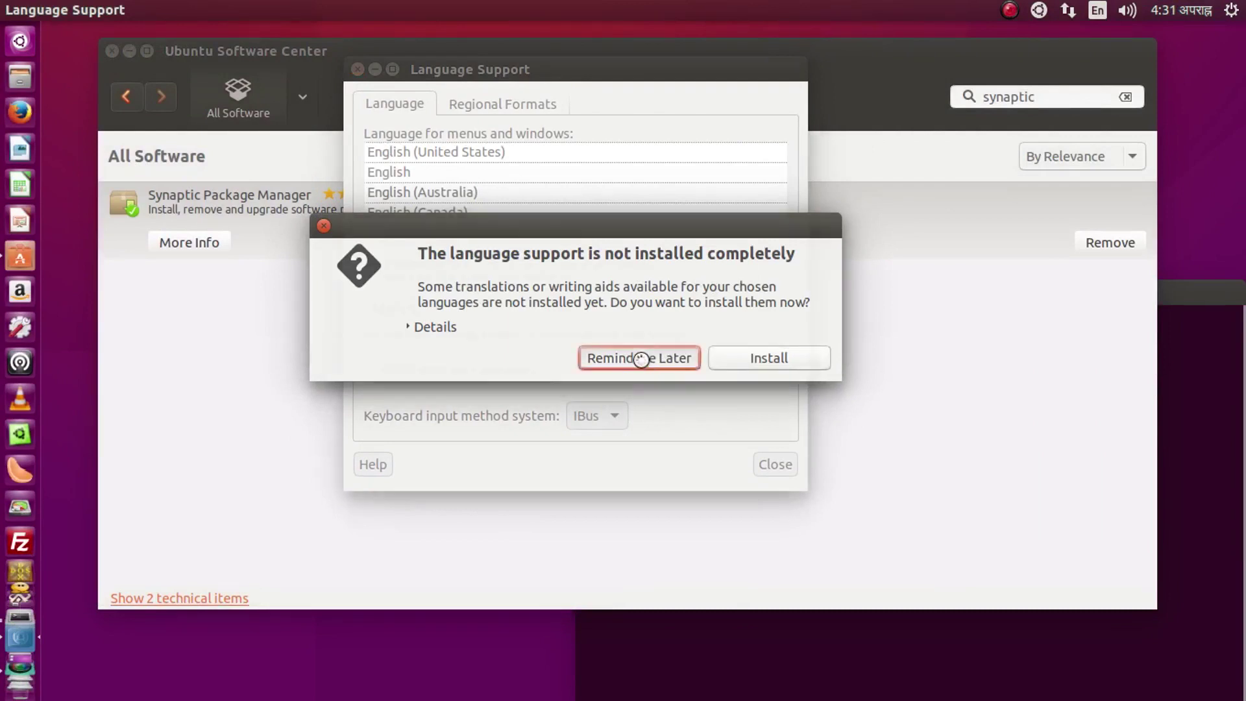
Step: Set the regional format for numbers, dates and currency to English (United States) and apply it system-wide
click(495, 105)
click(571, 159)
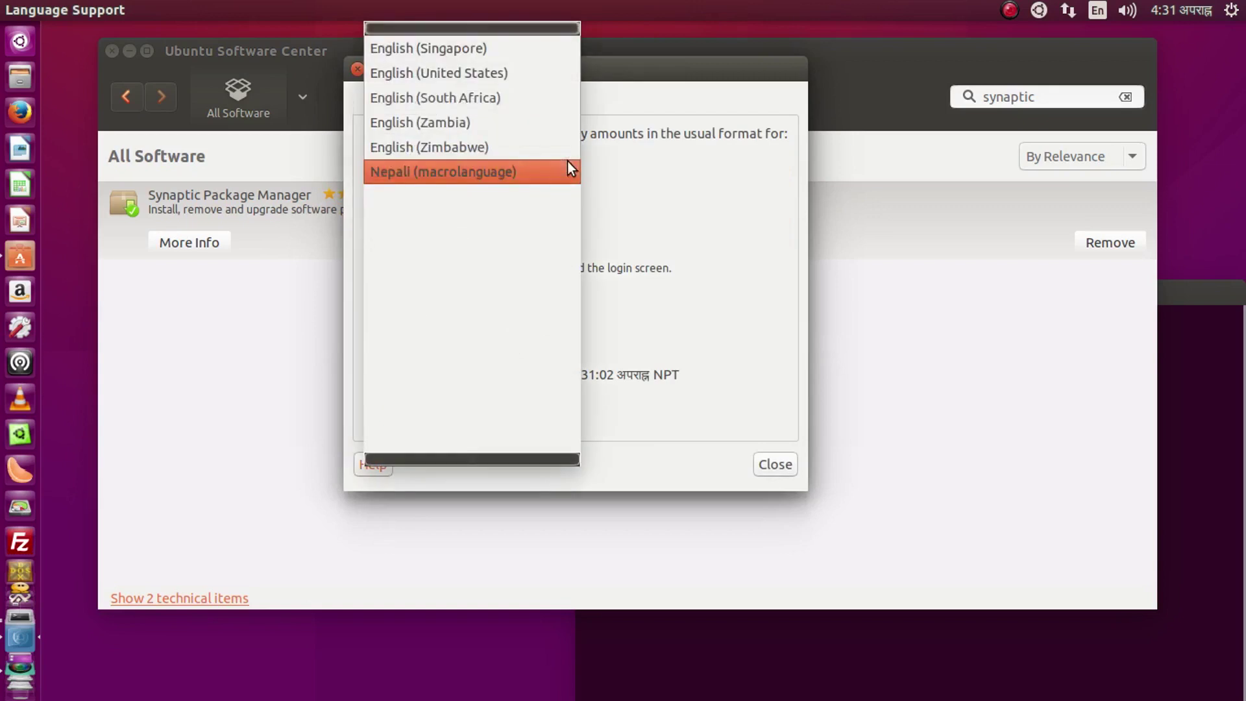
click(477, 77)
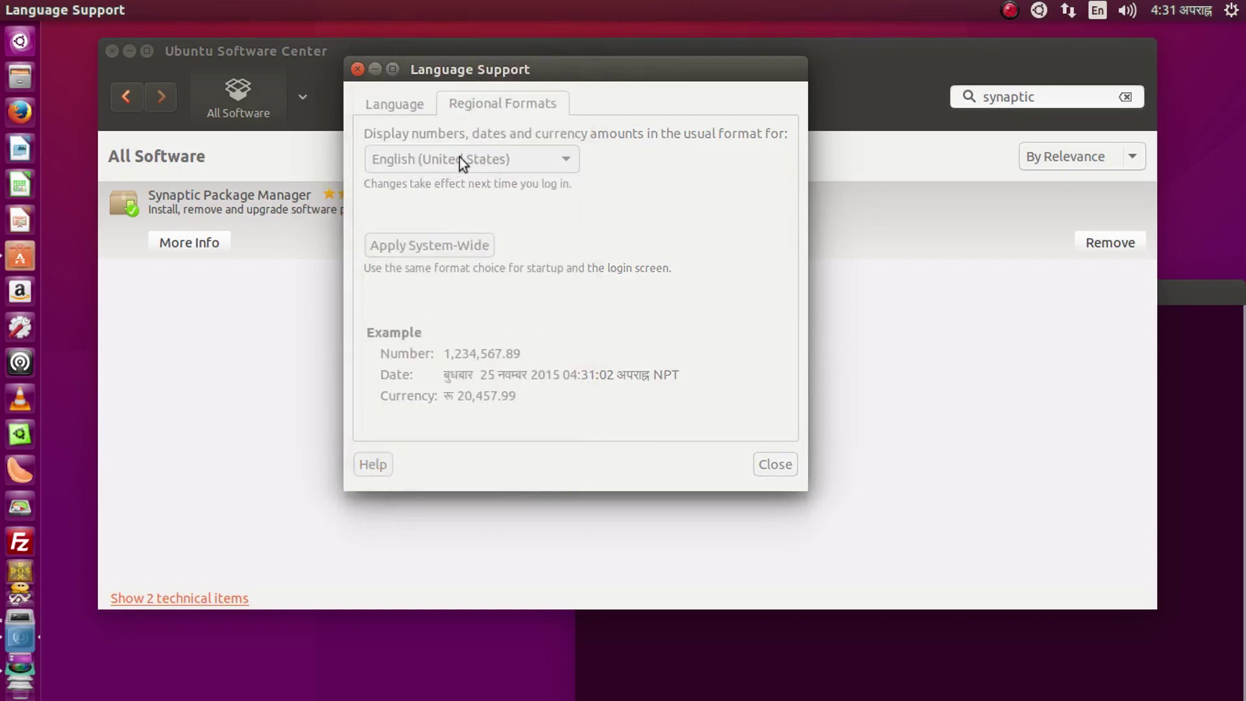
drag(582, 70, 576, 97)
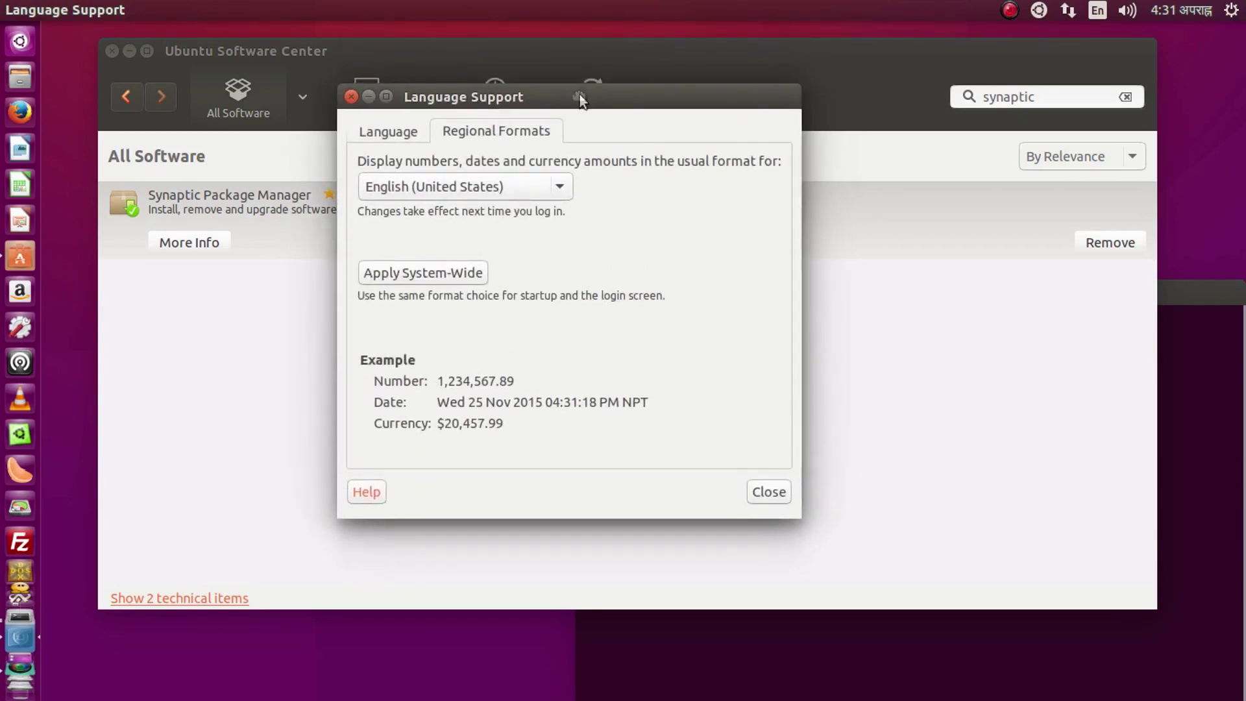
click(417, 278)
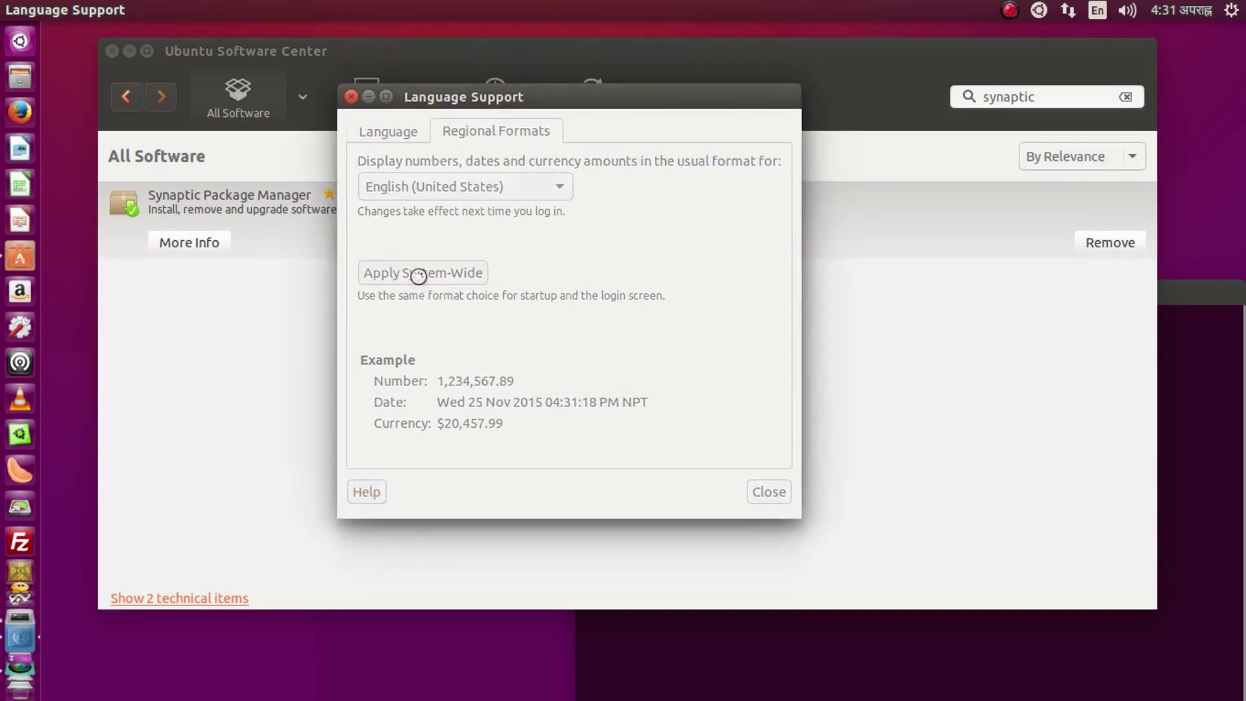
Step: Authorize the system-wide regional format change with the account password, and close Language Support
text(••••)
key(Return)
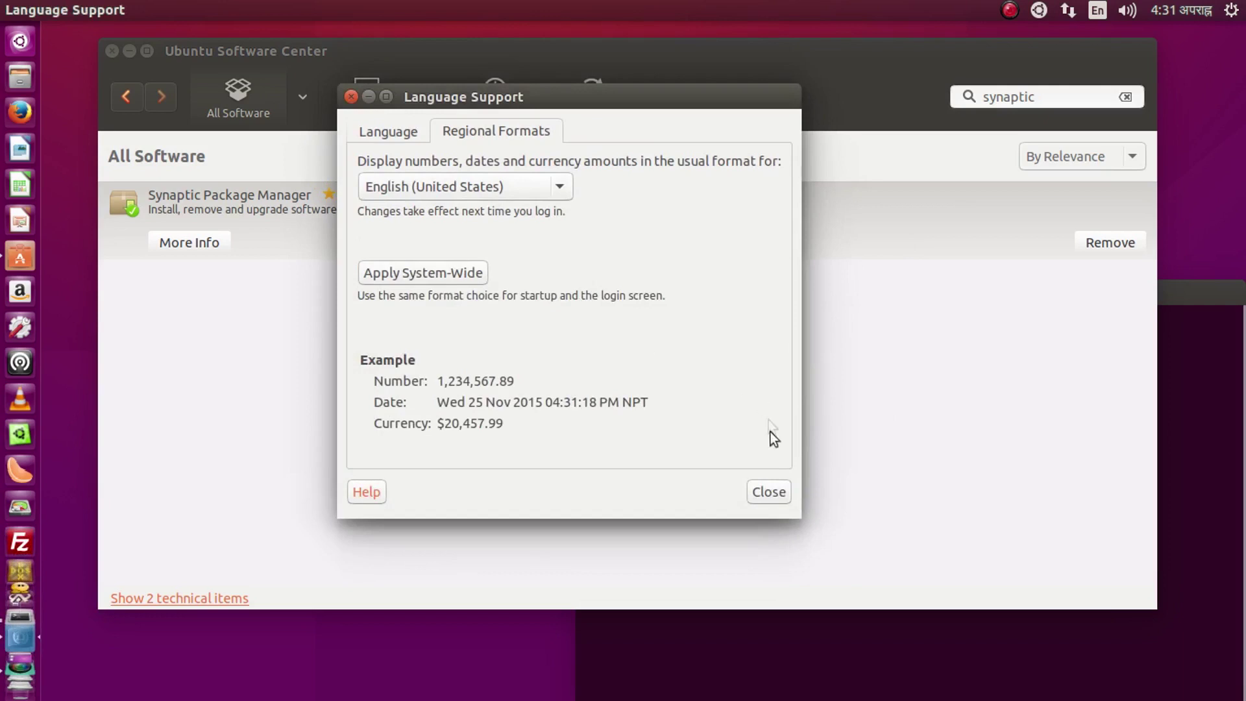
click(774, 492)
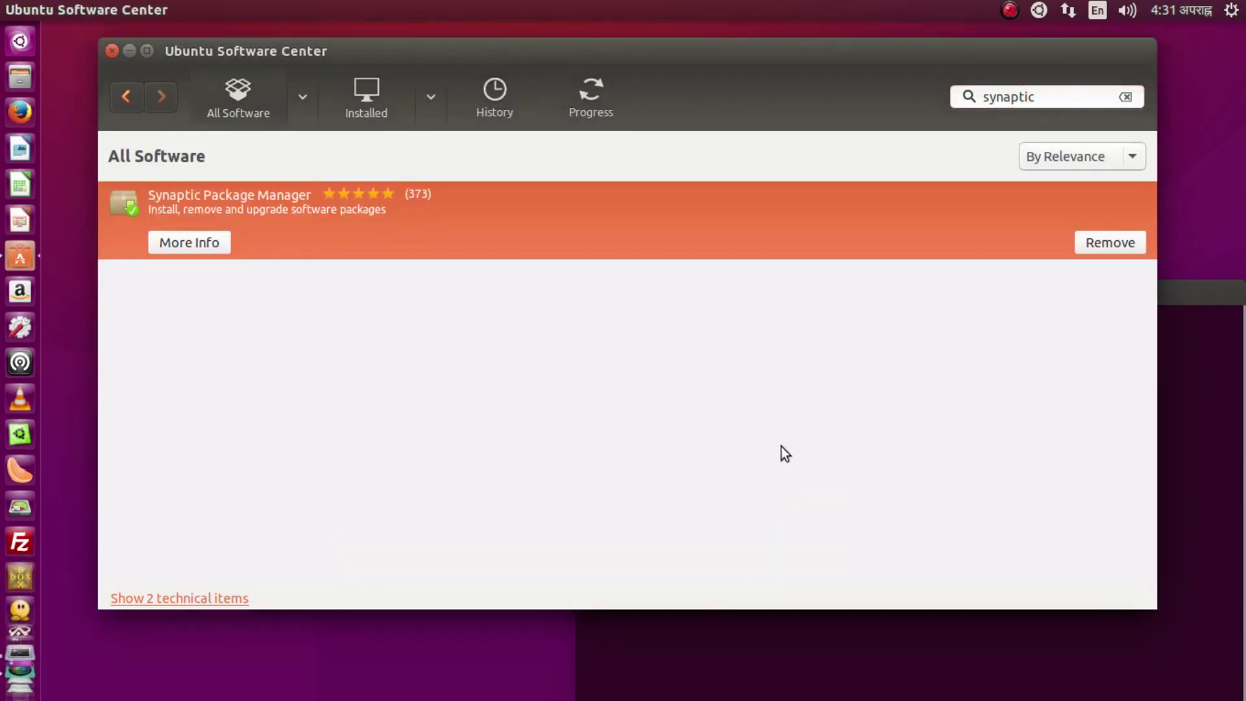
Step: Recheck the language of the clock and calendar in the system bar, and dismiss the calendar
click(1195, 9)
click(1194, 12)
click(1200, 11)
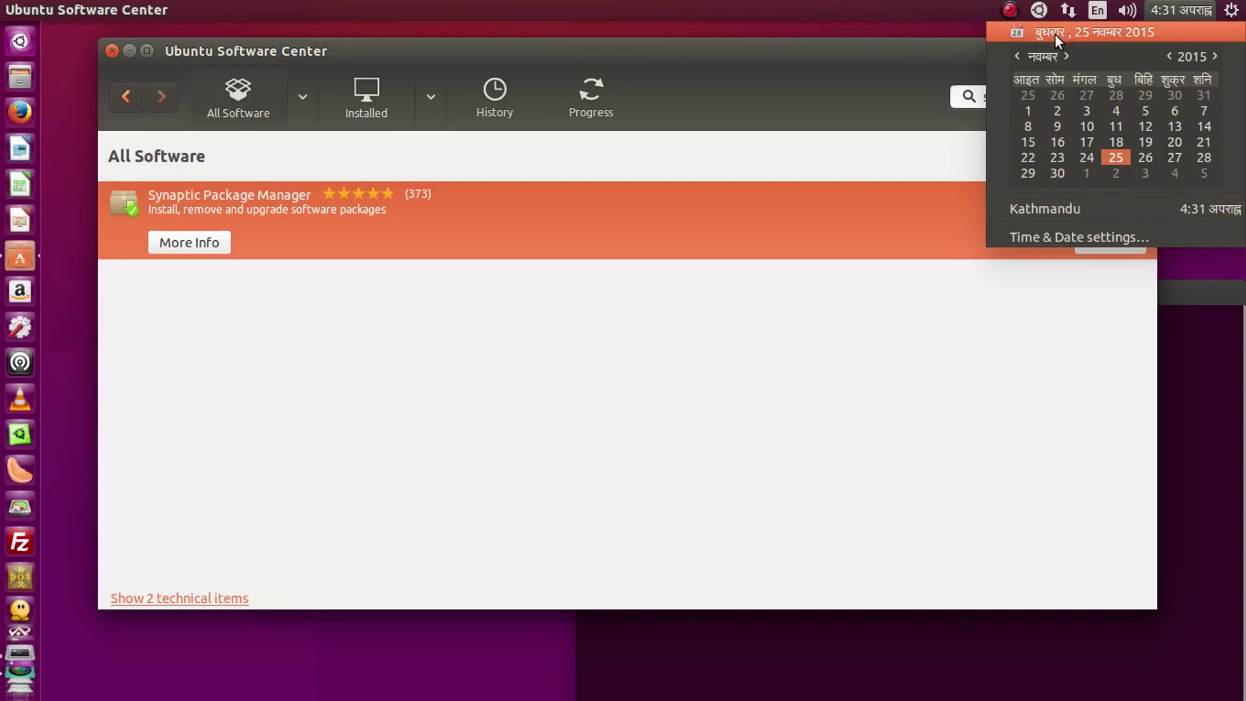
click(867, 46)
double_click(867, 46)
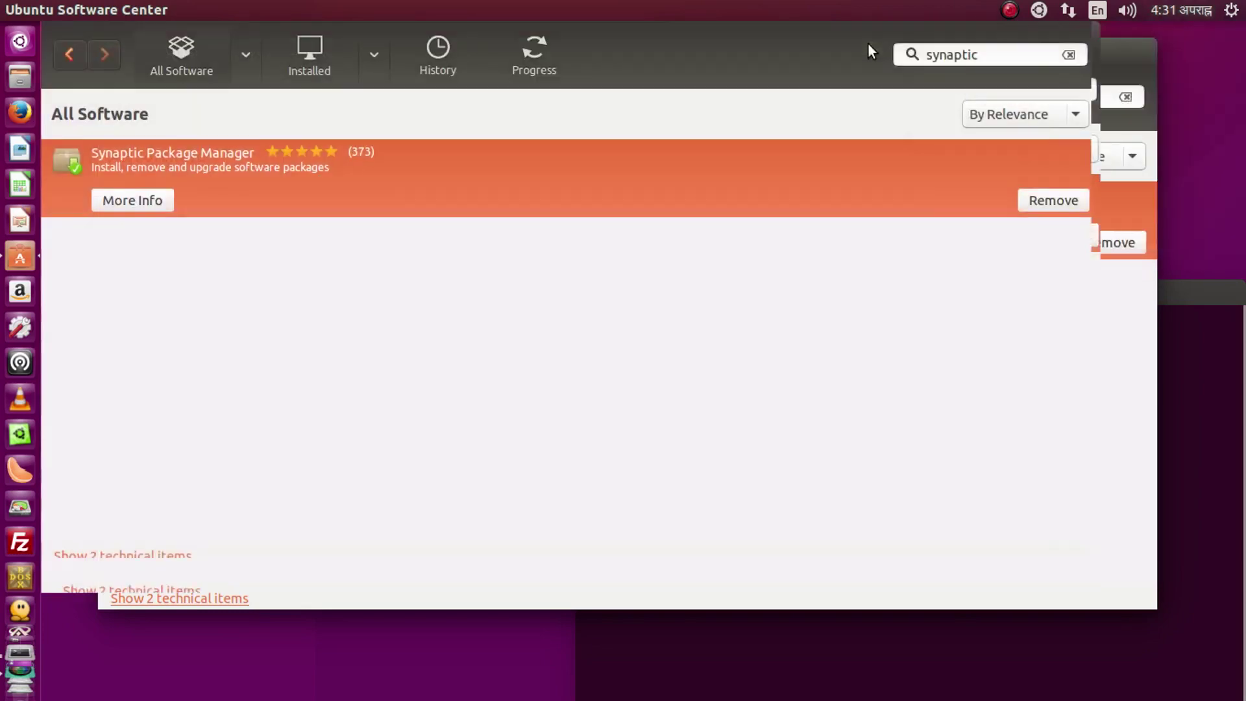
double_click(813, 14)
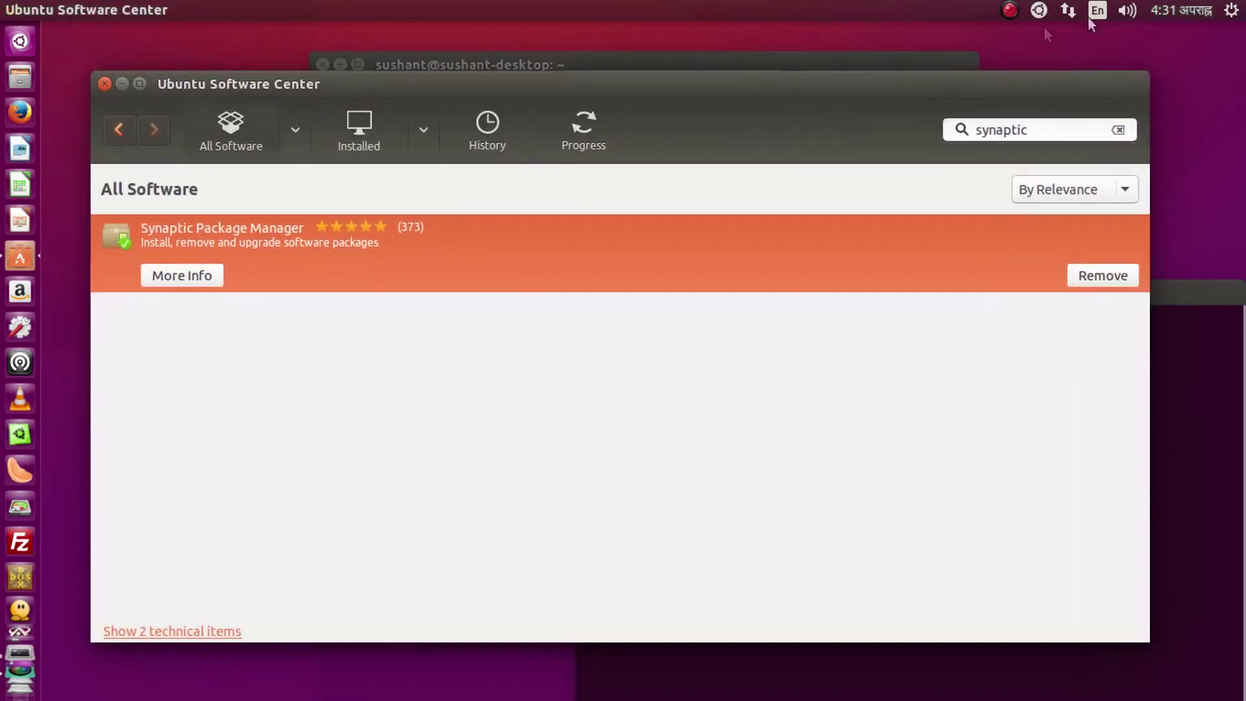
click(695, 64)
click(223, 384)
Step: Find Security & Privacy with the application search "secu" and open it
click(20, 41)
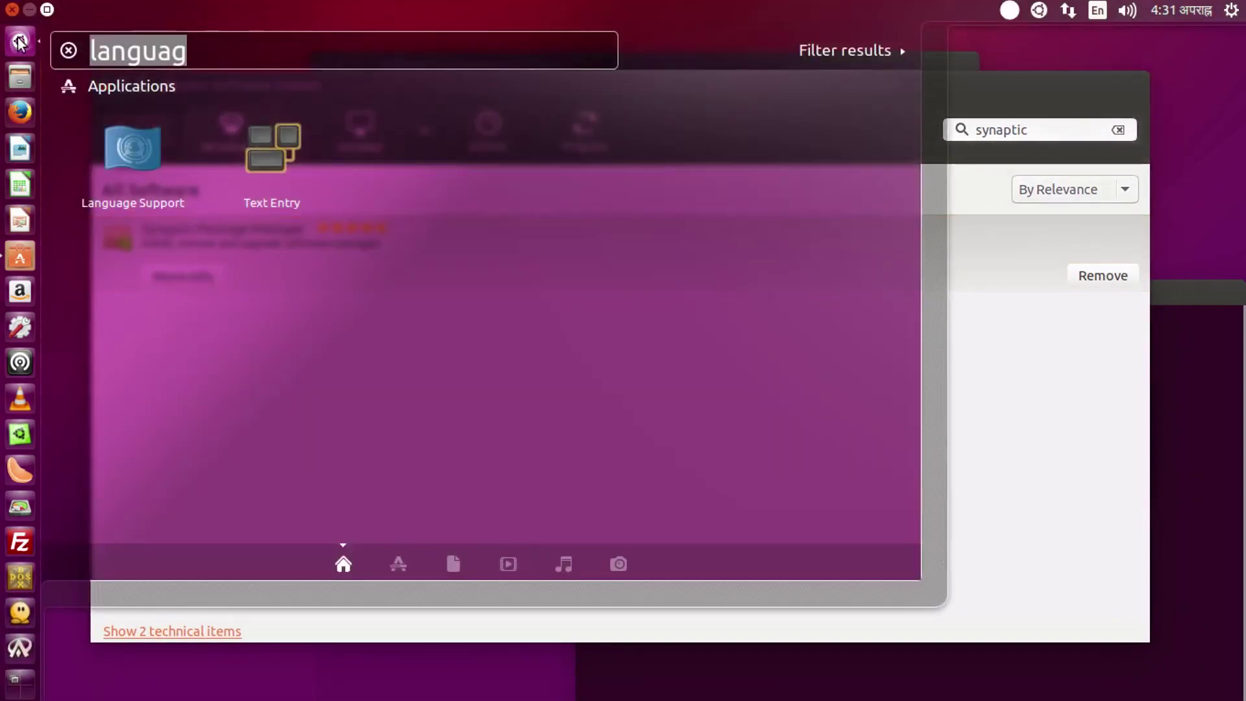
text(sc)
key(BackSpace)
text(ecu)
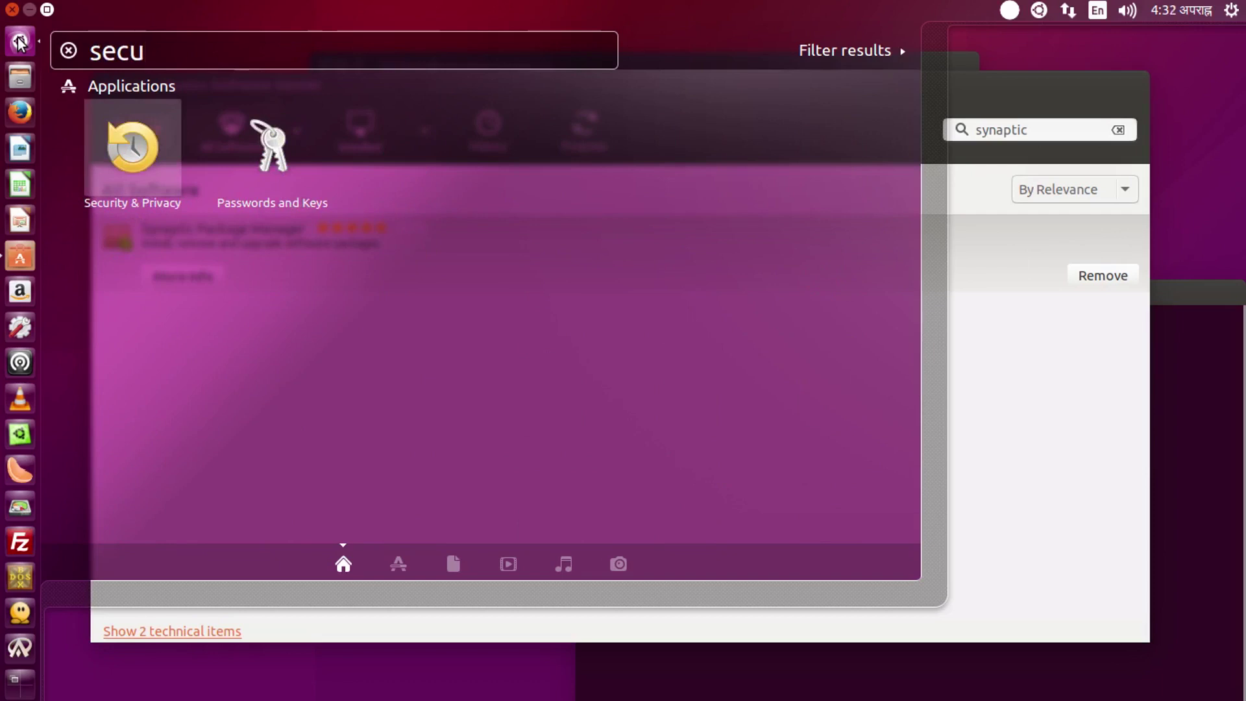
click(19, 41)
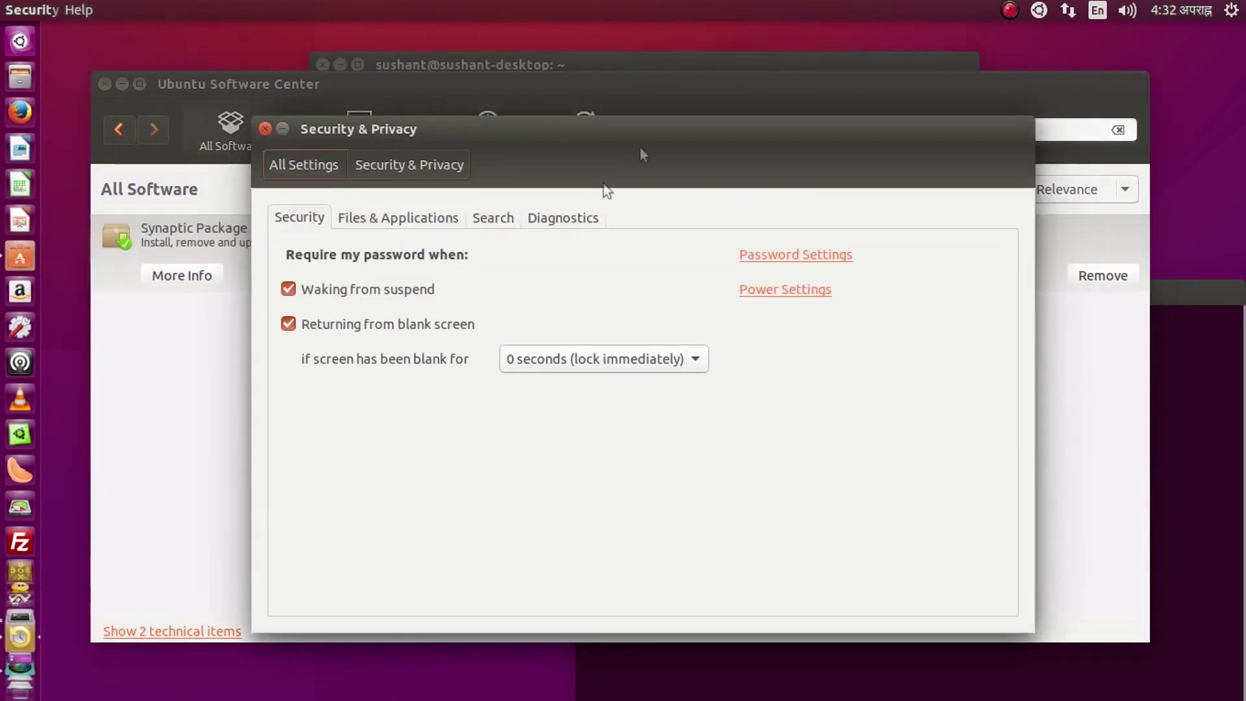
Step: Review the Files & Applications, Search and Diagnostics privacy settings, and close Security & Privacy
drag(634, 130, 568, 100)
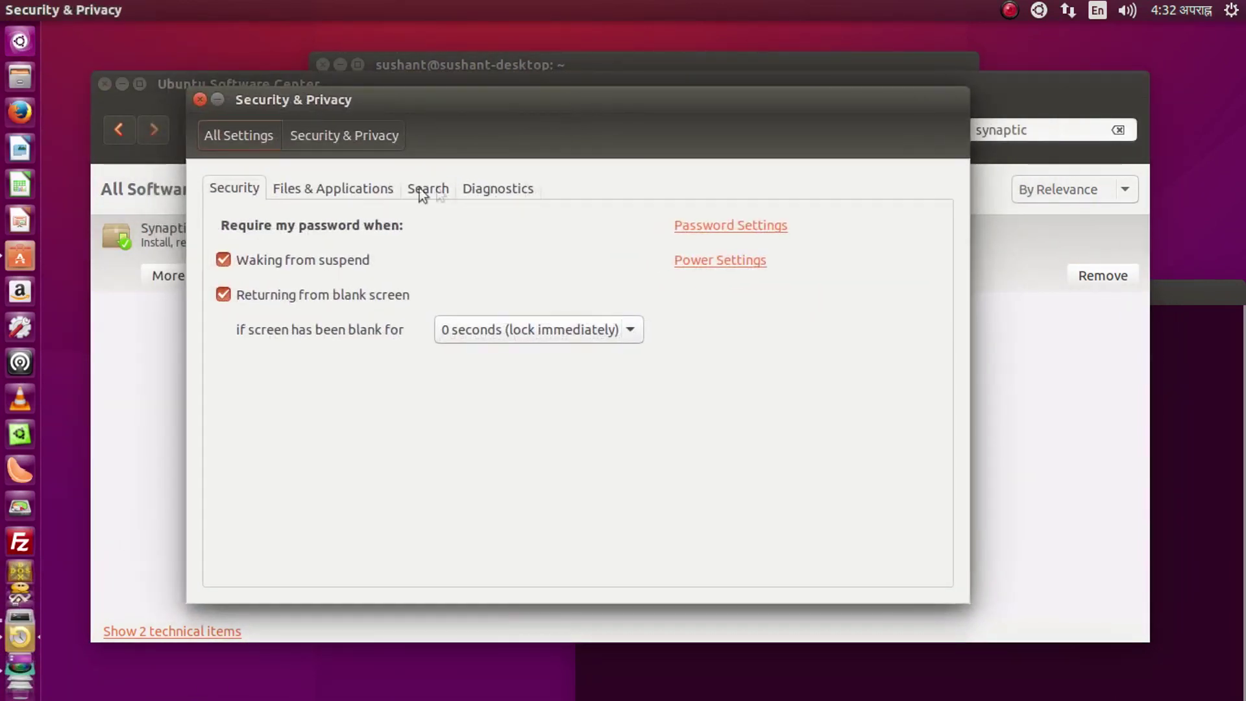
click(344, 188)
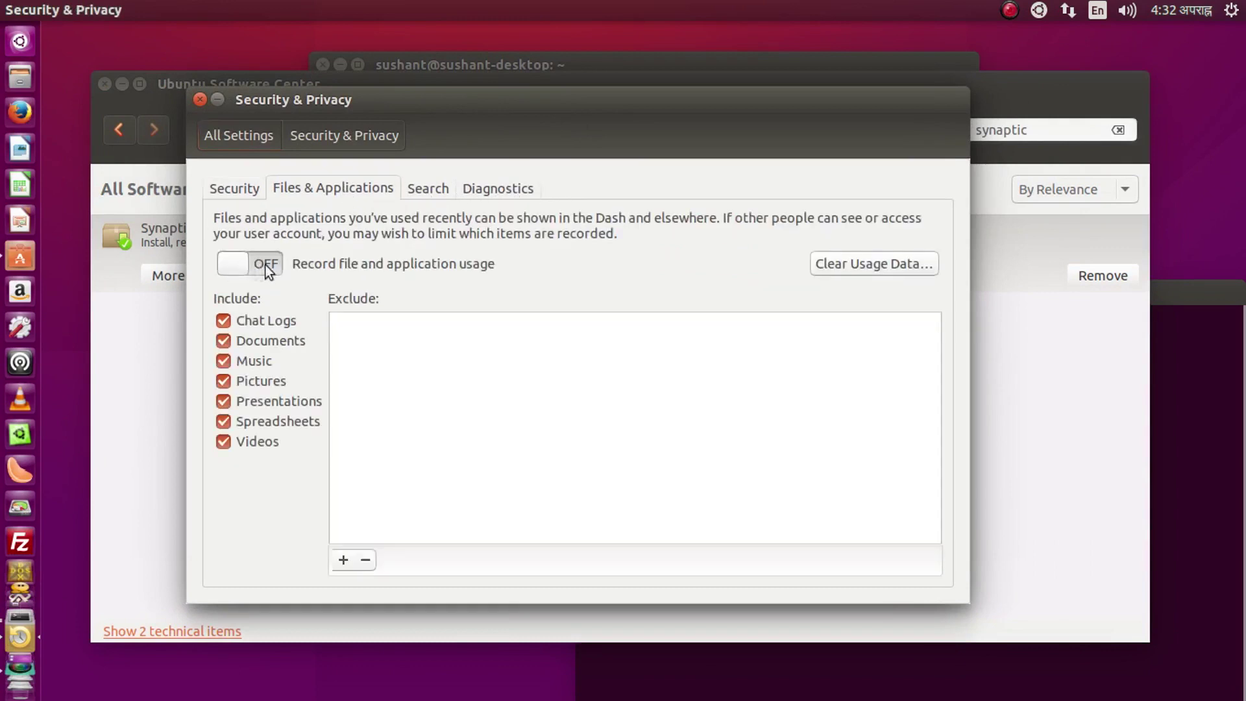
click(436, 190)
click(379, 192)
click(444, 183)
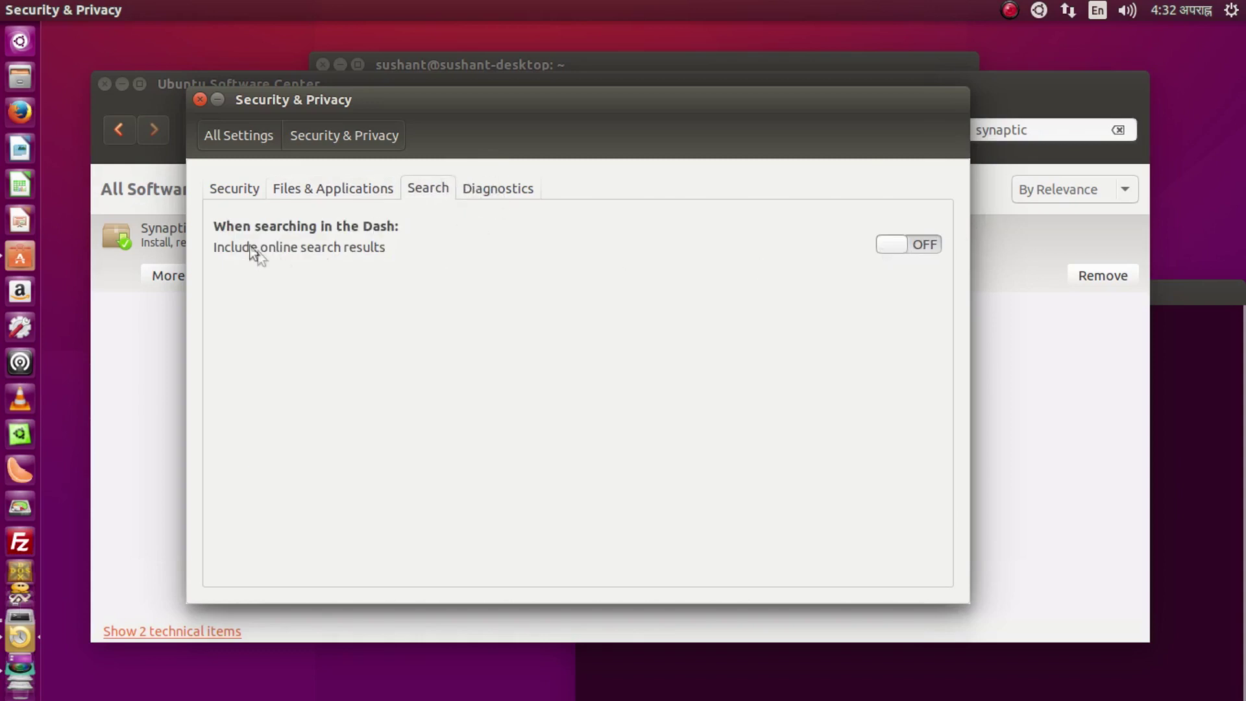
click(501, 189)
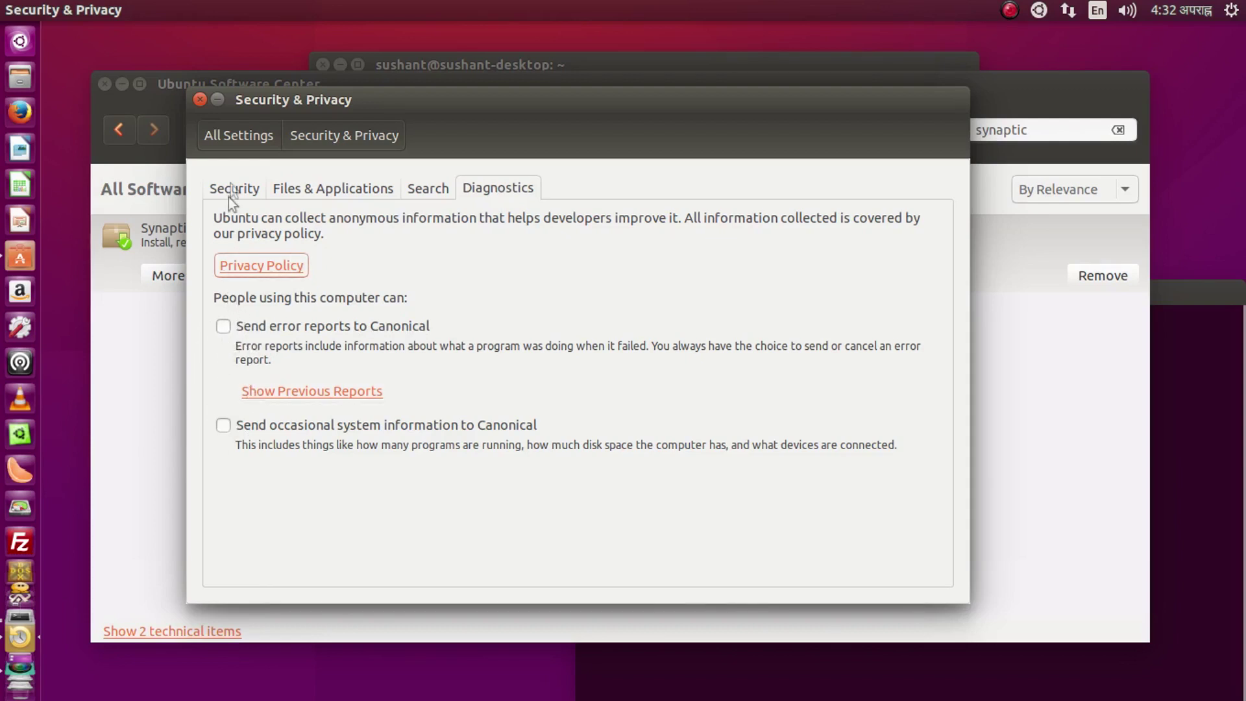
click(200, 99)
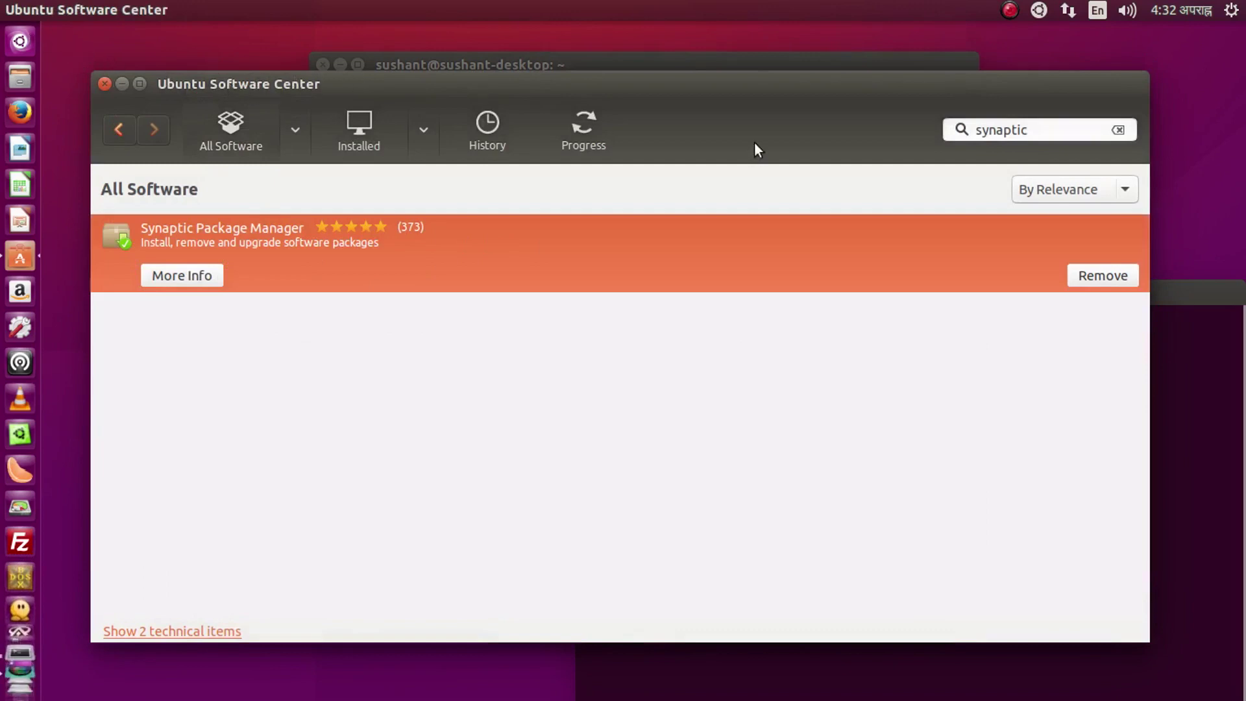
Step: Move the Terminal window fully into view, and return to Ubuntu Software Center in a restored window
click(1205, 401)
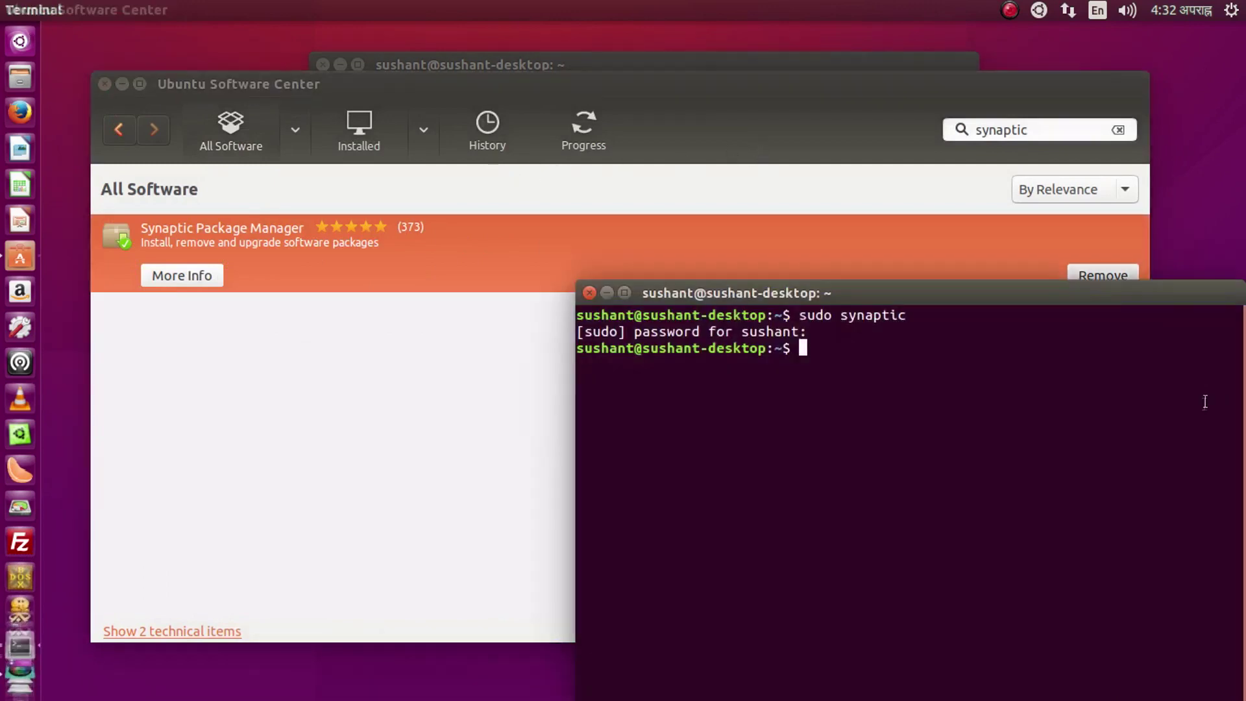
drag(1064, 303, 891, 368)
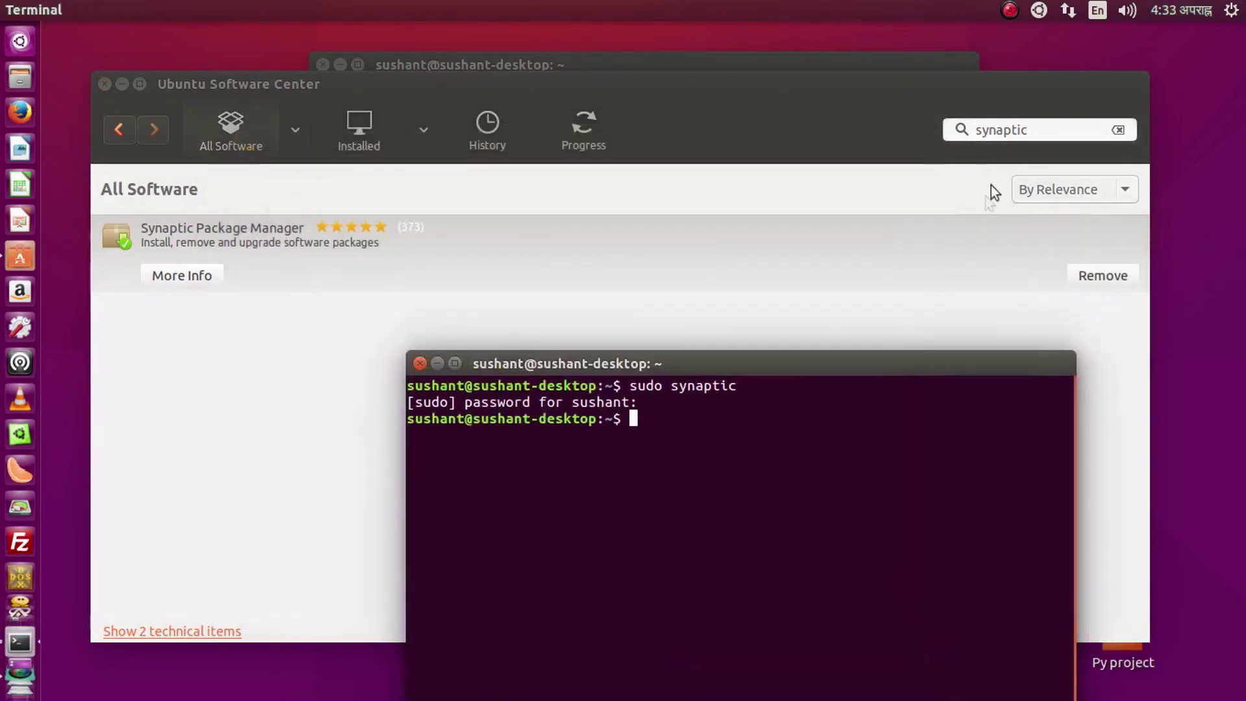
double_click(1034, 140)
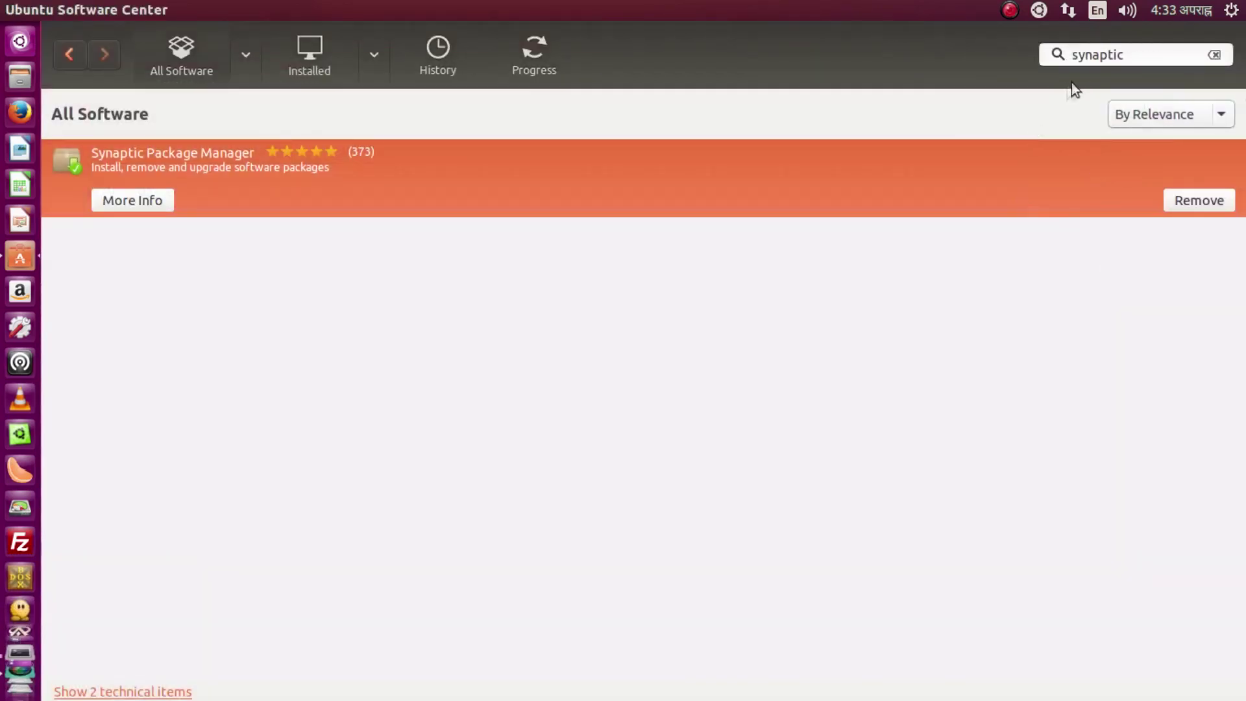
double_click(774, 3)
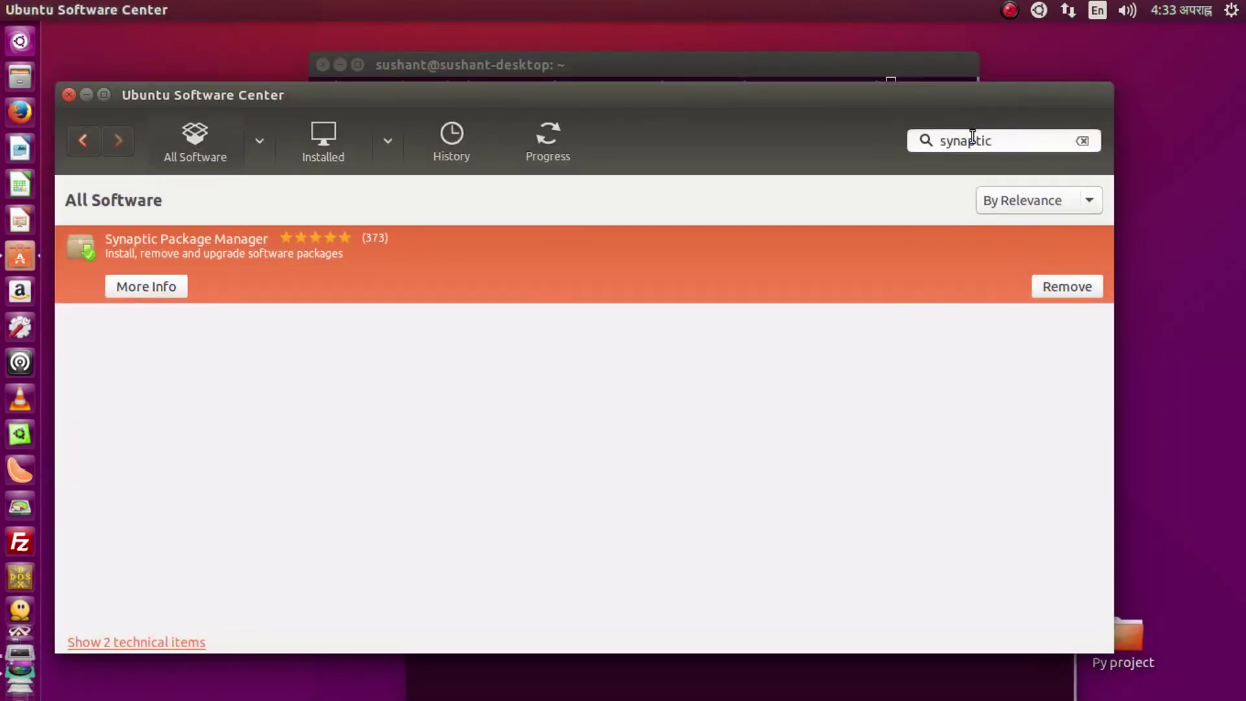
Step: Search all software for "openjdk" and close Ubuntu Software Center
double_click(978, 140)
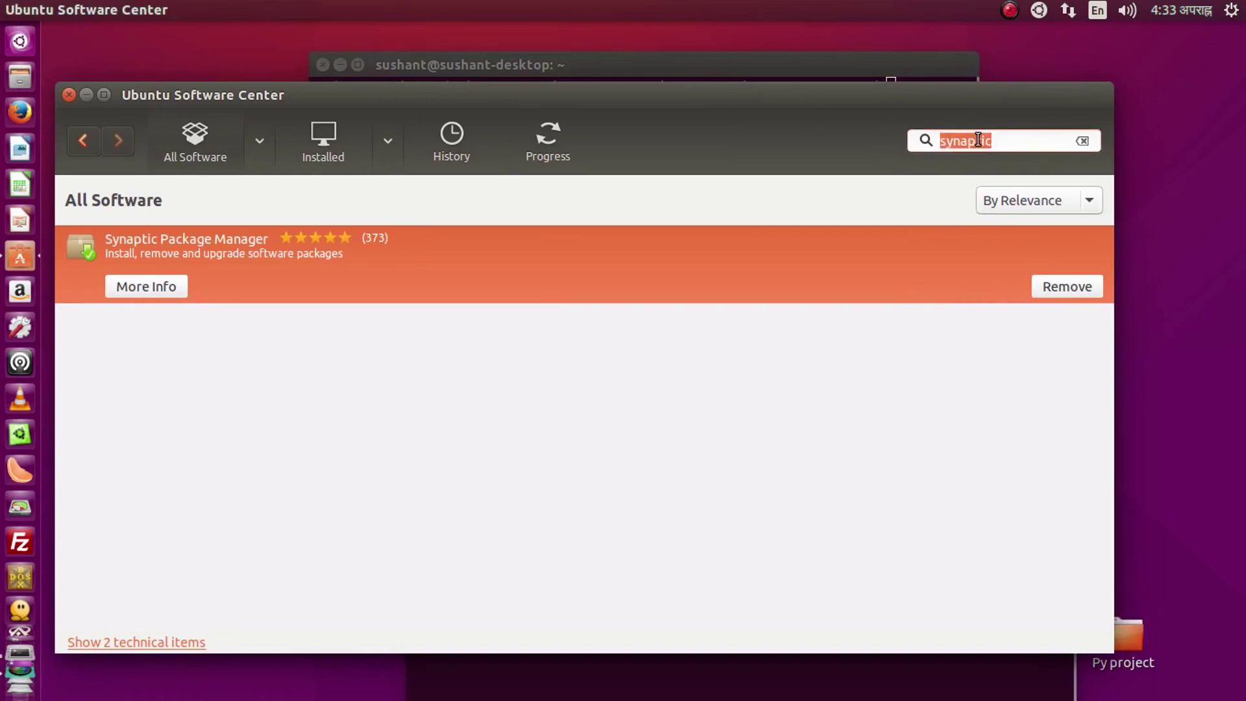
text(openjdk)
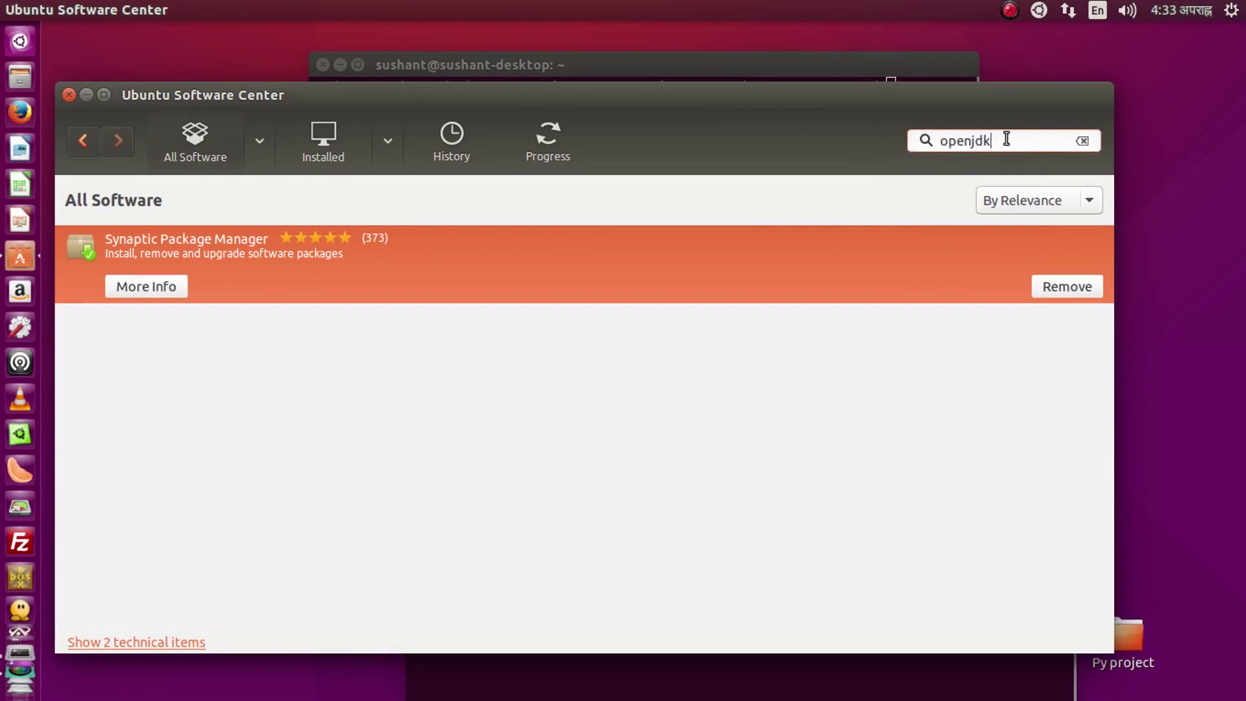
click(196, 143)
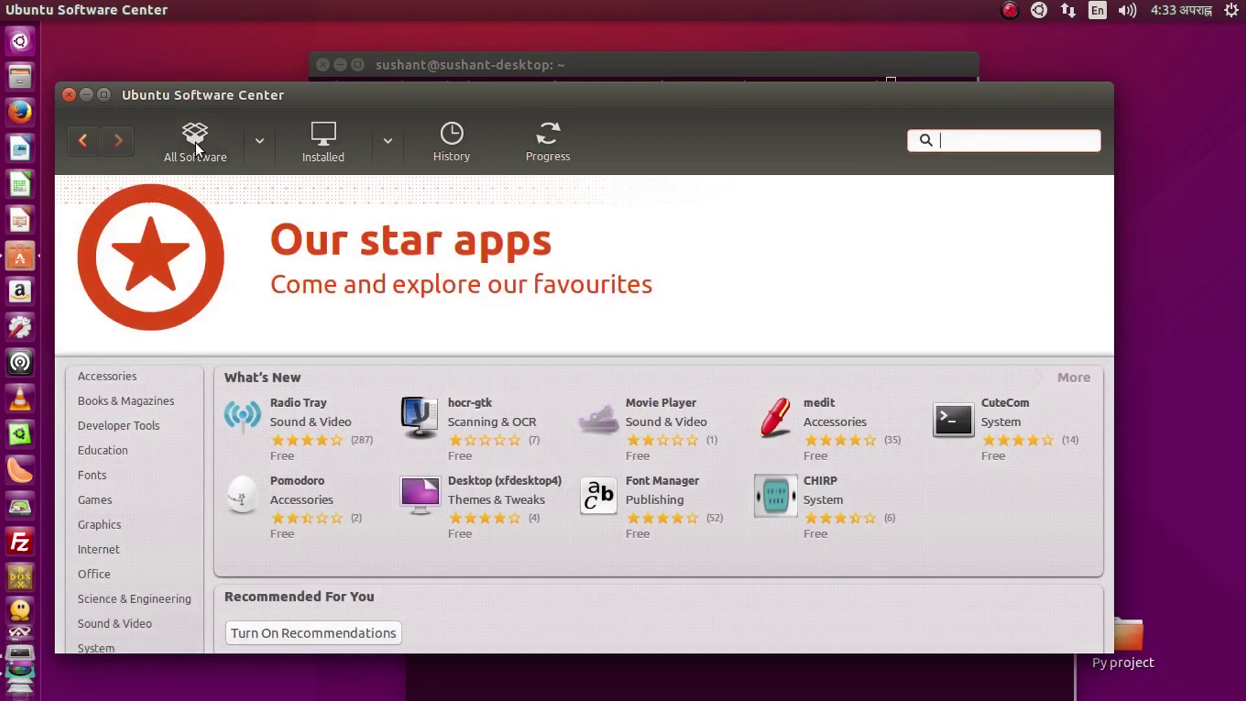
text(o)
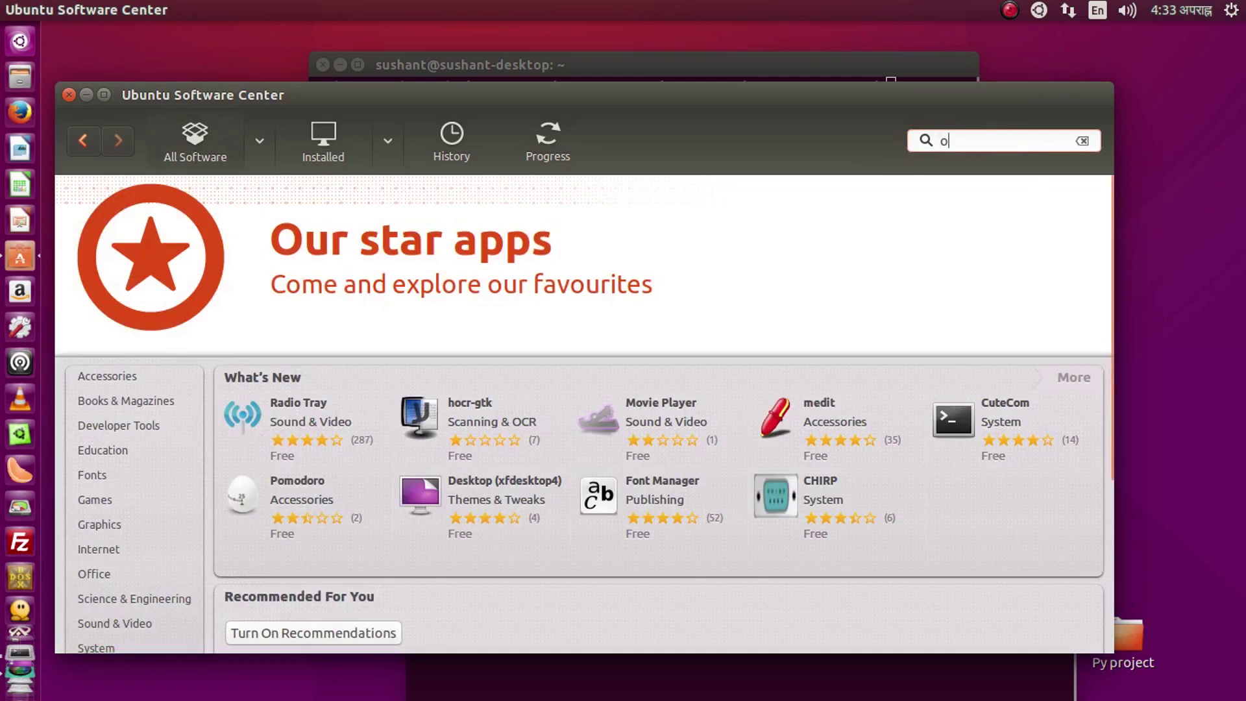
text(penjdk)
click(68, 95)
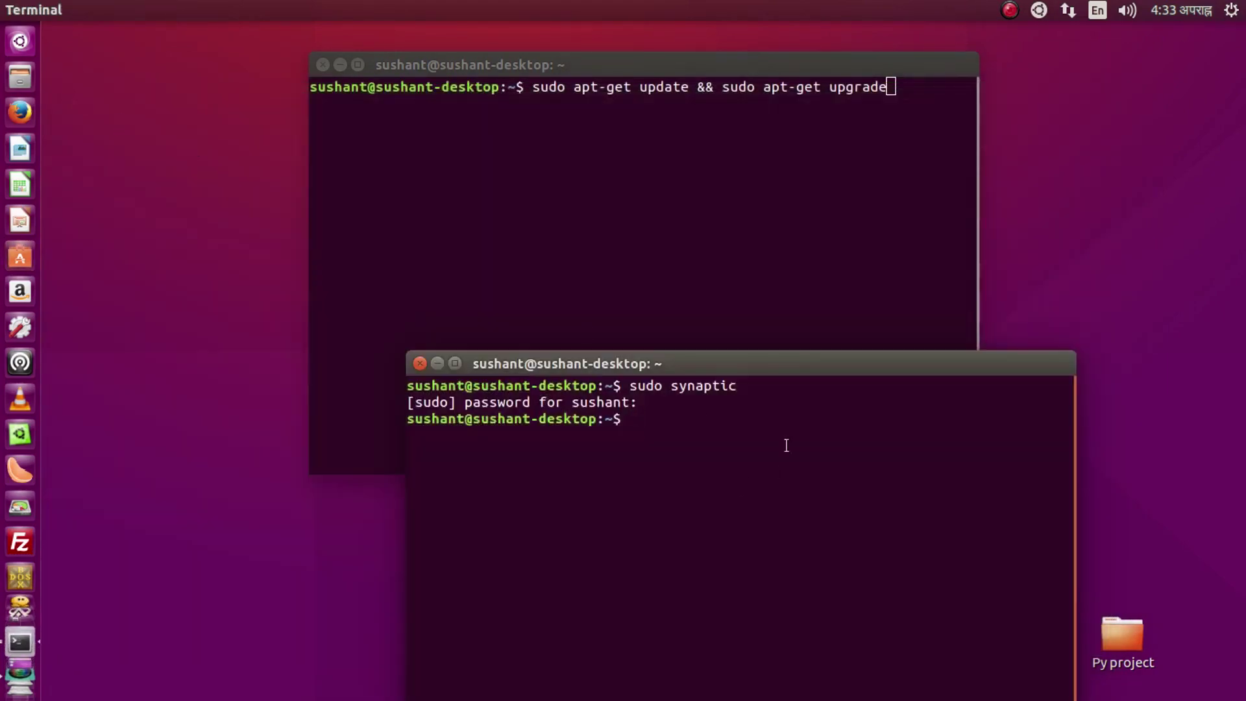
Step: Reposition the Terminal window where synaptic was run, just below the update command, and clear its output
drag(790, 366, 734, 231)
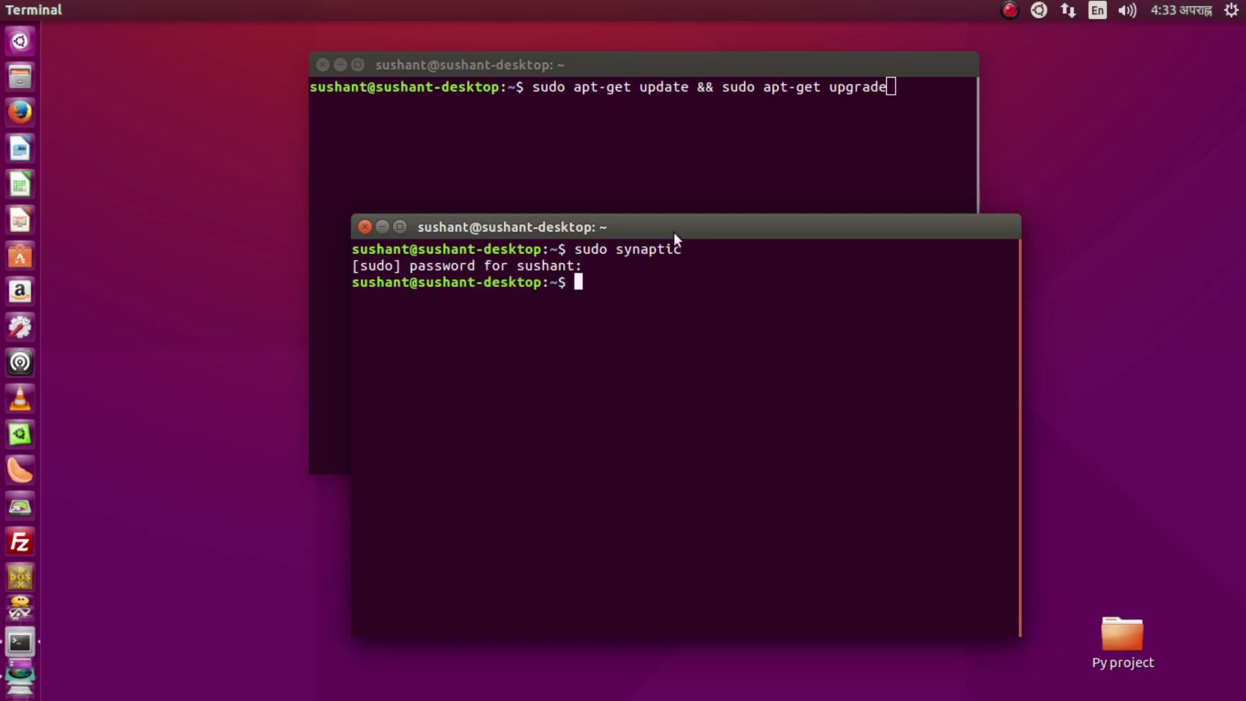
drag(673, 232, 617, 181)
text(clewar)
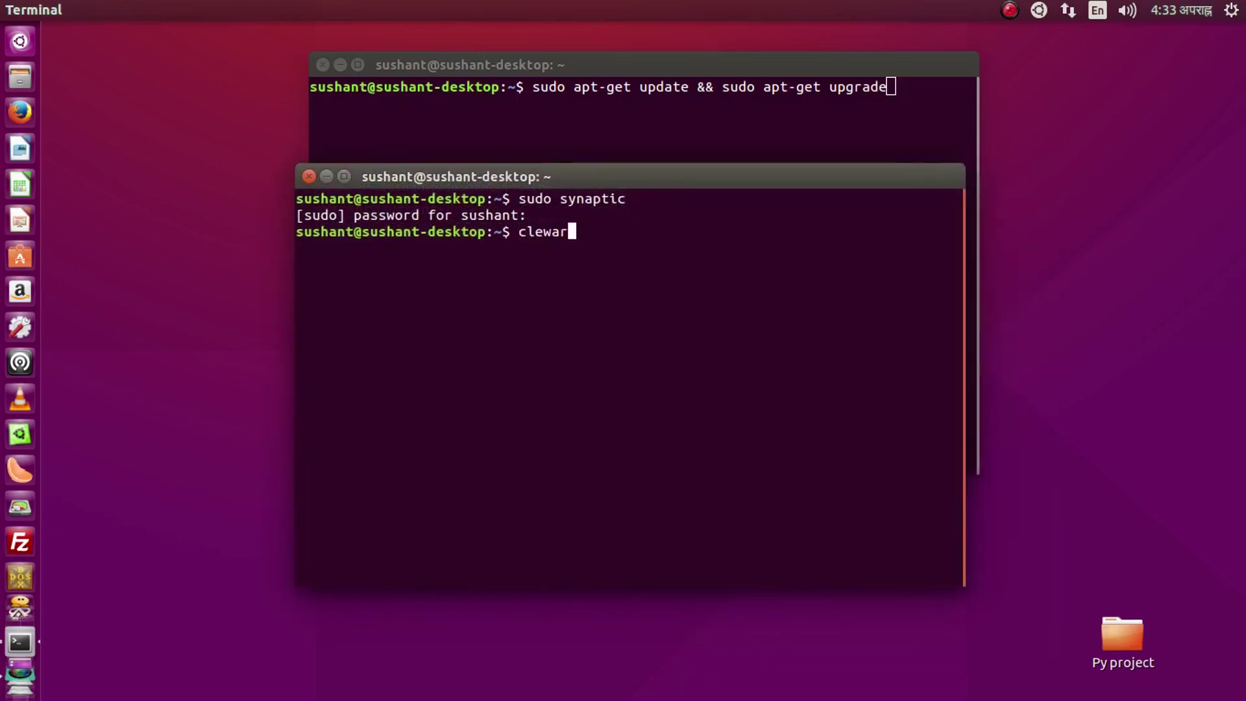
key(BackSpace)
key(BackSpace)
key(BackSpace)
text(ar)
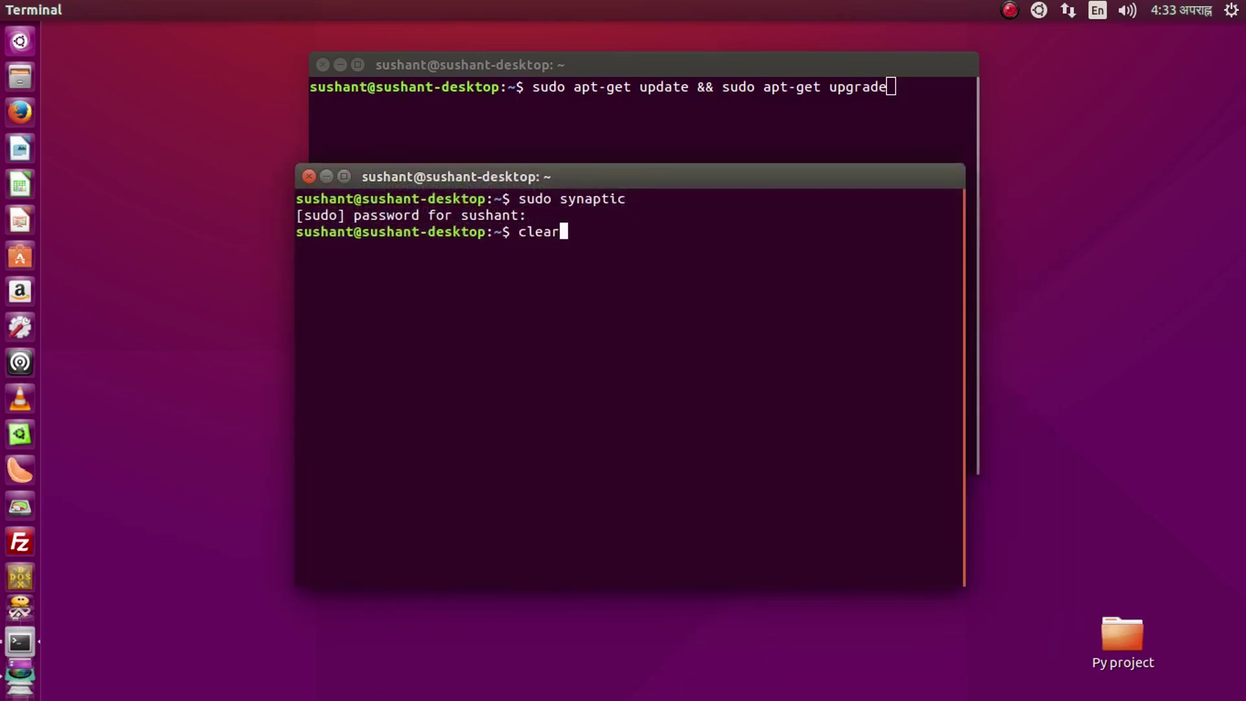
key(Return)
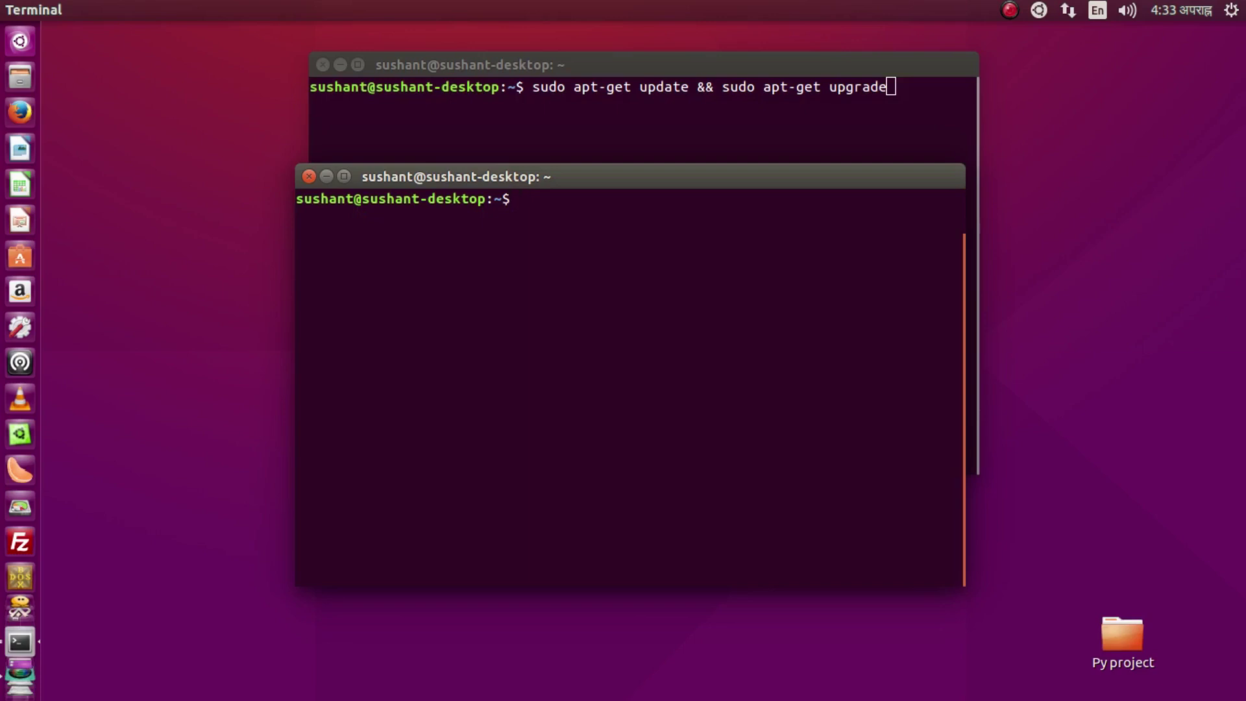
drag(636, 179, 629, 140)
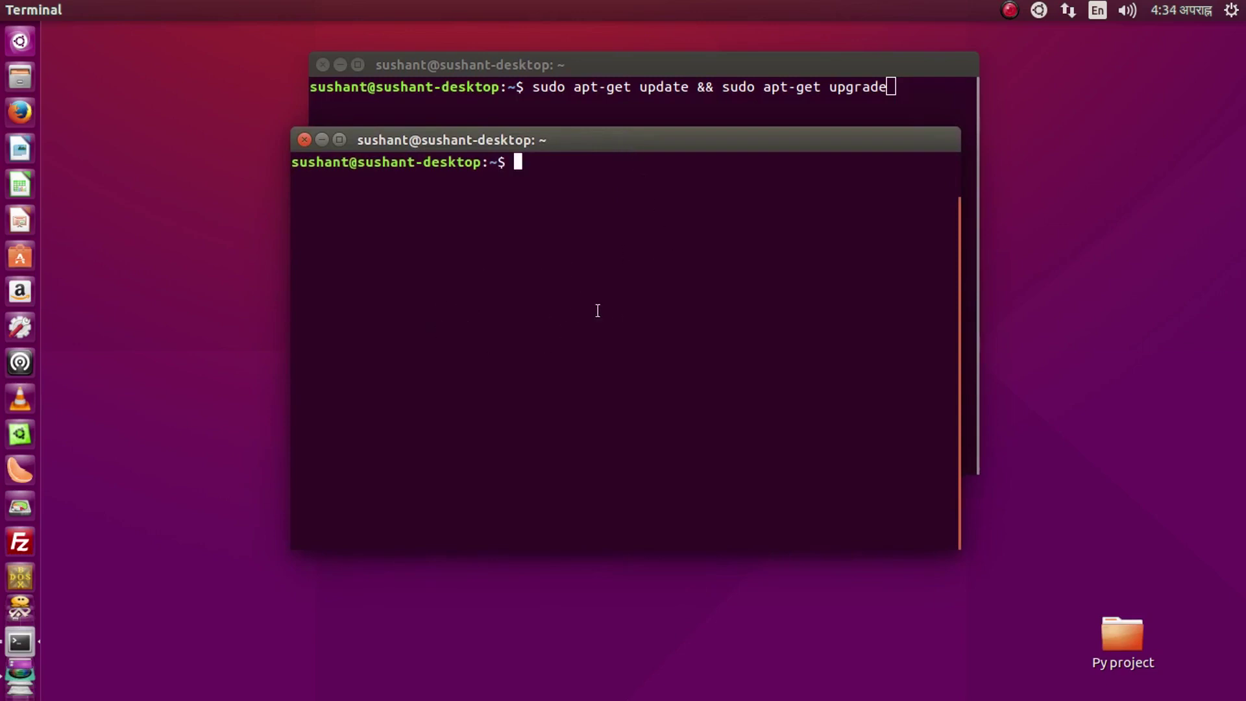
Step: Open System Monitor with the application search "system", examine the CPU, memory, swap and network histories, and close it
click(29, 46)
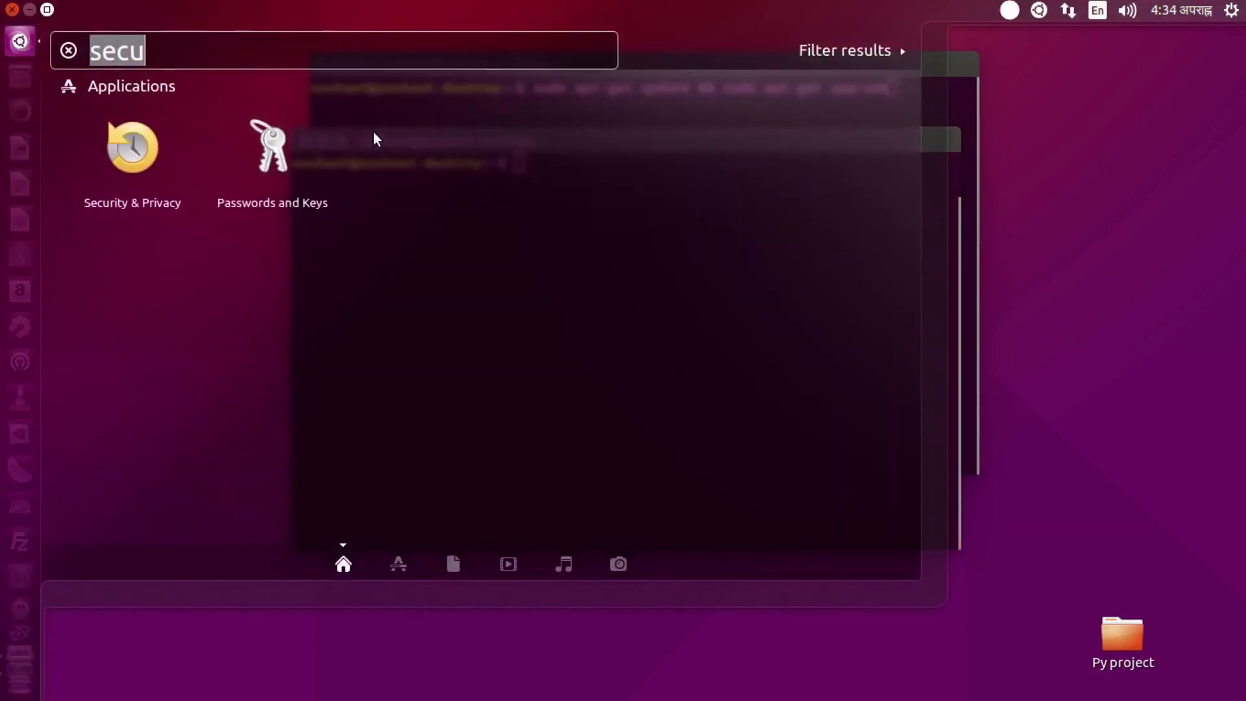
text(system)
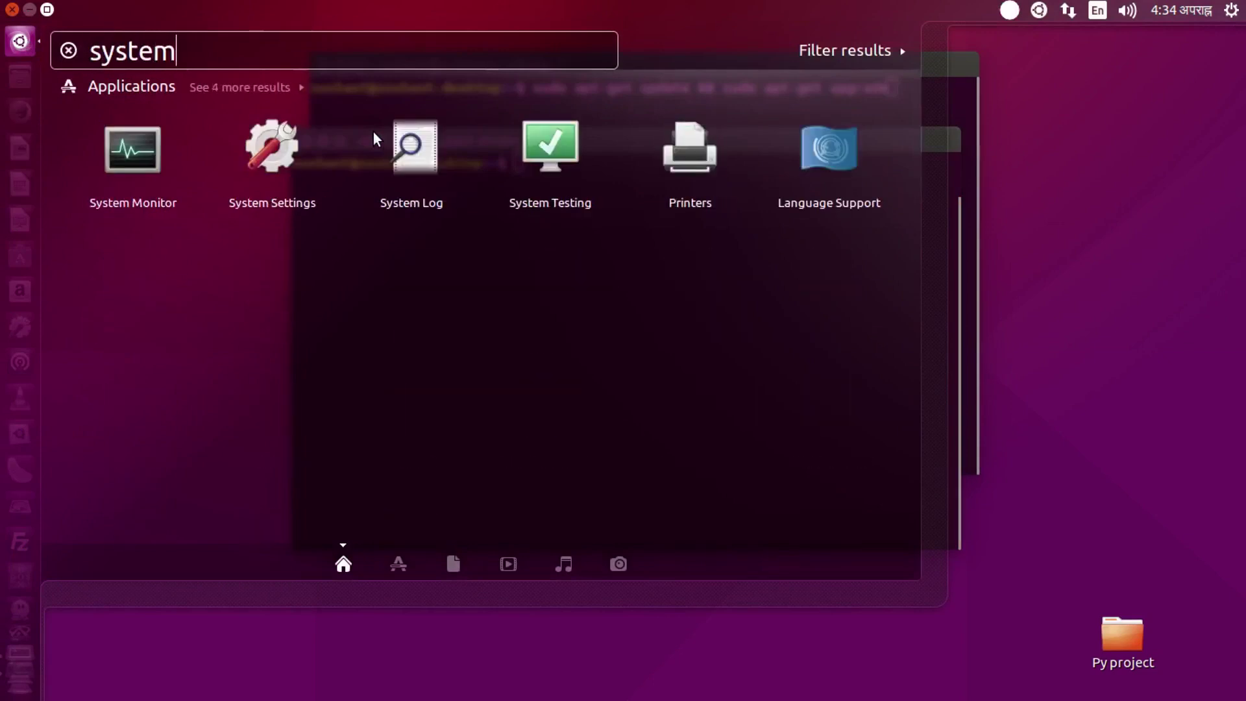
key(Return)
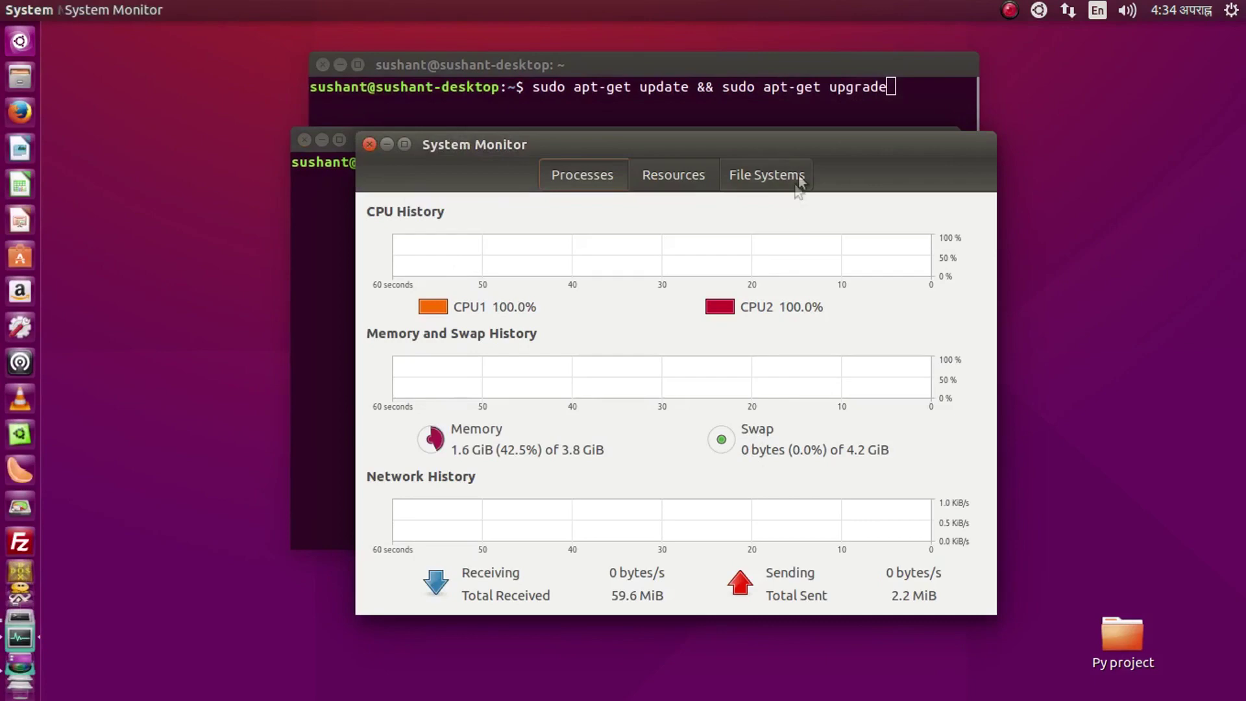
double_click(814, 142)
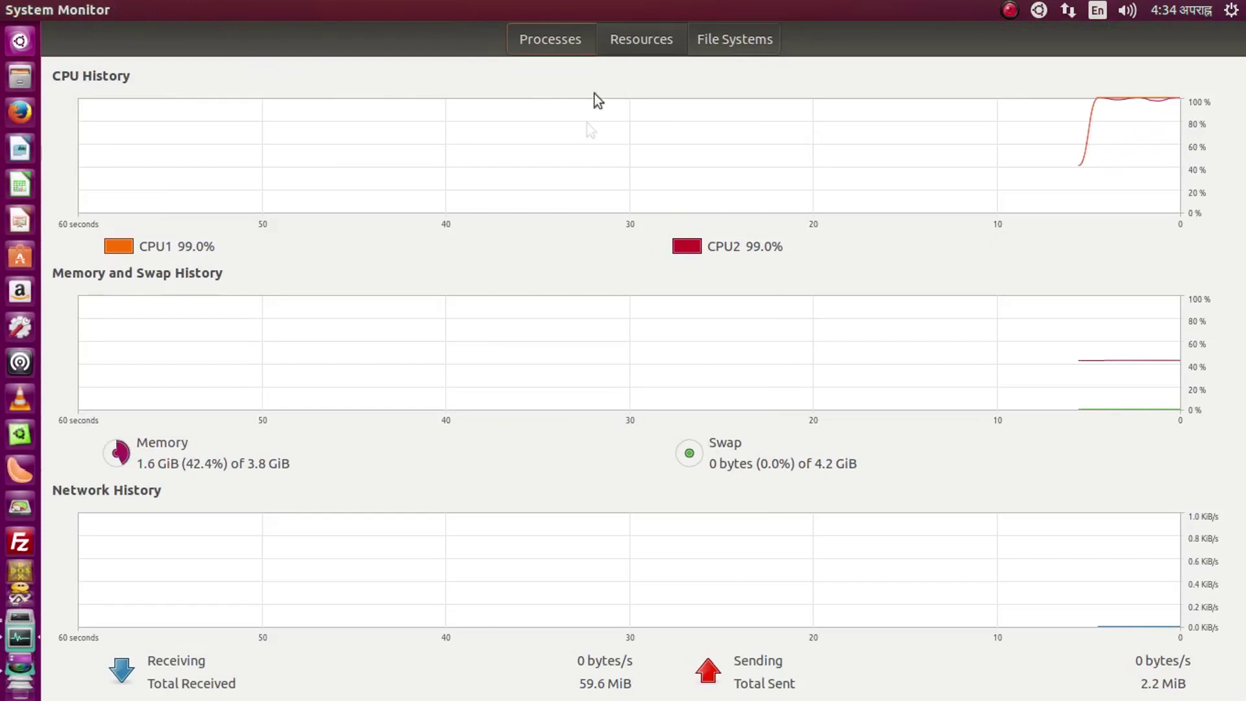
double_click(727, 26)
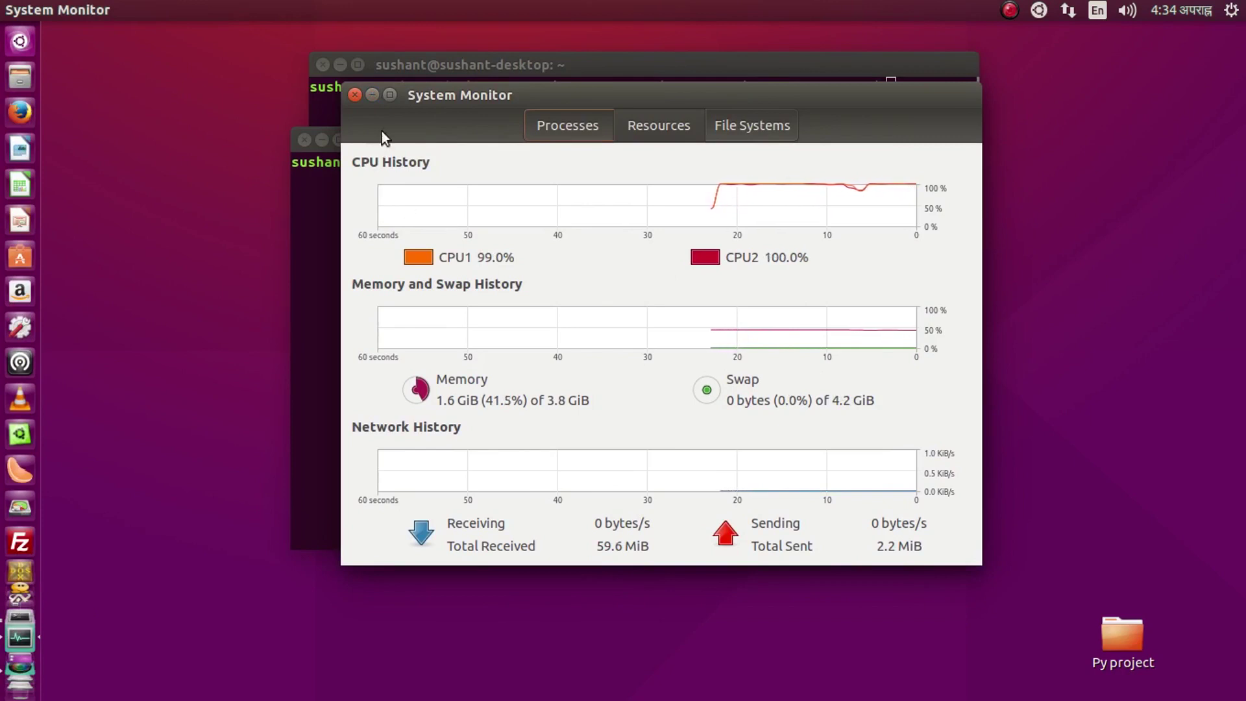
click(355, 96)
Step: Maximize the Terminal window and clear its previous commands and output
mouse_move(515, 141)
mouse_down()
mouse_move(556, 114)
mouse_move(508, 132)
mouse_up()
double_click(508, 132)
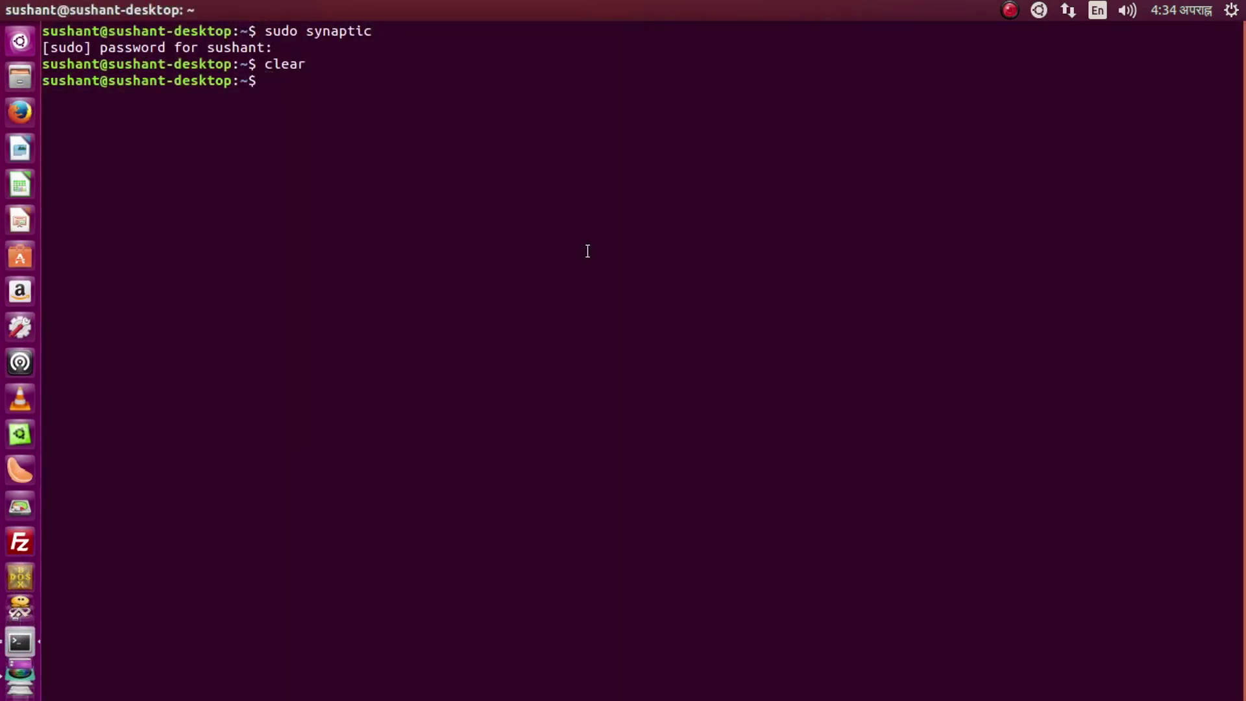
text(lear)
key(Return)
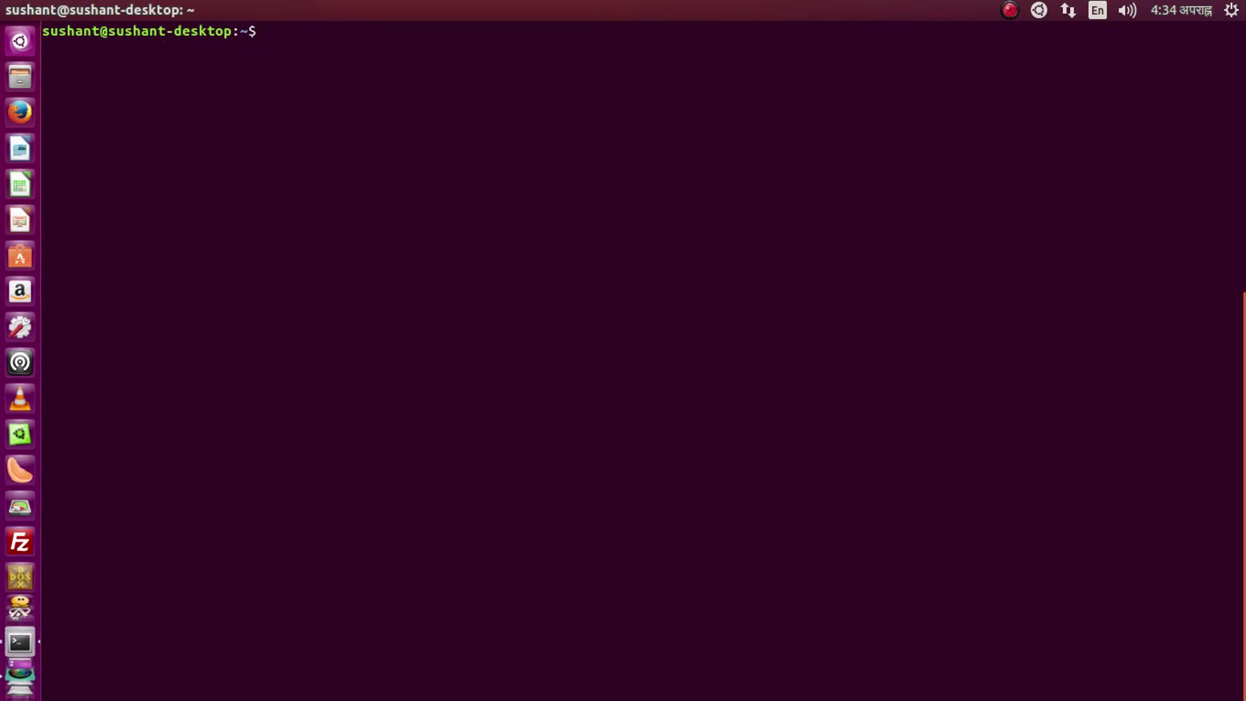
Step: Print the kernel's swappiness value with cat /proc/sys/vm/swappiness and inspect the output
text(cat /proc/sy)
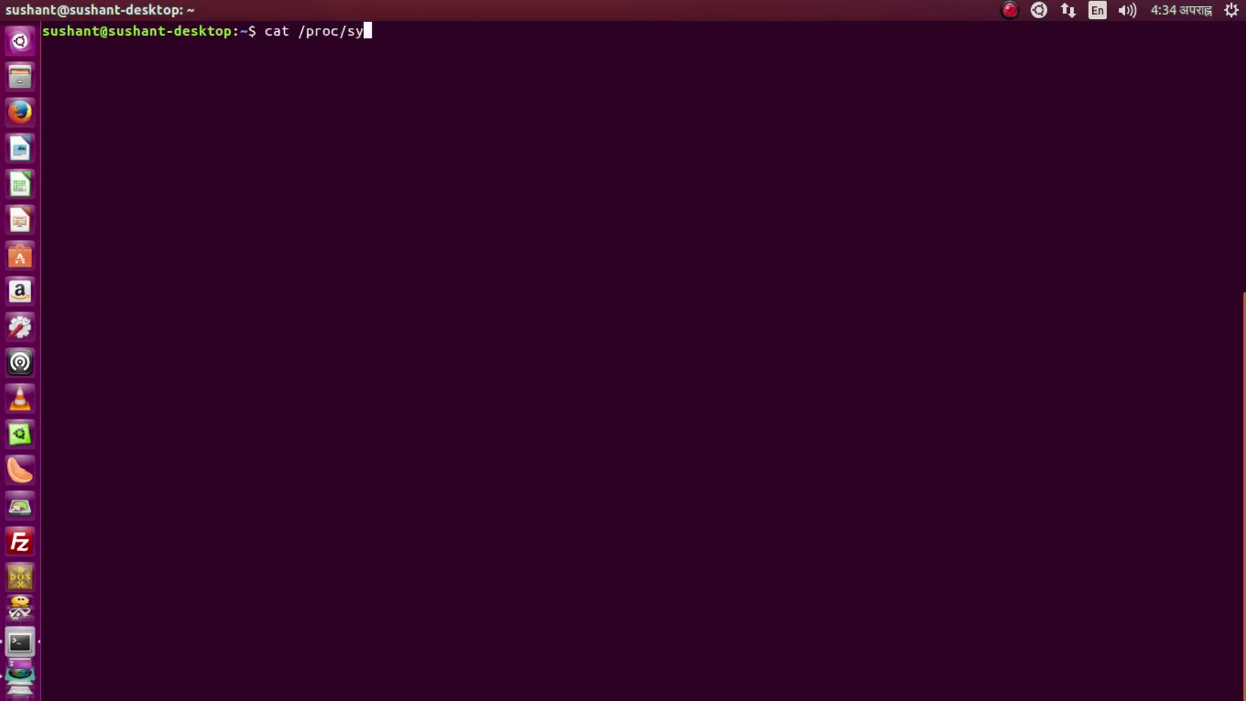
text(s/vm/swa)
key(Tab)
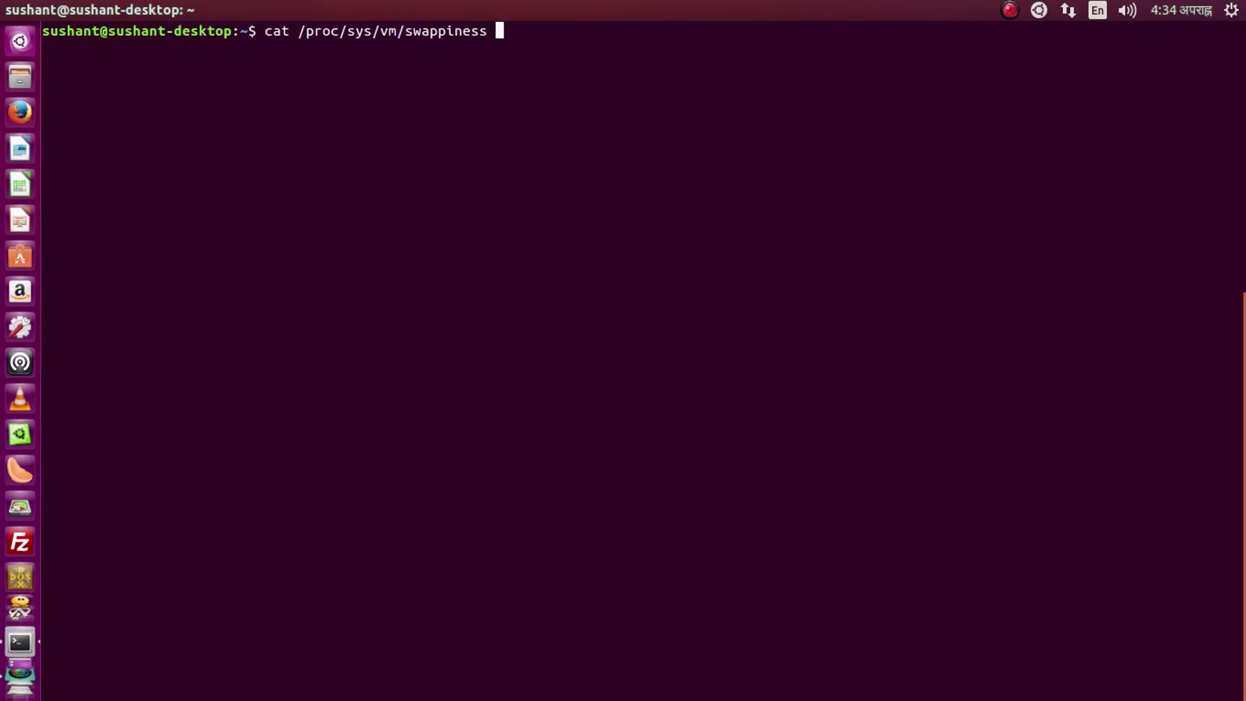
key(Return)
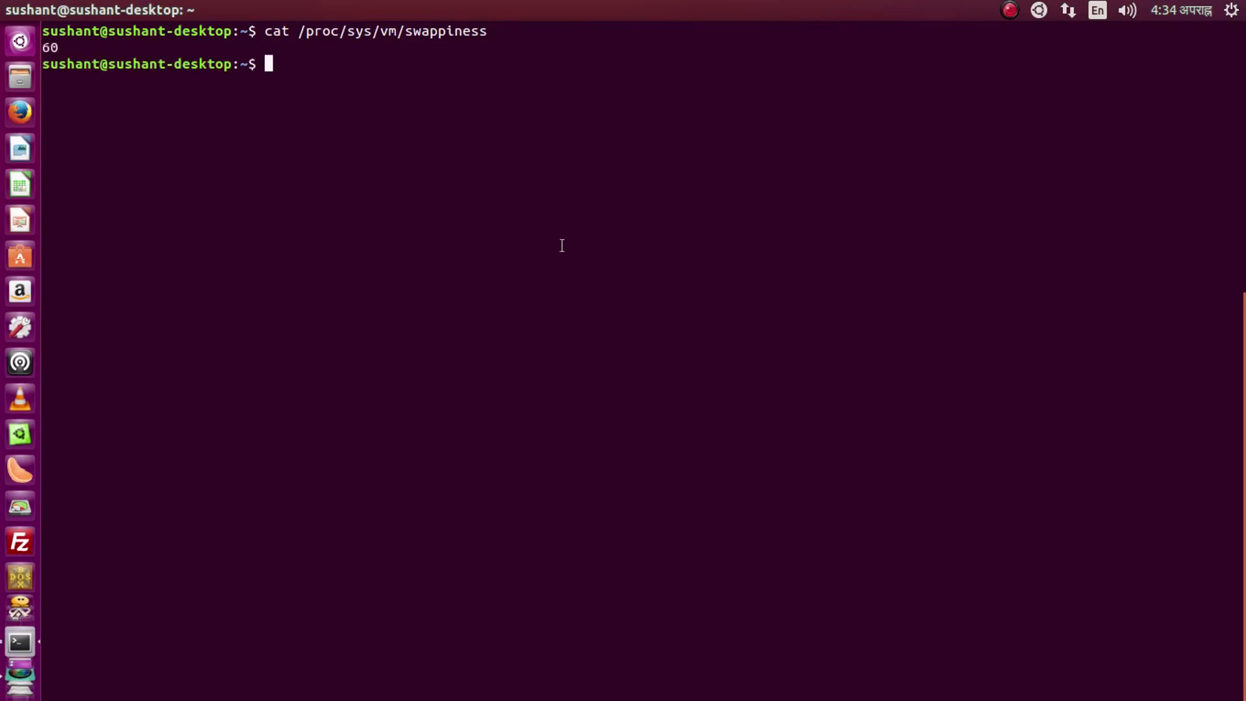
triple_click(34, 50)
triple_click(41, 44)
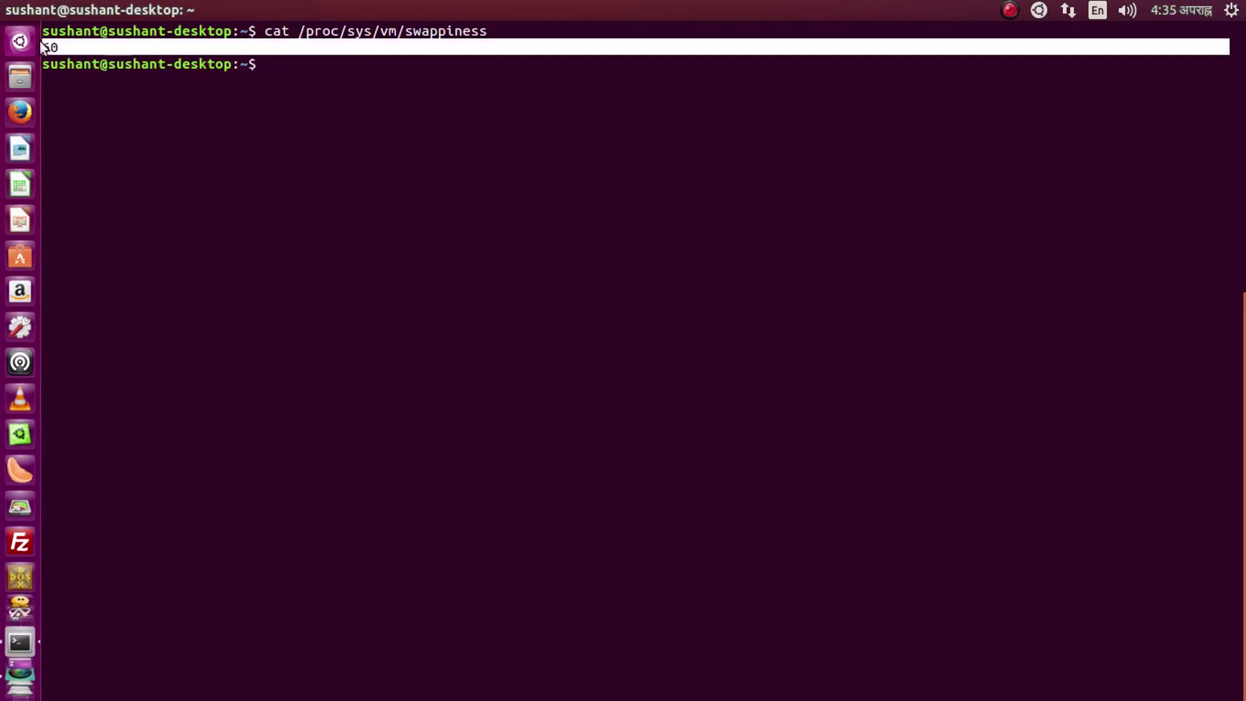
triple_click(81, 46)
click(306, 57)
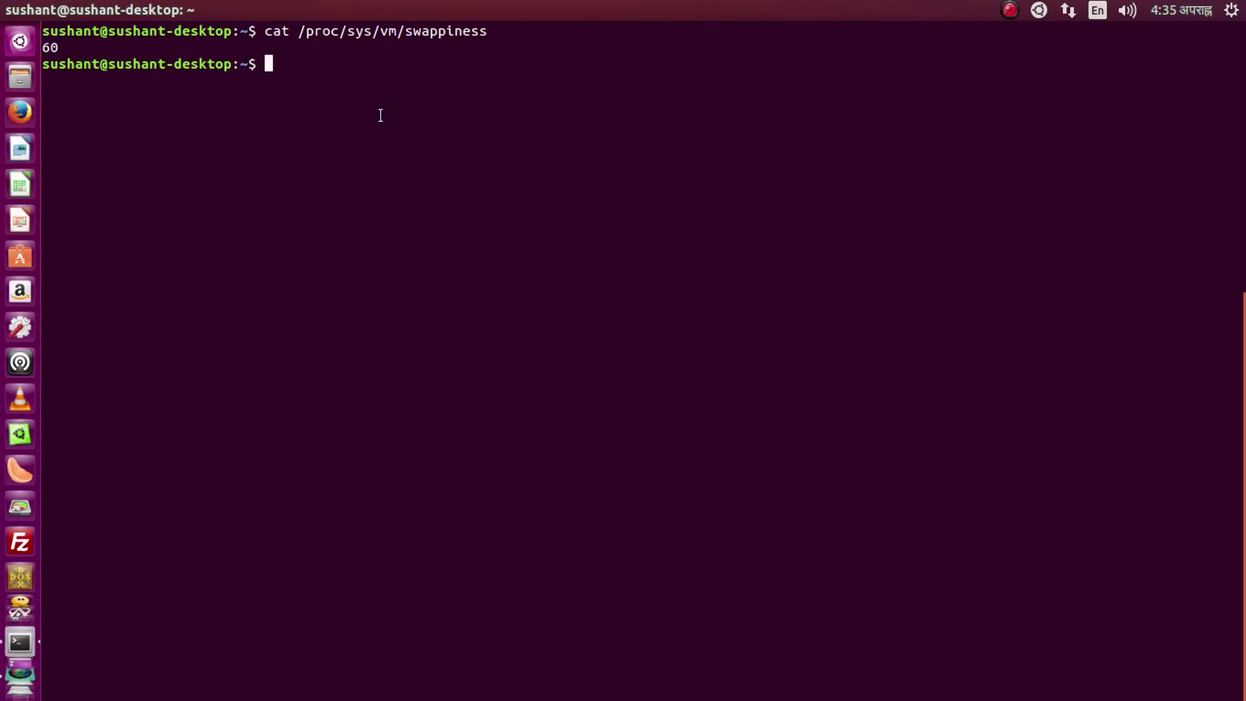
text(sudo gedit /etc/sys)
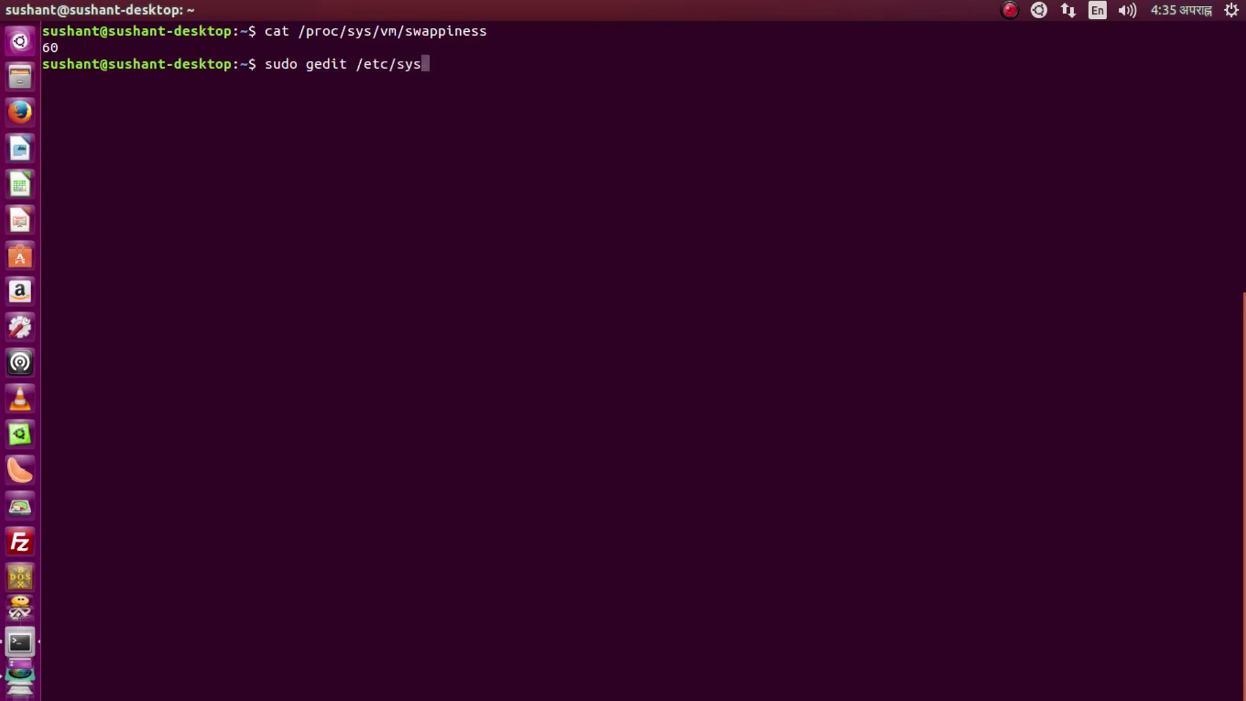
text(tctl.conf)
key(Return)
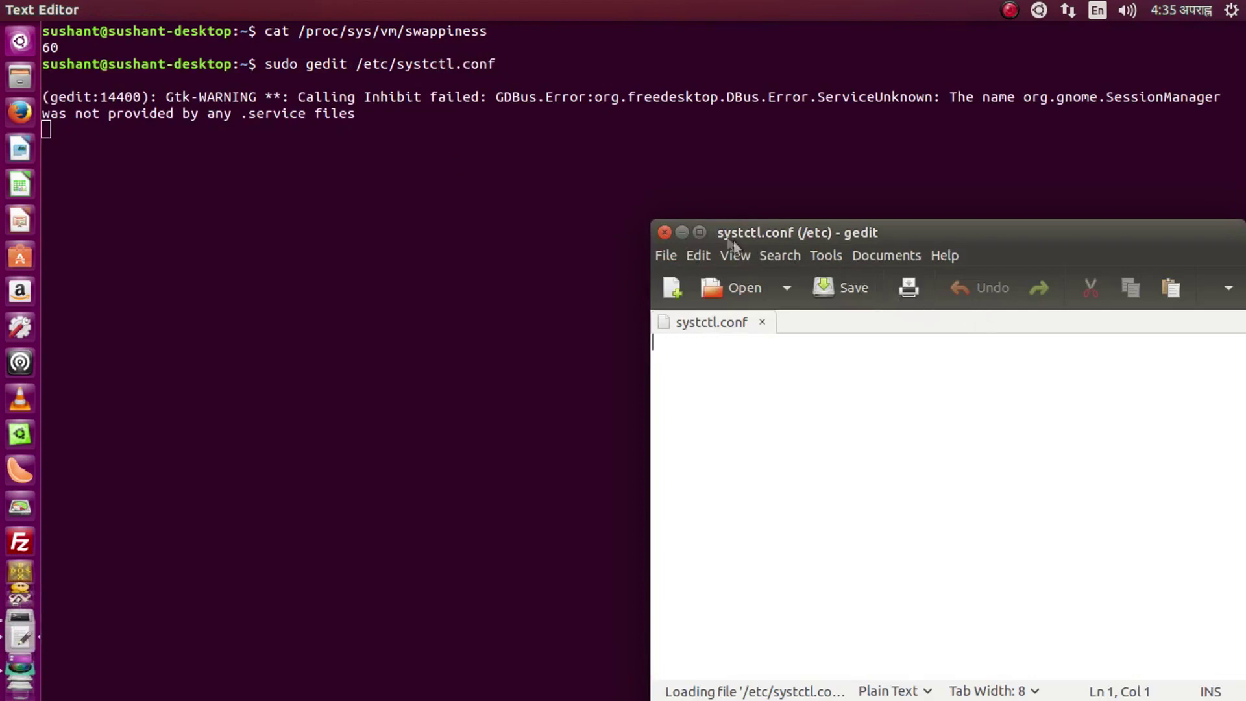
click(663, 232)
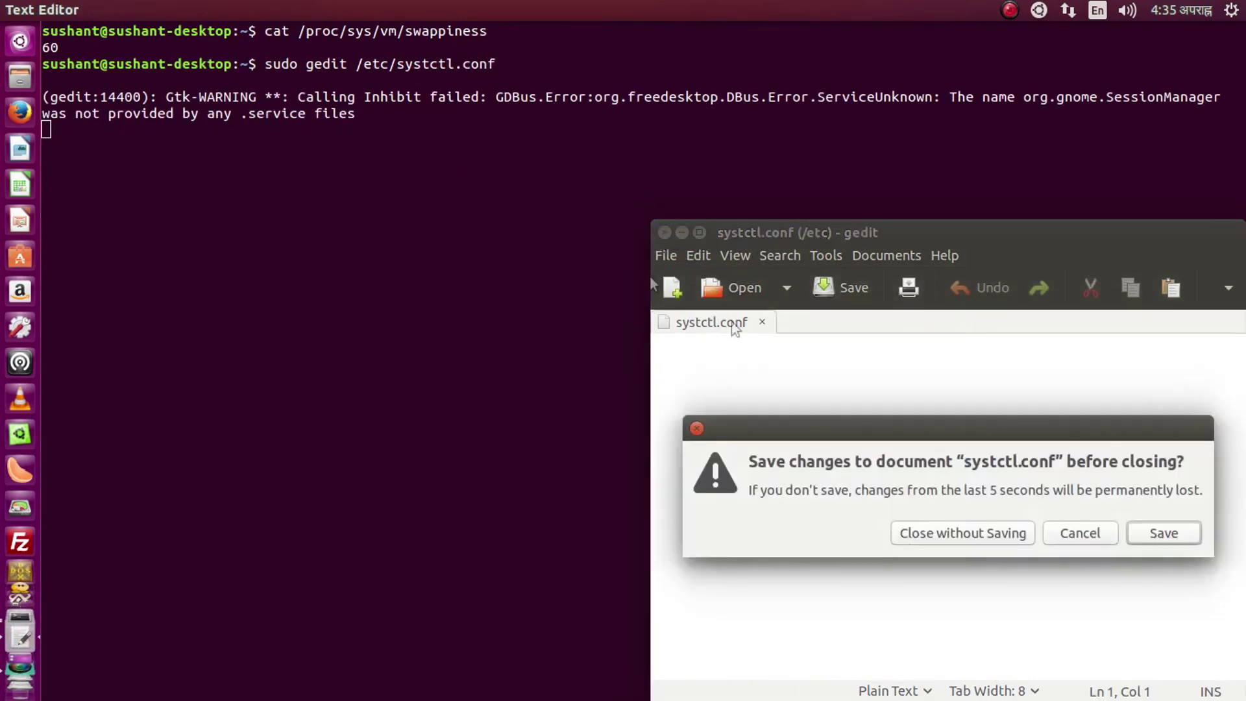
click(967, 533)
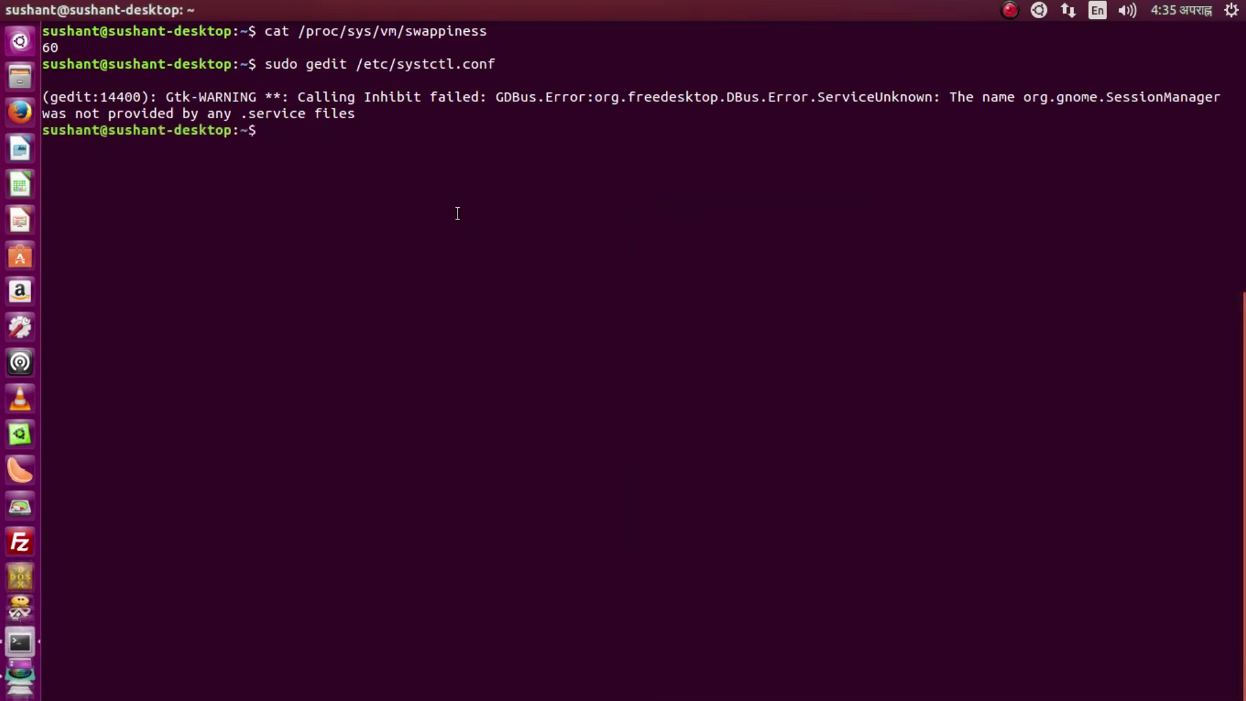
Step: Correct the previous command to sudo gedit /etc/sysctl.conf, run it and maximize the editor window
key(Up)
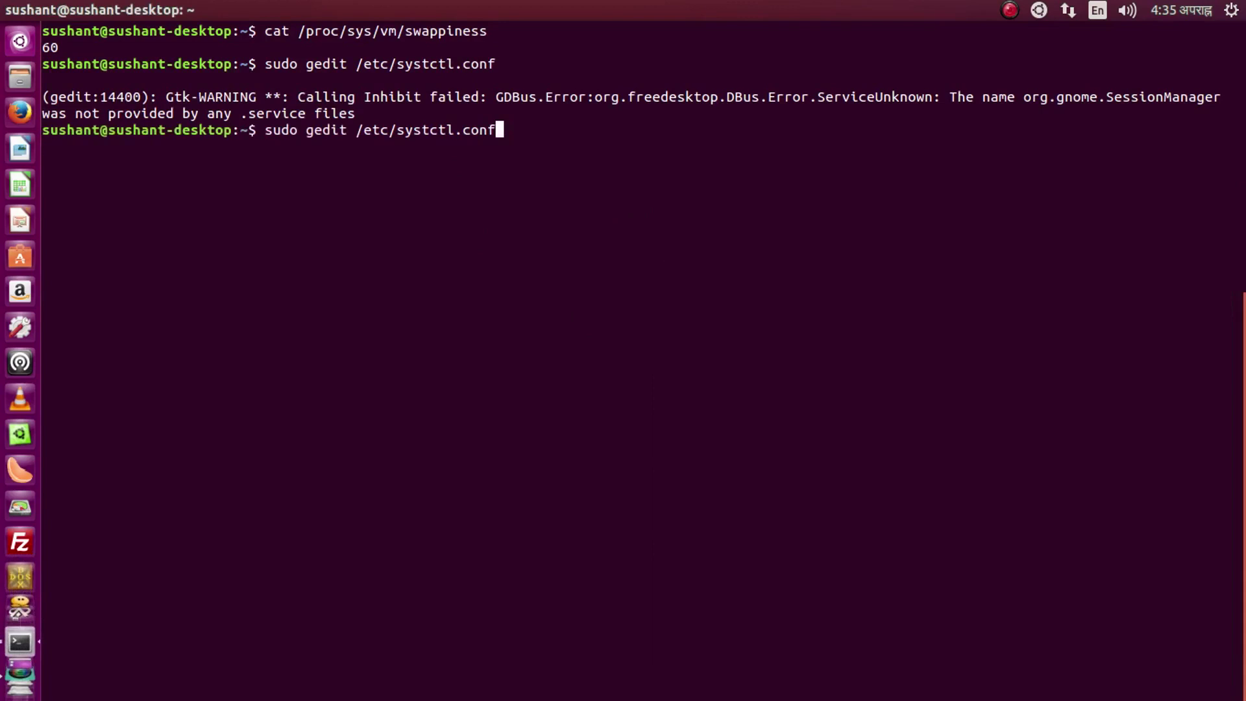
key(Left)
key(Left)
key(Left)
key(Left)
key(Left)
key(Left)
key(Left)
key(Left)
key(BackSpace)
key(Right)
key(Right)
key(Return)
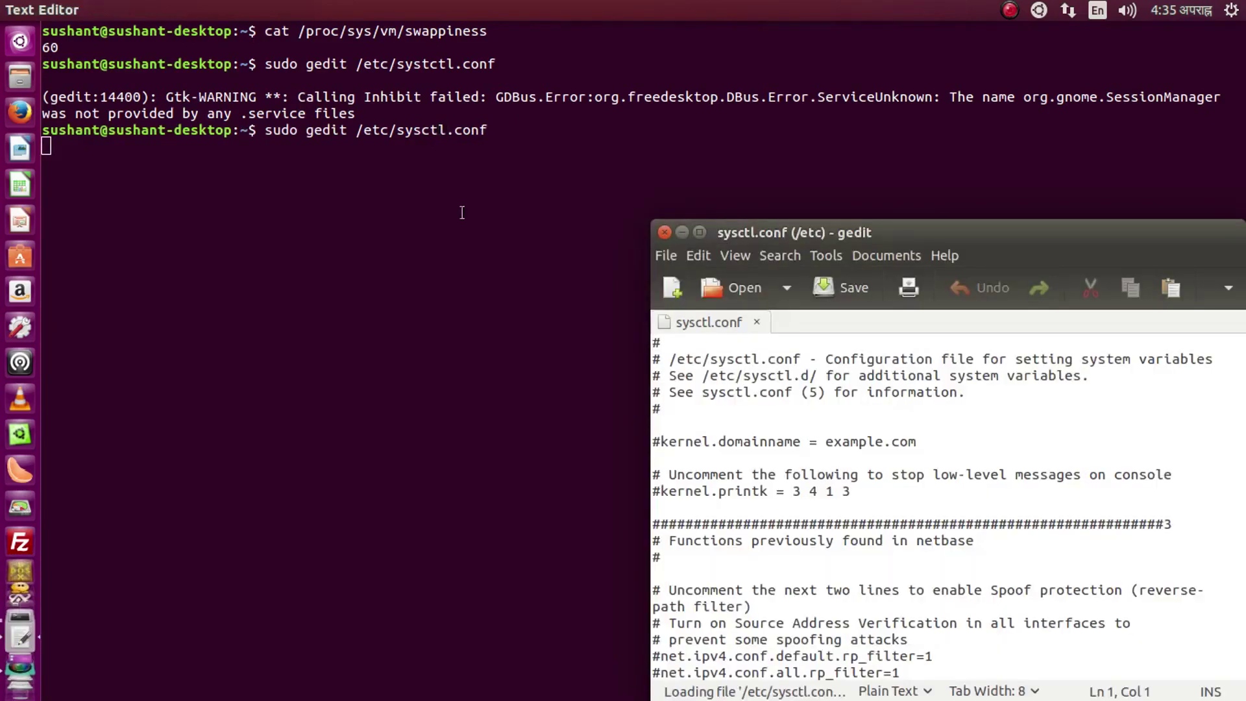
double_click(912, 232)
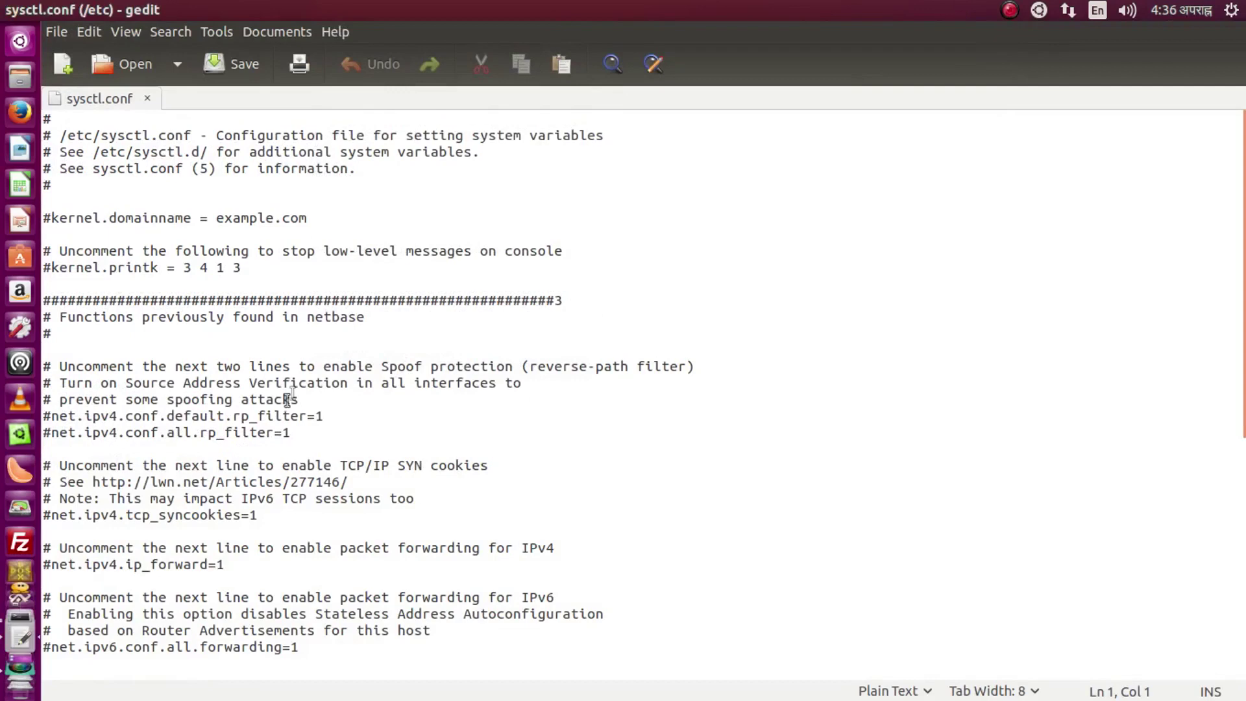
Step: Append the comment "#decrease swap" after two blank lines at the end of sysctl.conf
scroll(295, 409, down, 4)
scroll(295, 413, down, 4)
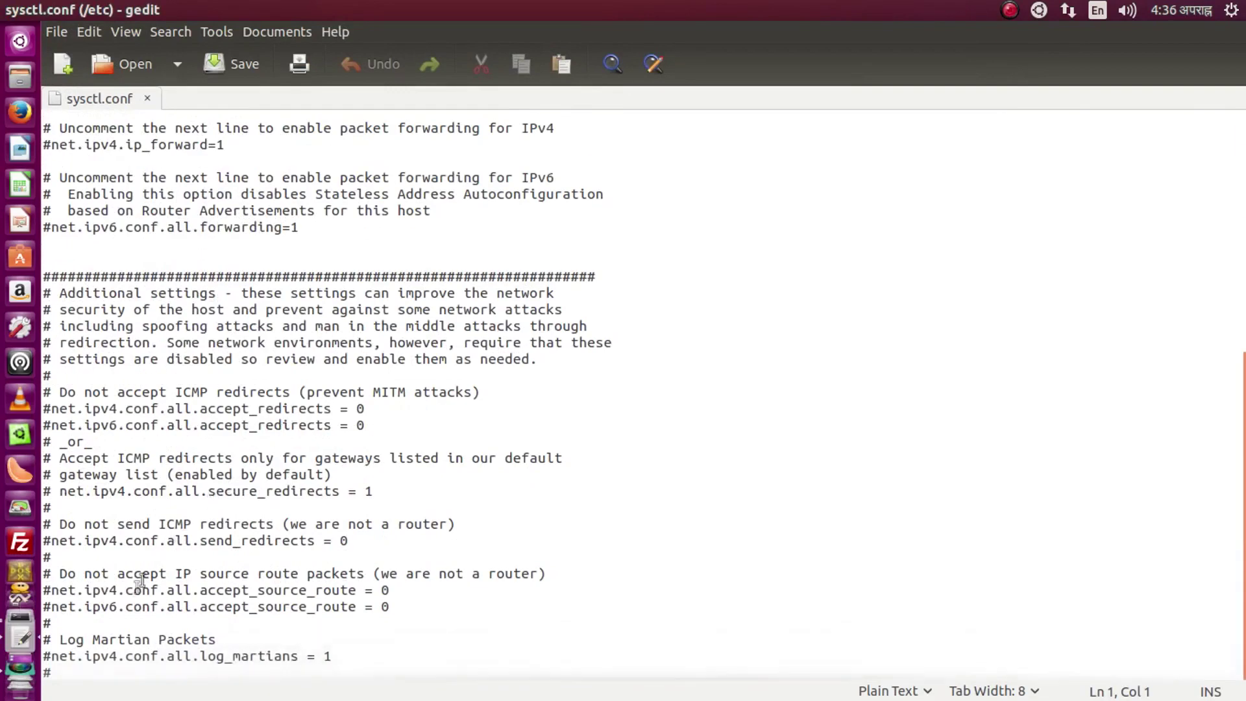
click(89, 675)
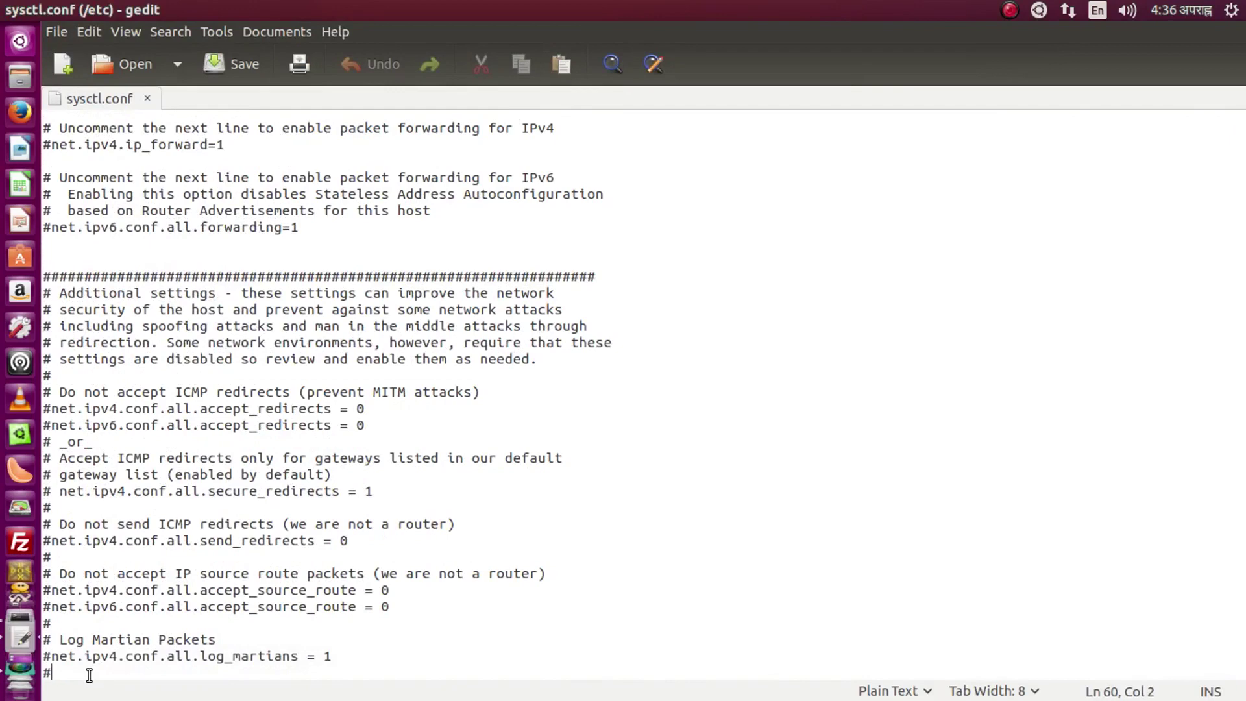
key(Return)
key(Return)
key(Return)
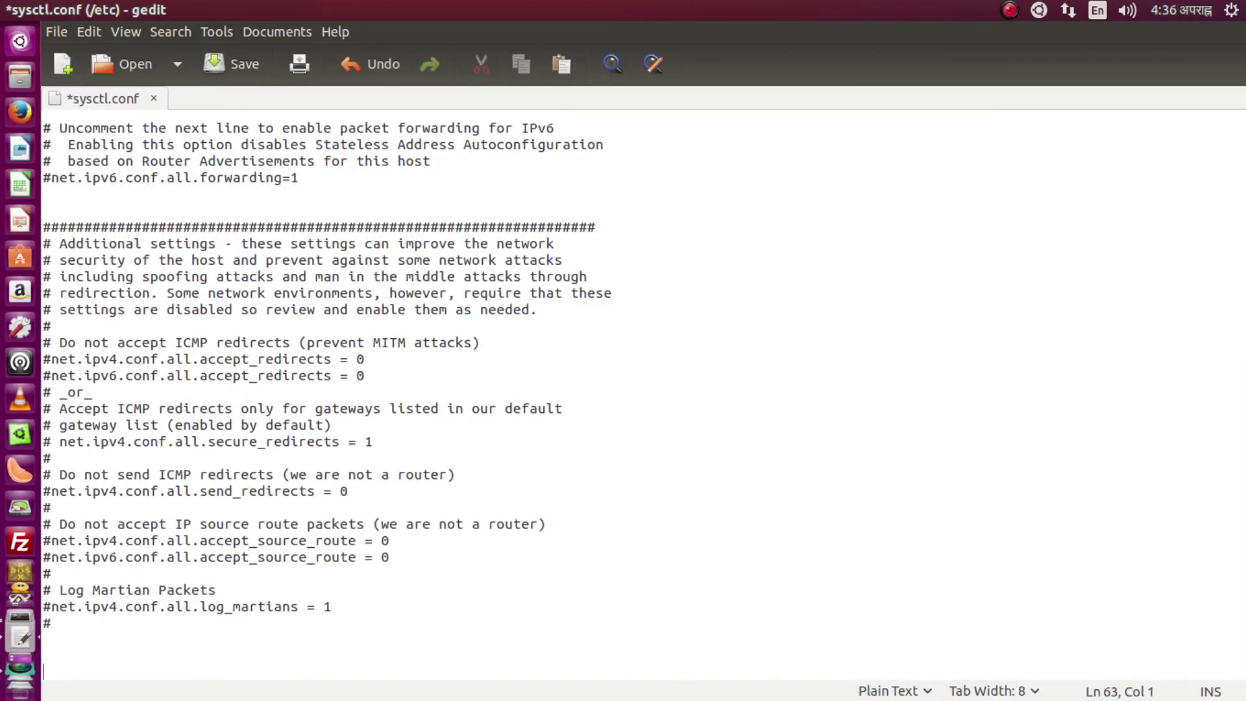
text(#decrease)
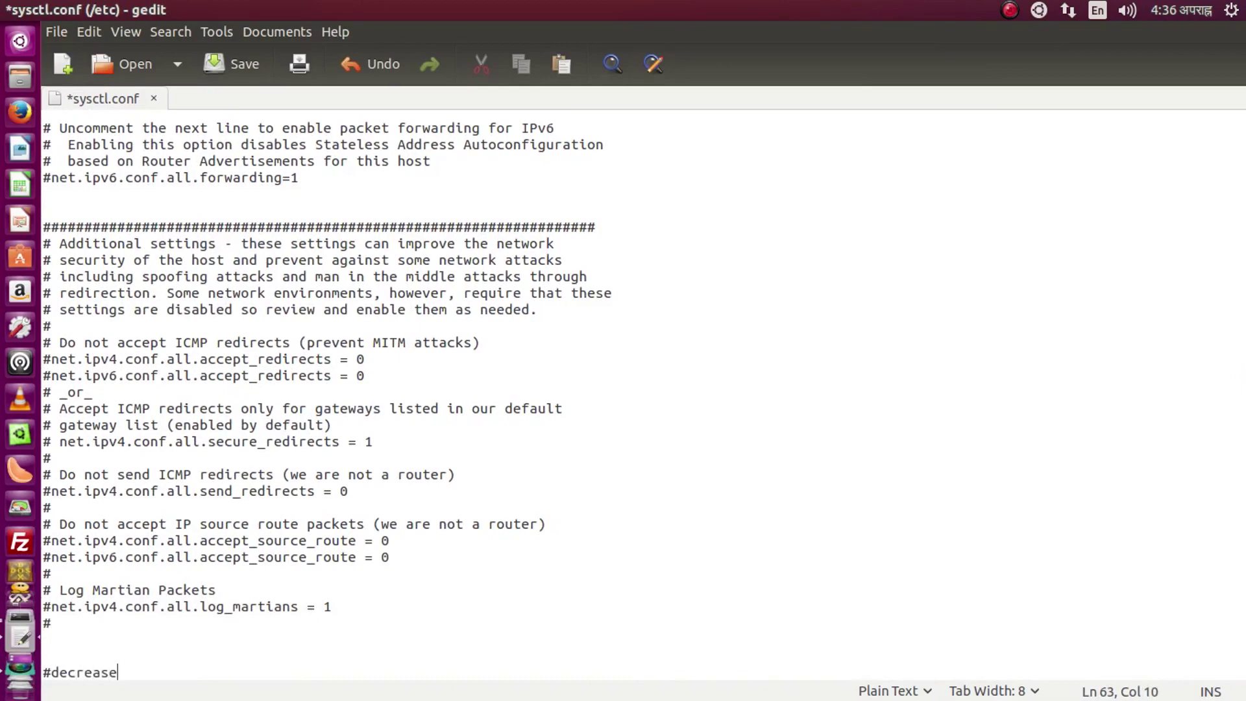
text( swap)
key(Return)
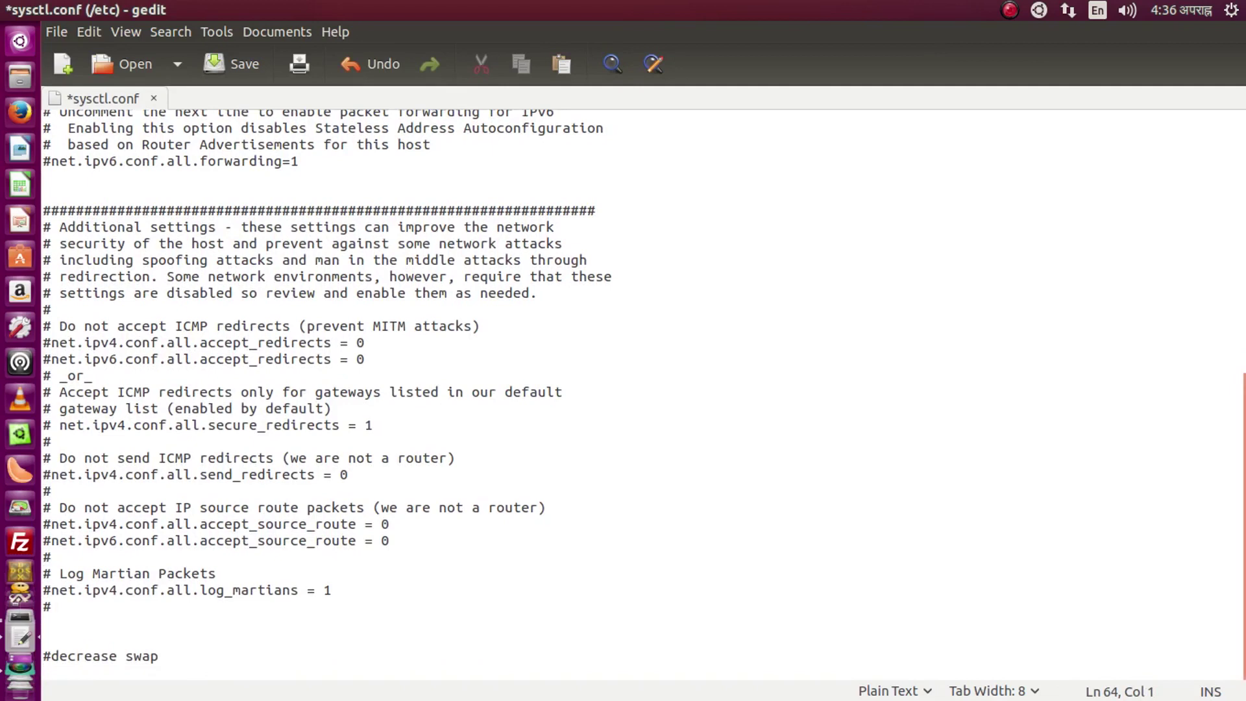
Step: Add the setting vm.swappiness=10 below the "#decrease swap" comment, then save sysctl.conf and close the editor
text(vm)
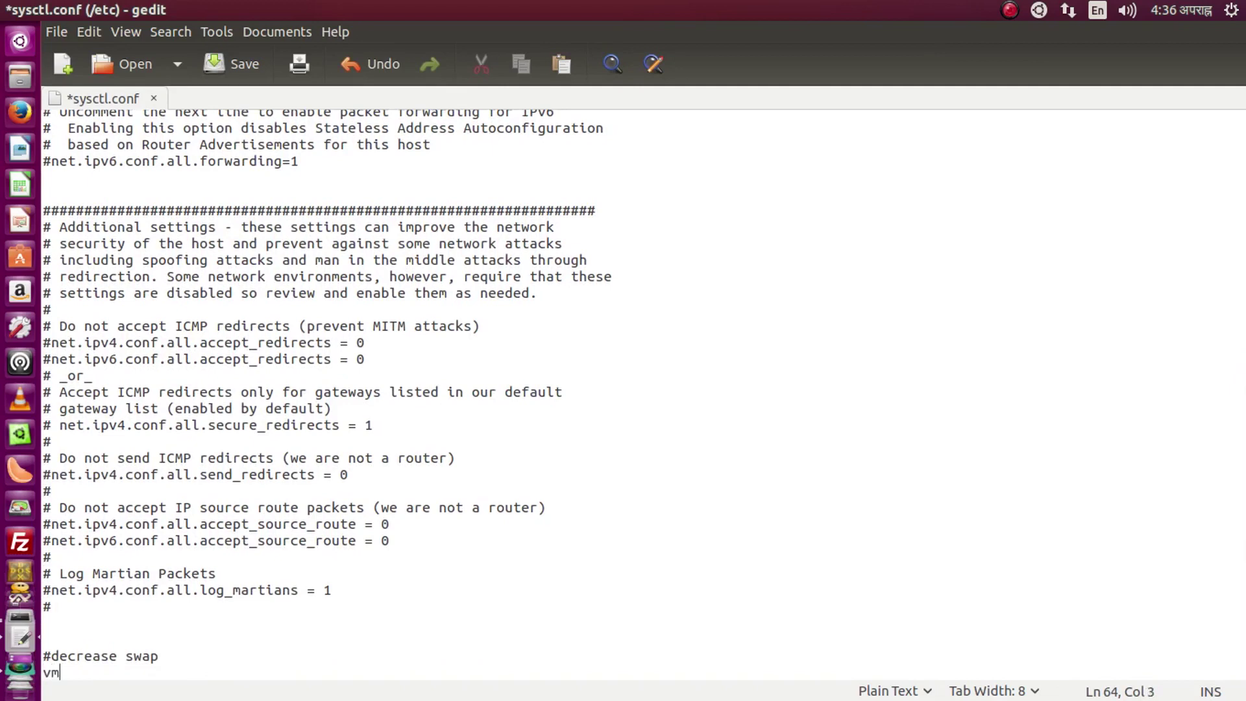
text(.swappine)
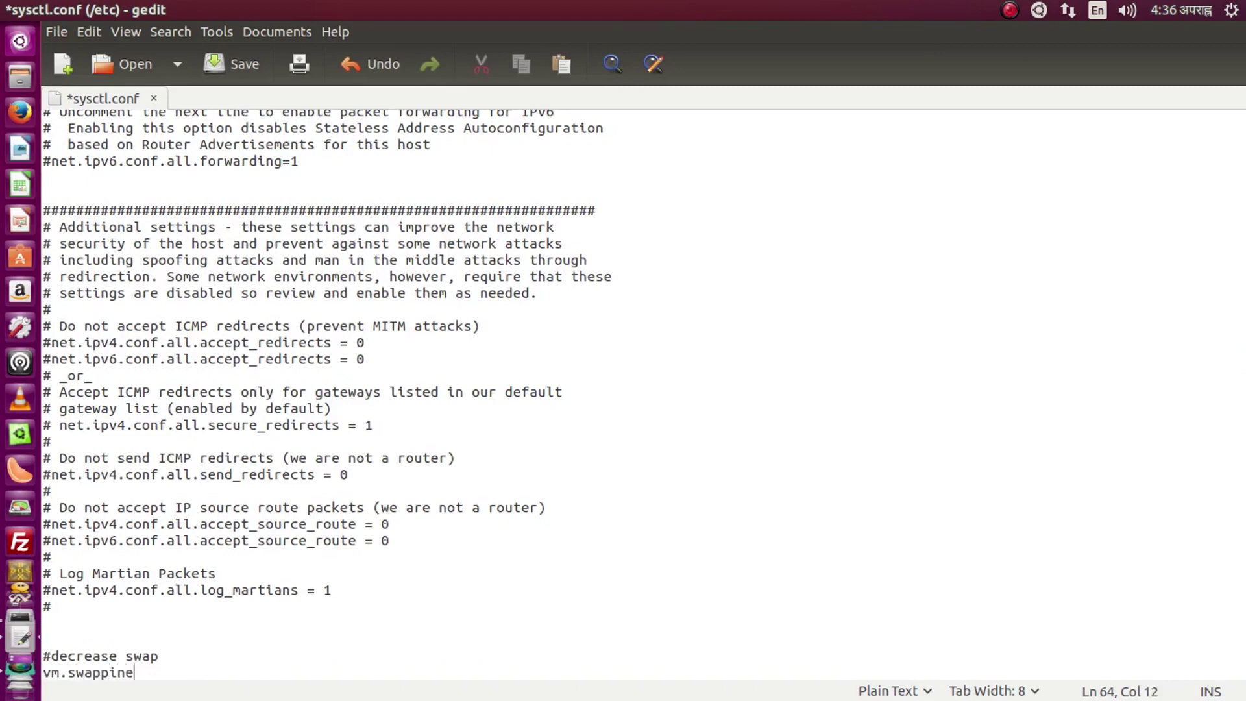
text(ss=10)
click(215, 67)
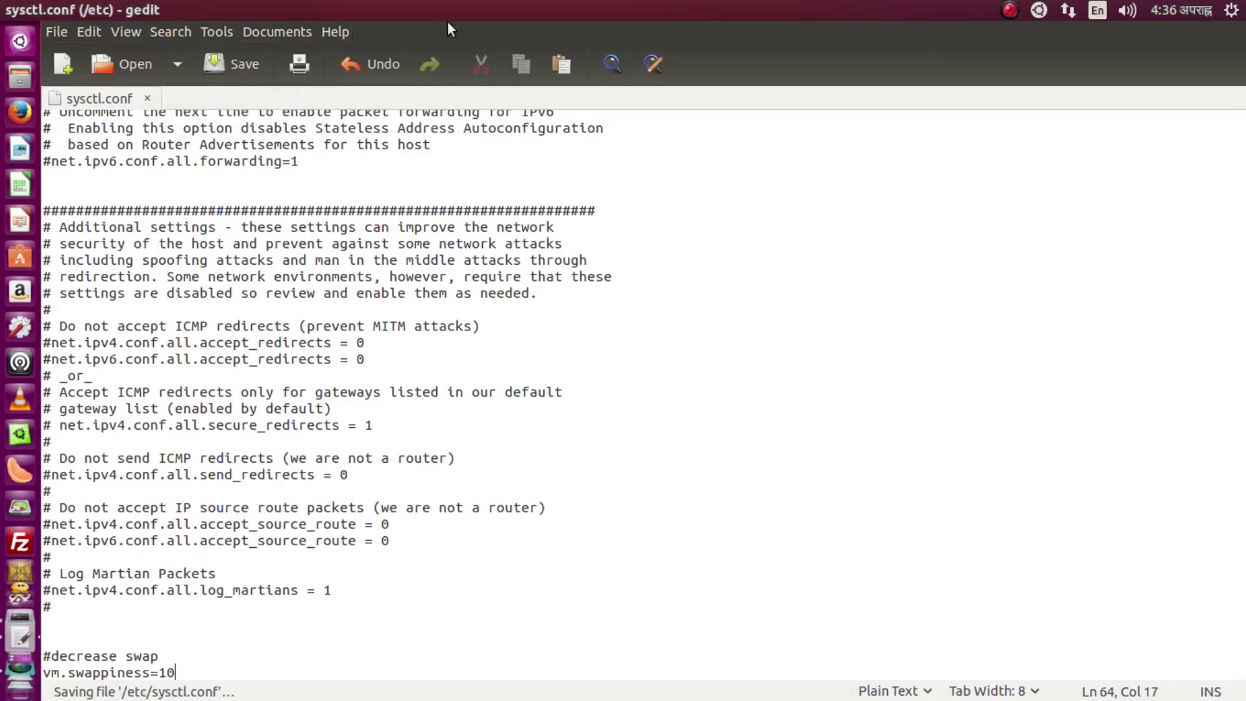
double_click(515, 11)
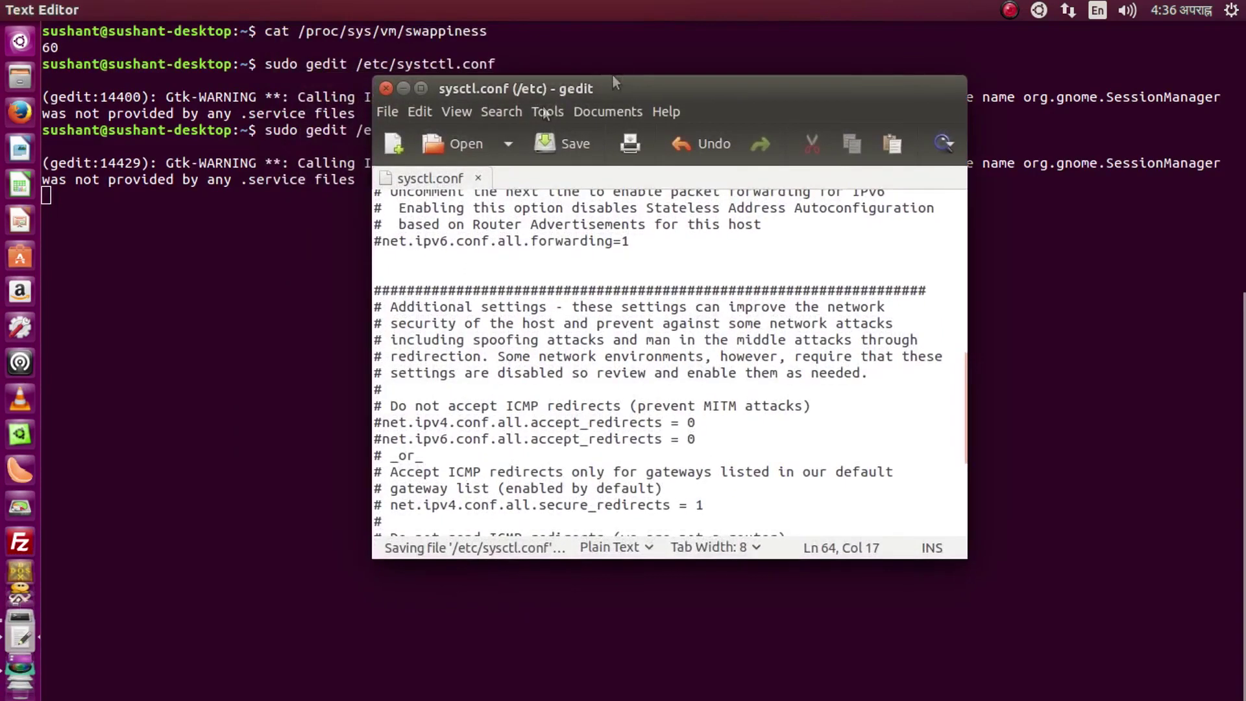
click(387, 87)
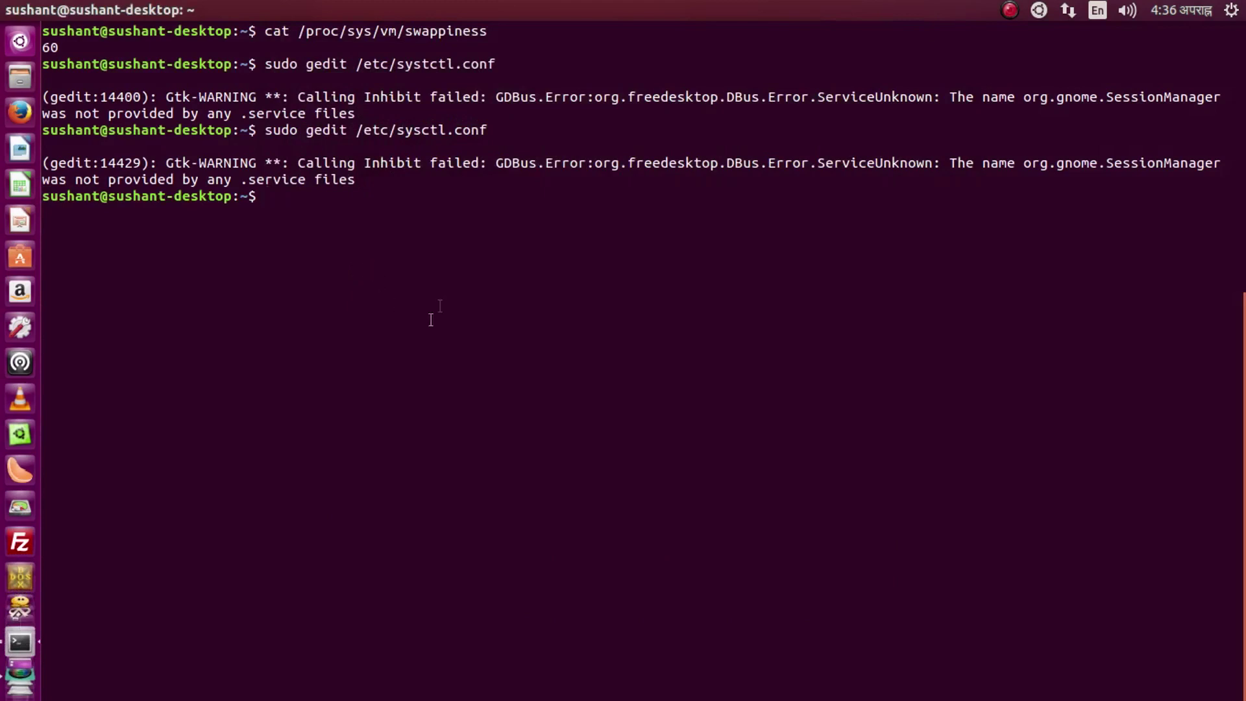
Step: Rerun cat /proc/sys/vm/swappiness and inspect the value after the configuration edit
drag(266, 31, 487, 31)
click(350, 204)
key(Up)
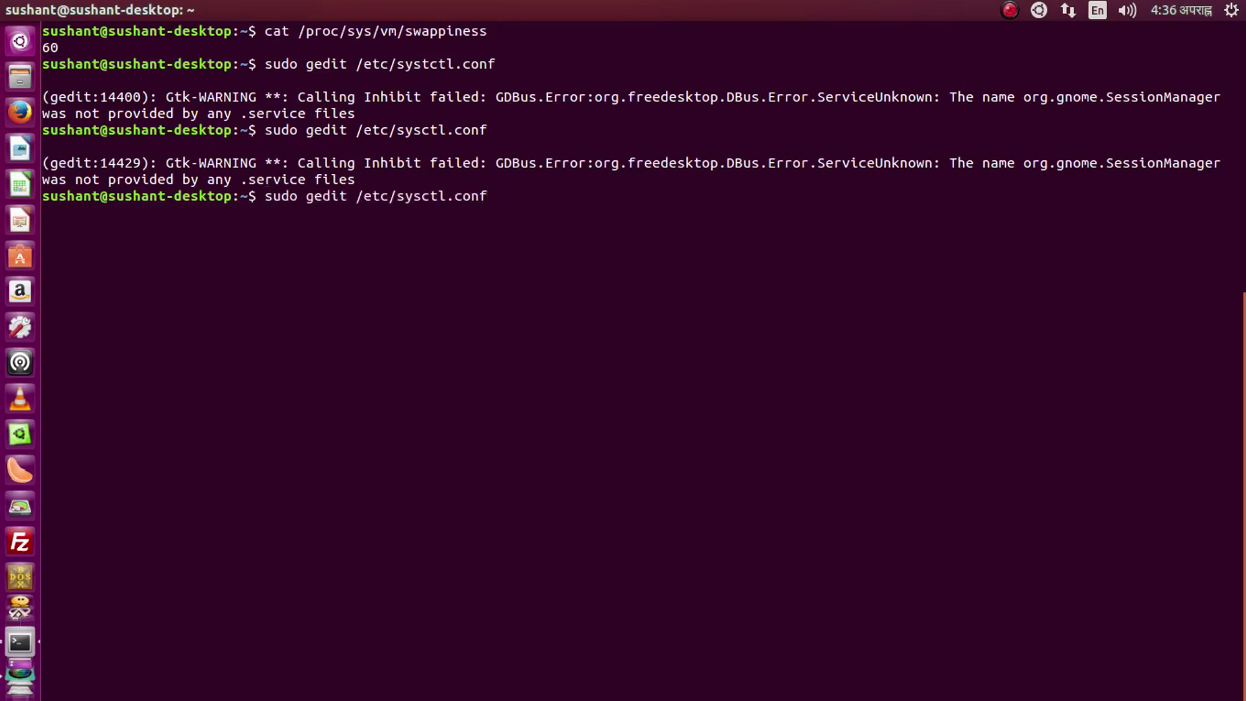
key(Up)
key(Return)
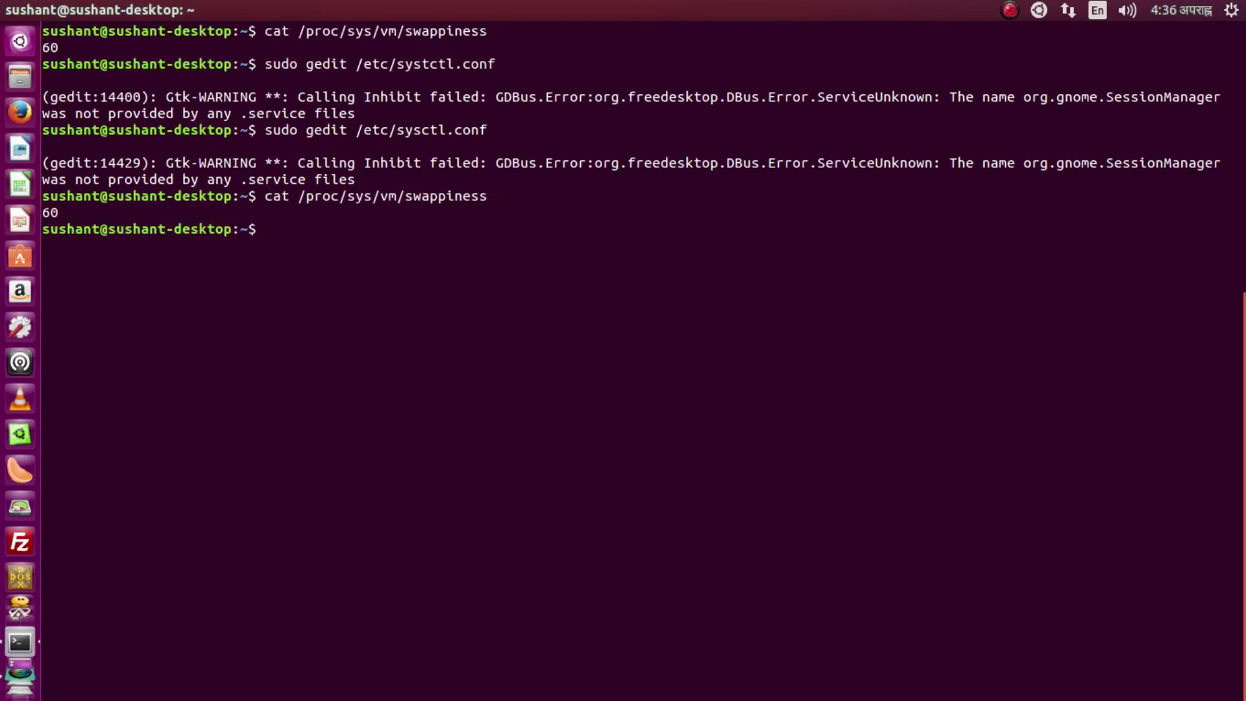
triple_click(40, 212)
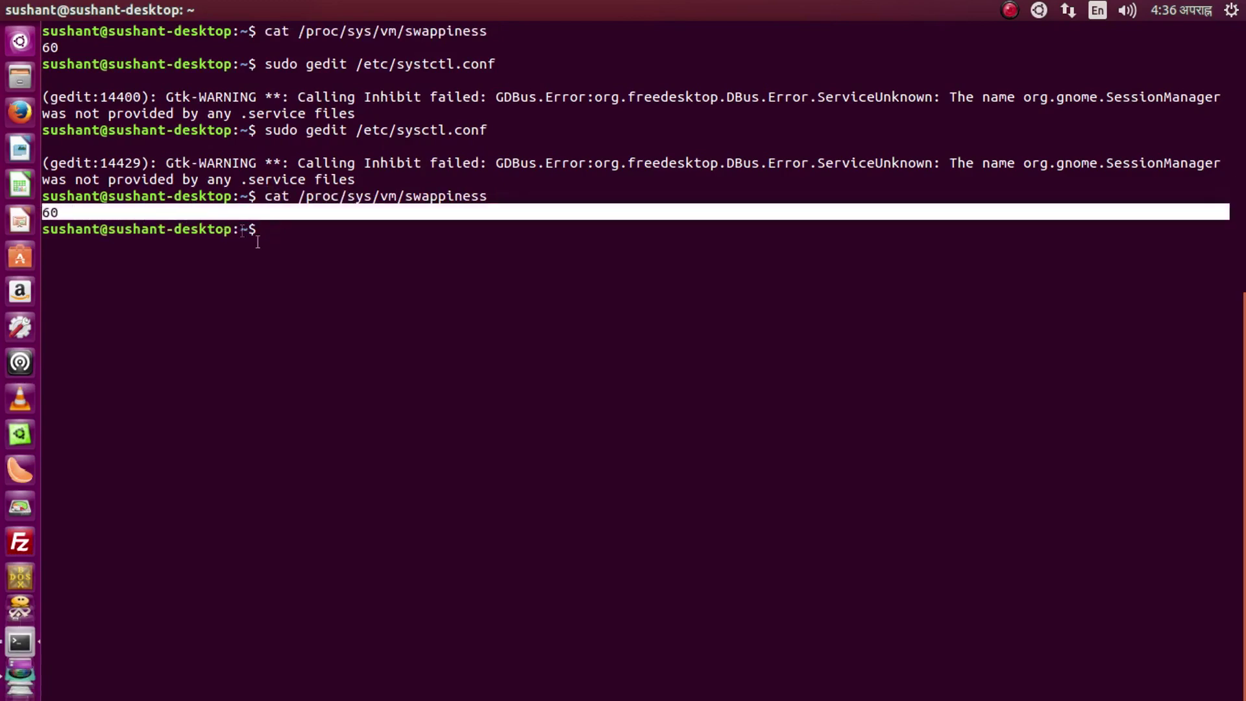
click(285, 253)
Step: Restore the maximized Terminal window to a smaller size and close the other Terminal holding the apt-get update command
mouse_move(448, 9)
mouse_down()
mouse_move(464, 70)
mouse_move(463, 7)
mouse_up()
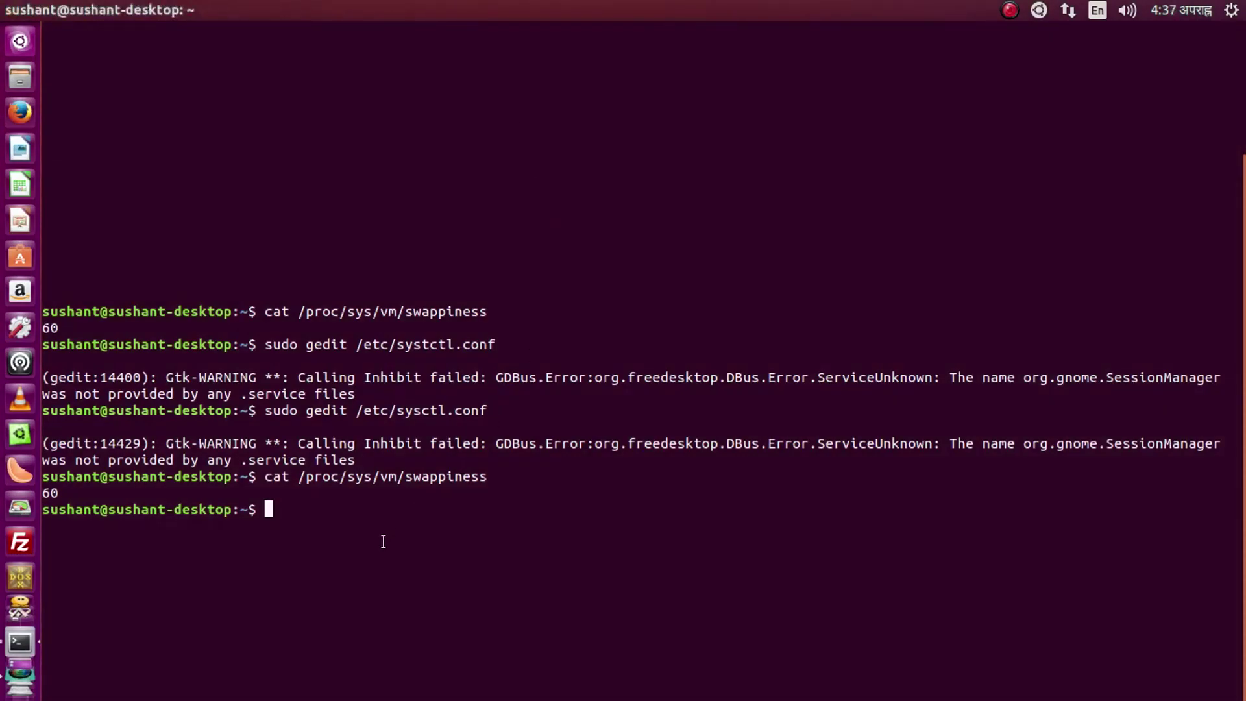
drag(322, 9, 482, 140)
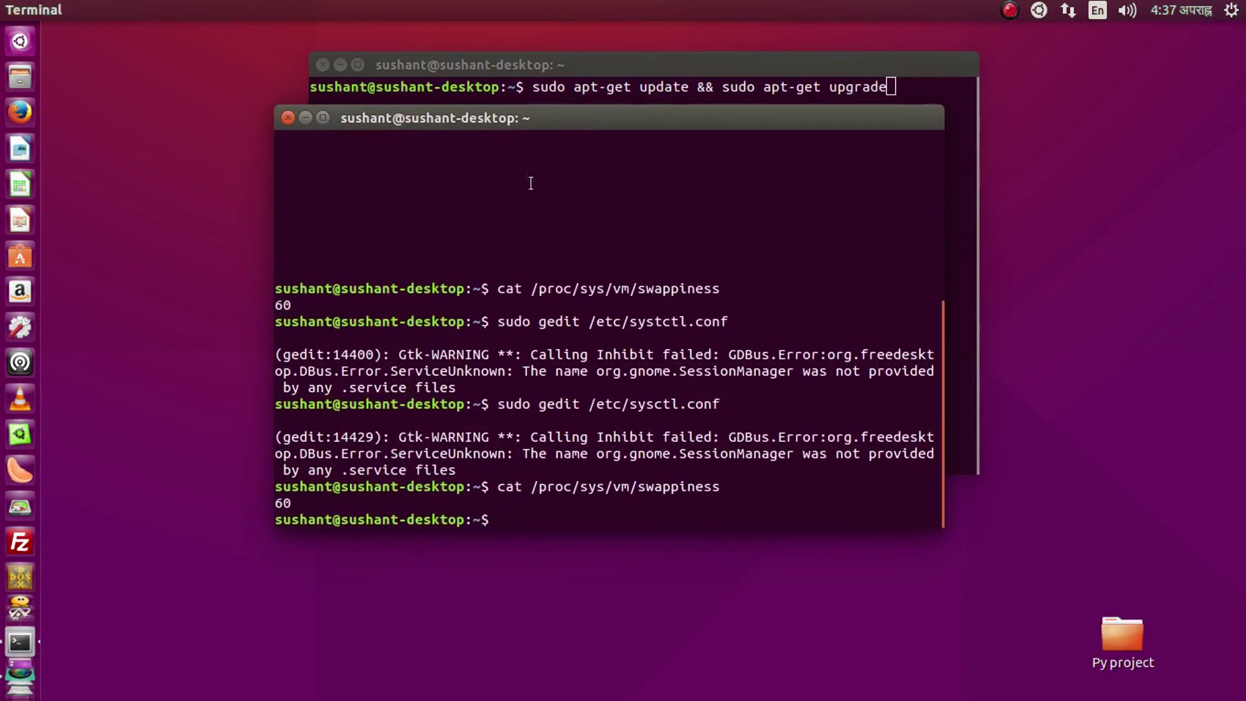
mouse_move(559, 122)
mouse_down()
mouse_move(578, 144)
mouse_move(576, 122)
mouse_up()
click(325, 62)
click(325, 62)
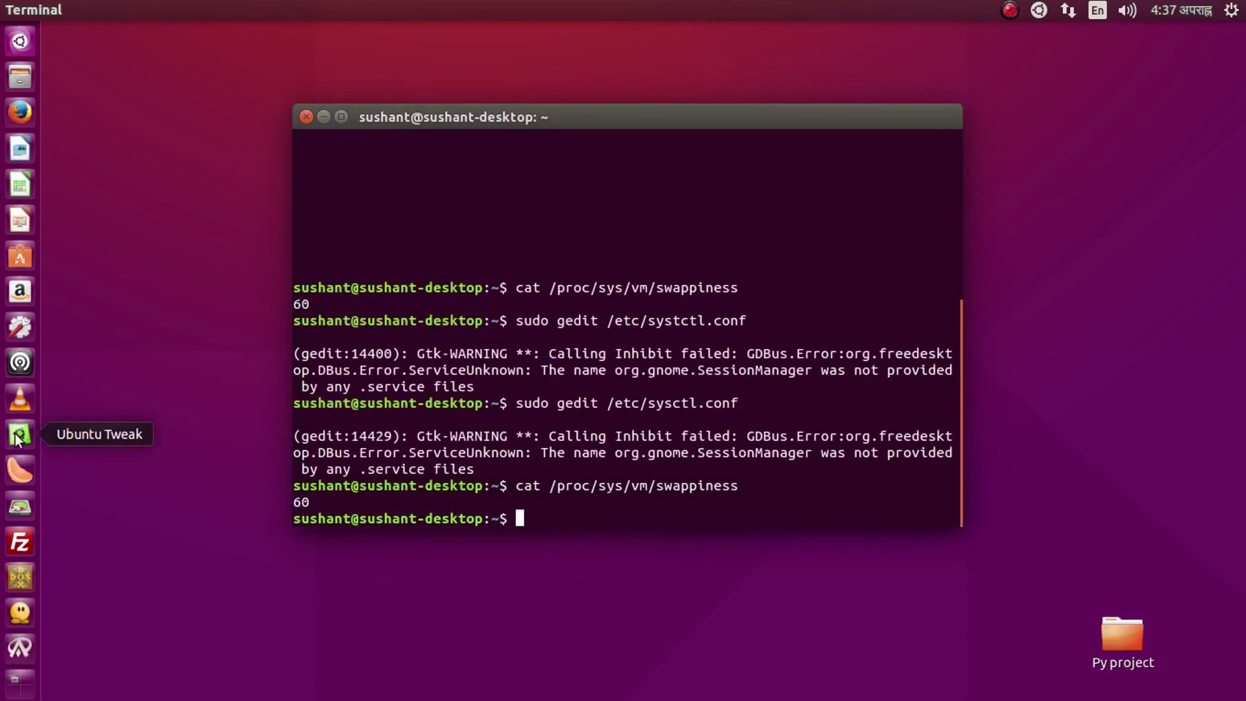
Step: Launch Google Chrome and open the ubuntu-tweak.com result of a web search for "ubuntu tweak"
click(29, 40)
text(googl)
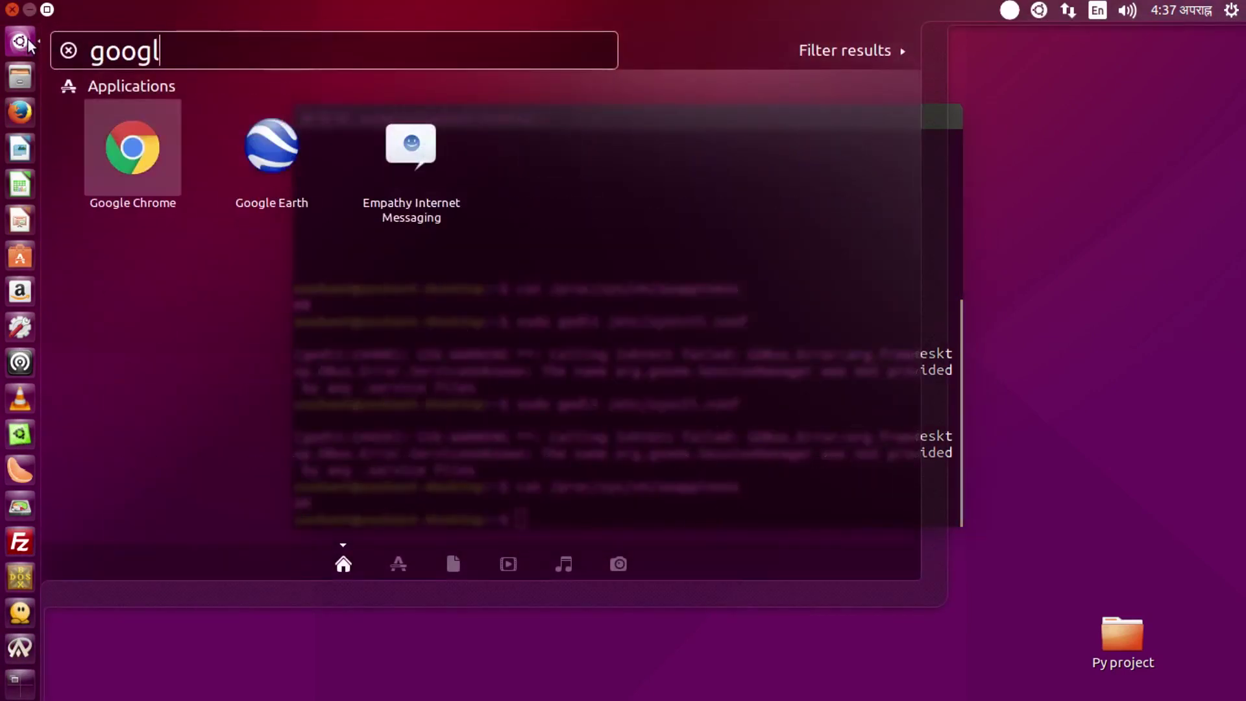
click(28, 40)
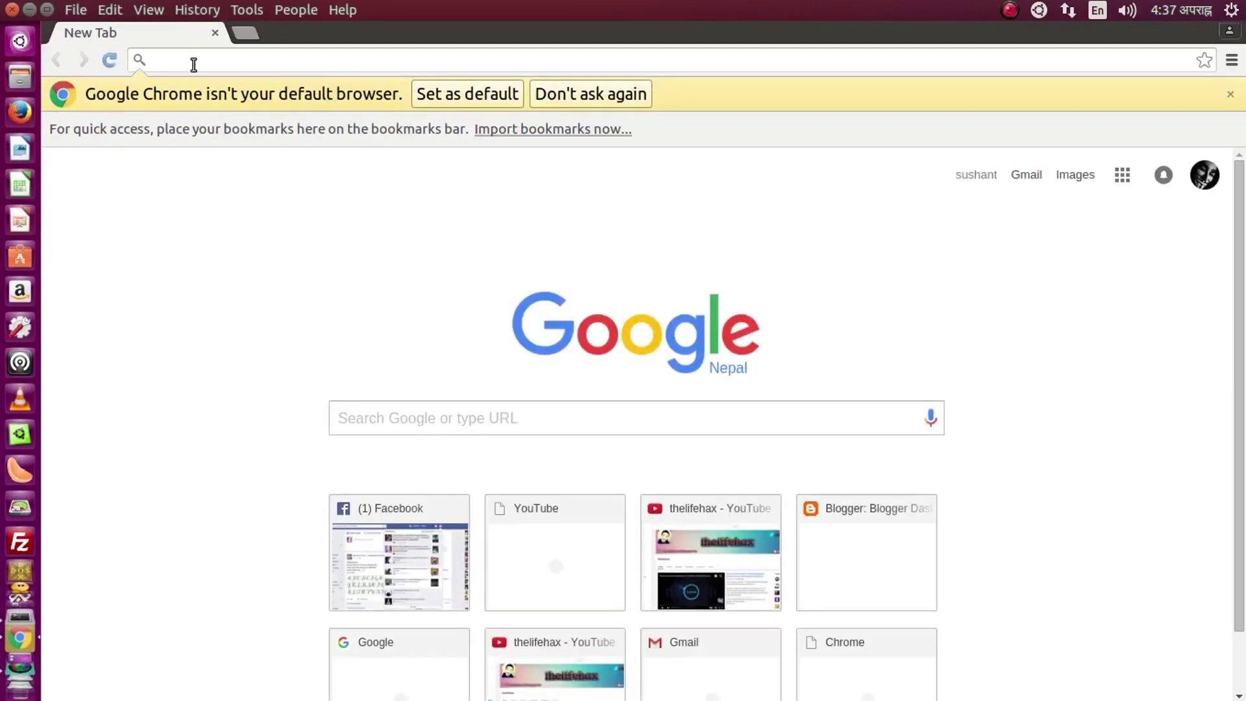
text(ubuntu tweak)
key(Return)
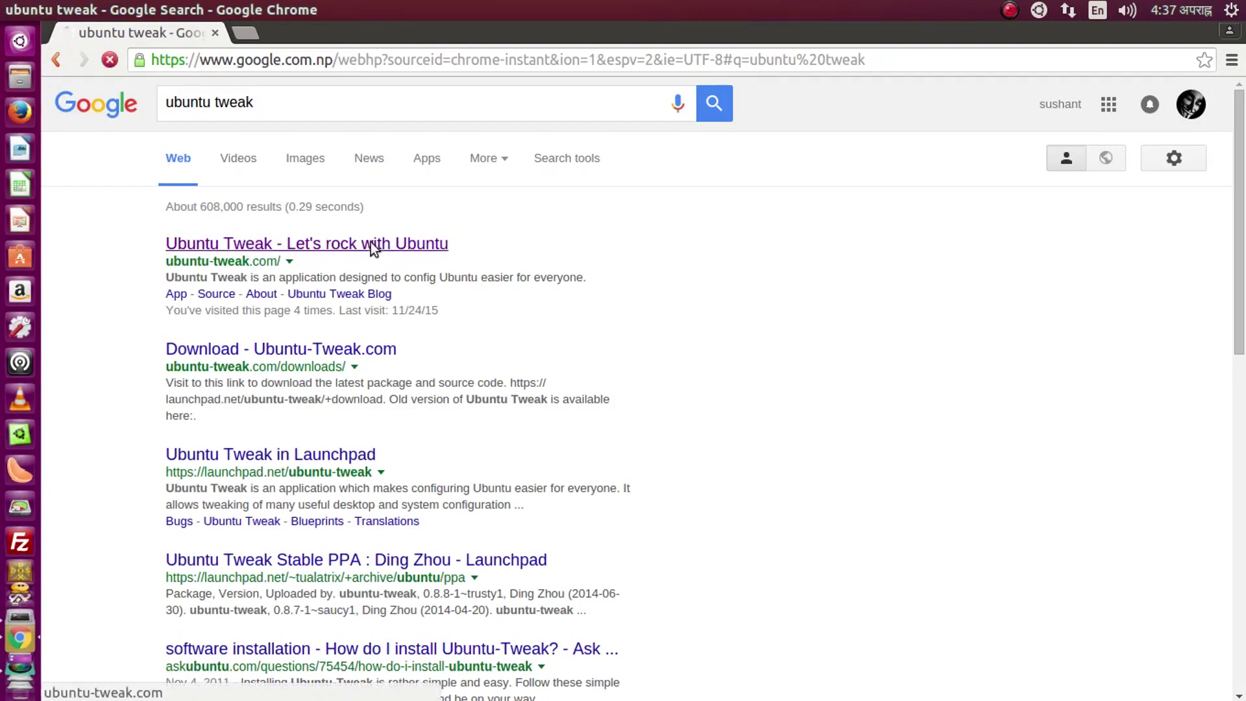
click(372, 242)
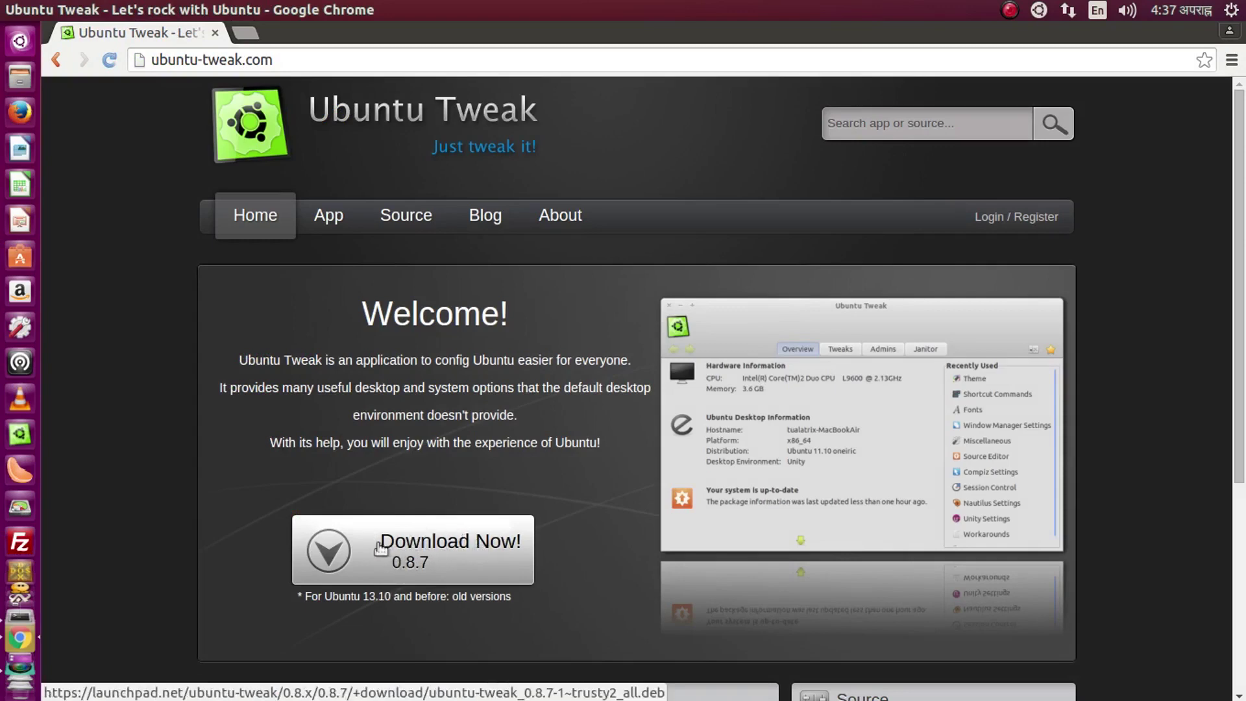
Step: Open the Downloads folder in Files and view the Open With choices for ubuntu-tweak_0.8.7-1-trusty2_all.deb, including GDebi Package Installer
click(17, 83)
click(531, 423)
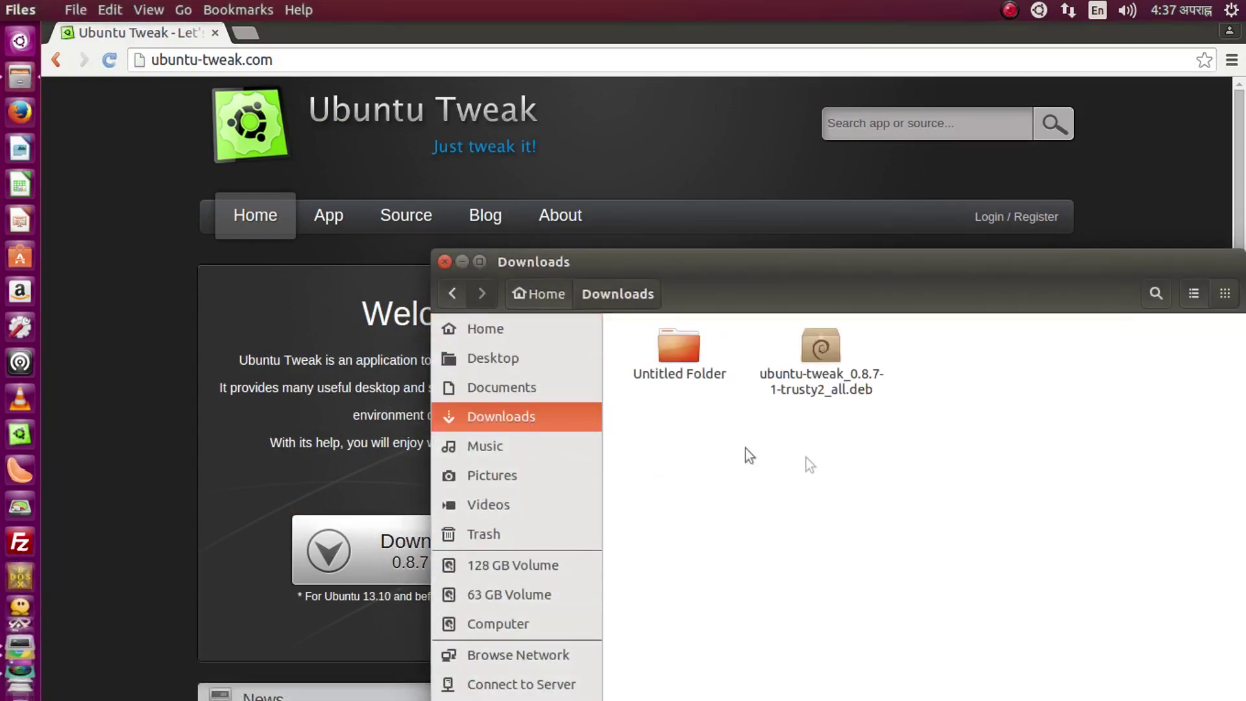
click(862, 400)
right_click(830, 383)
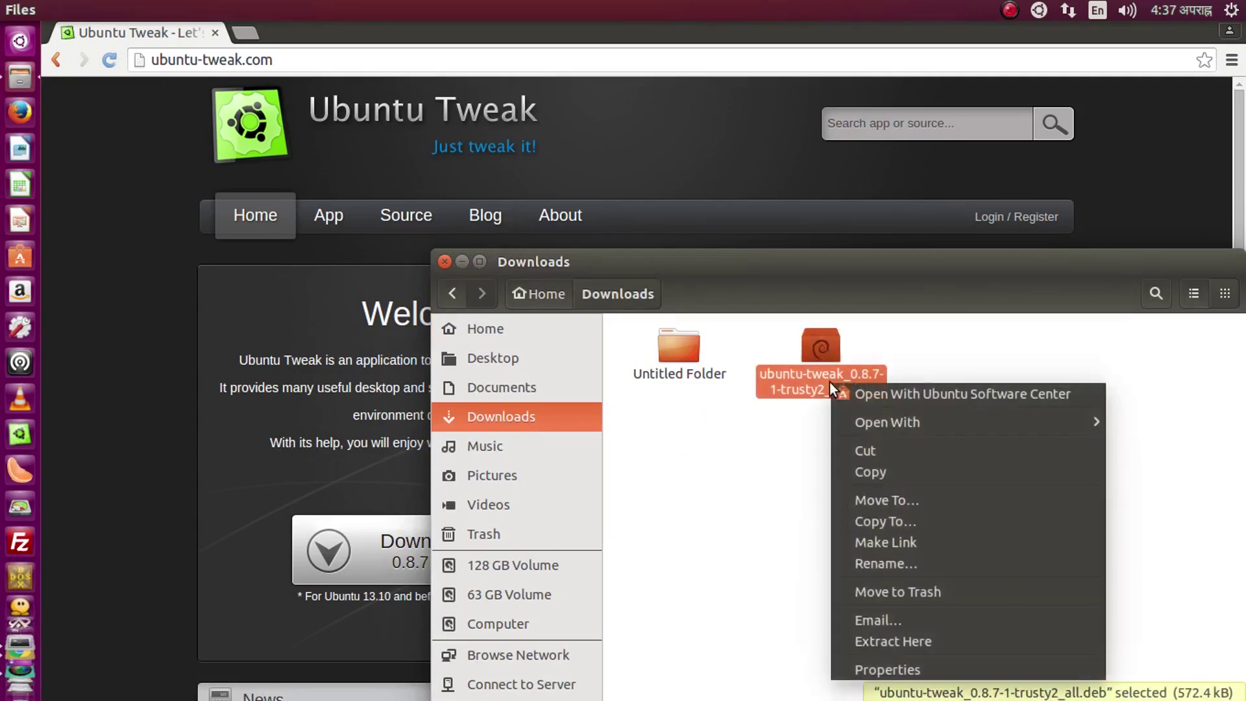
mouse_move(913, 415)
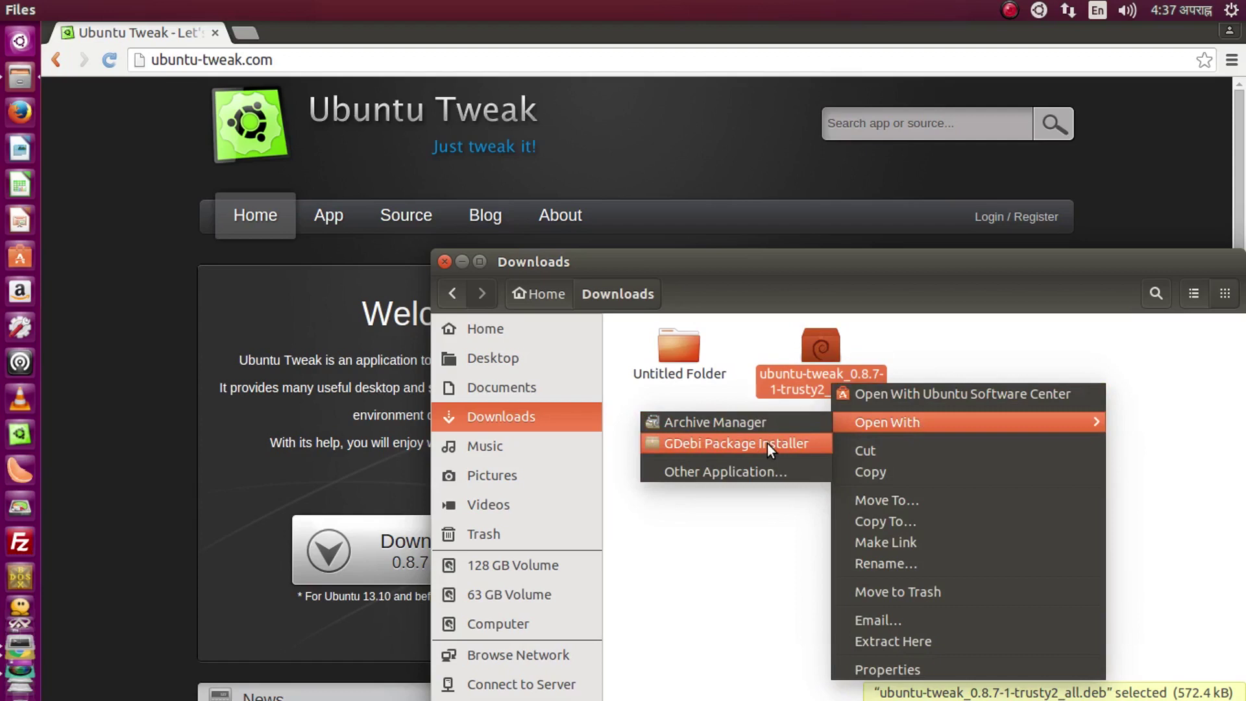
click(710, 532)
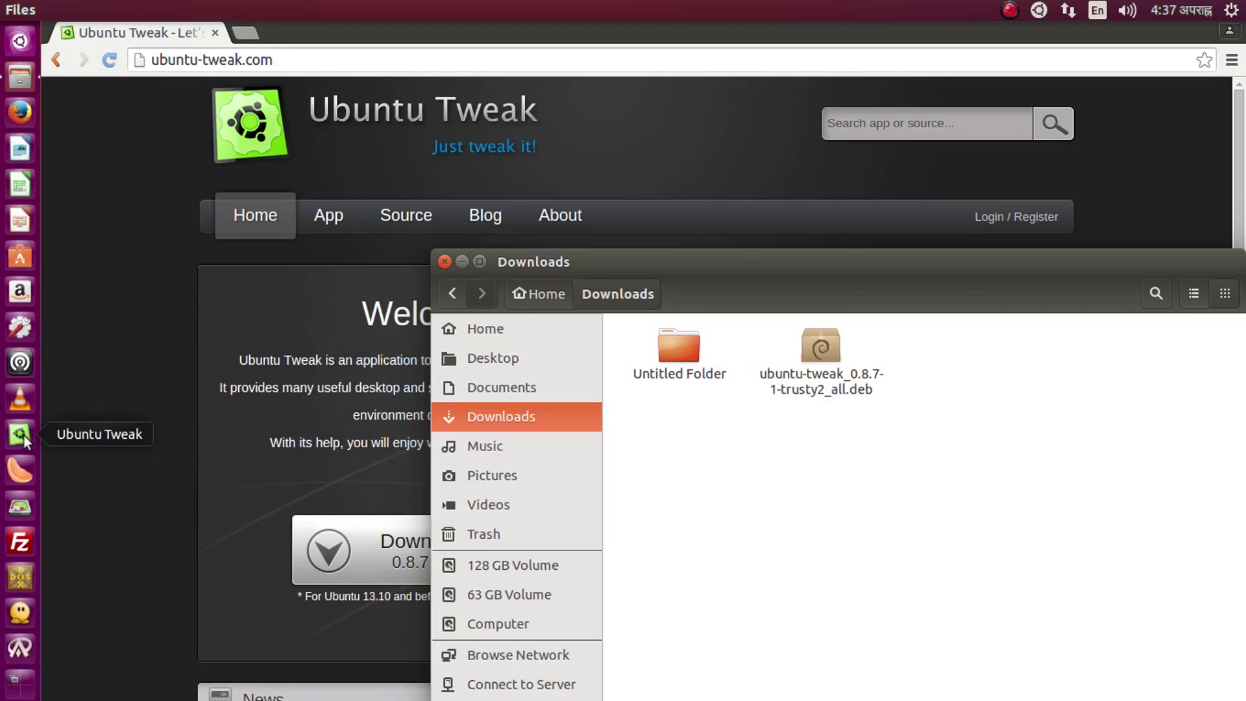
Step: Launch the installed Ubuntu Tweak application and close the Downloads window
click(22, 438)
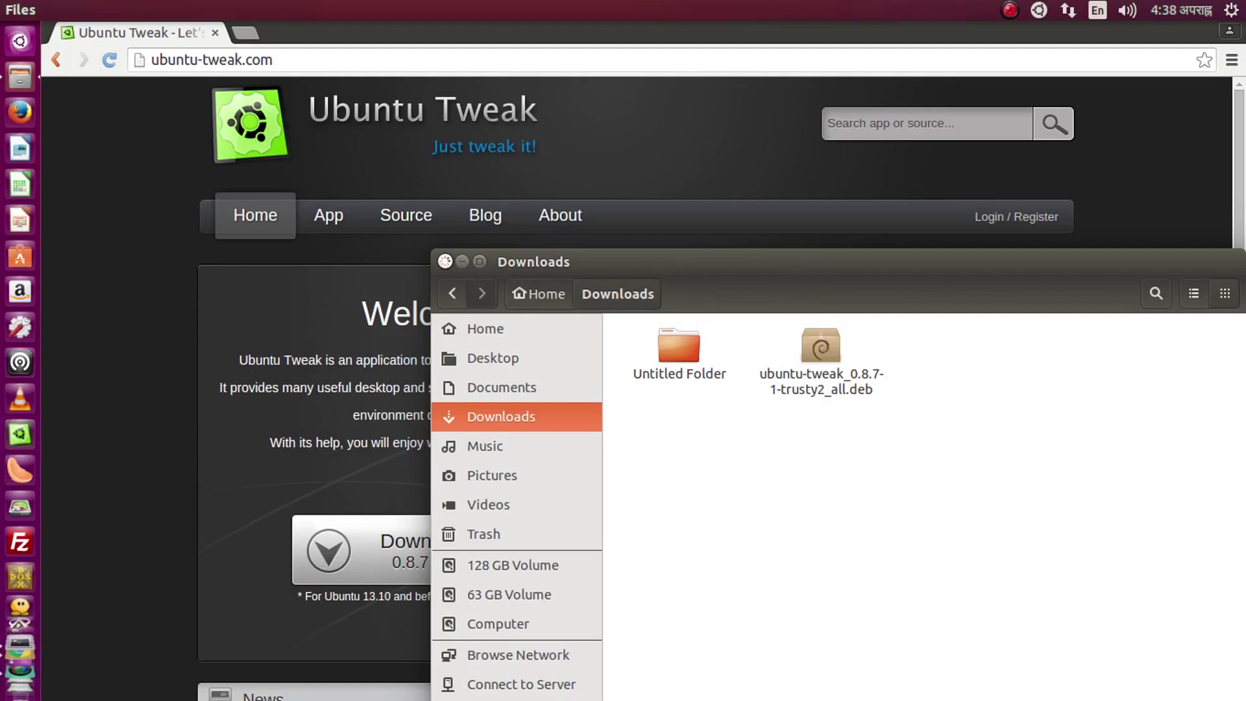
click(445, 262)
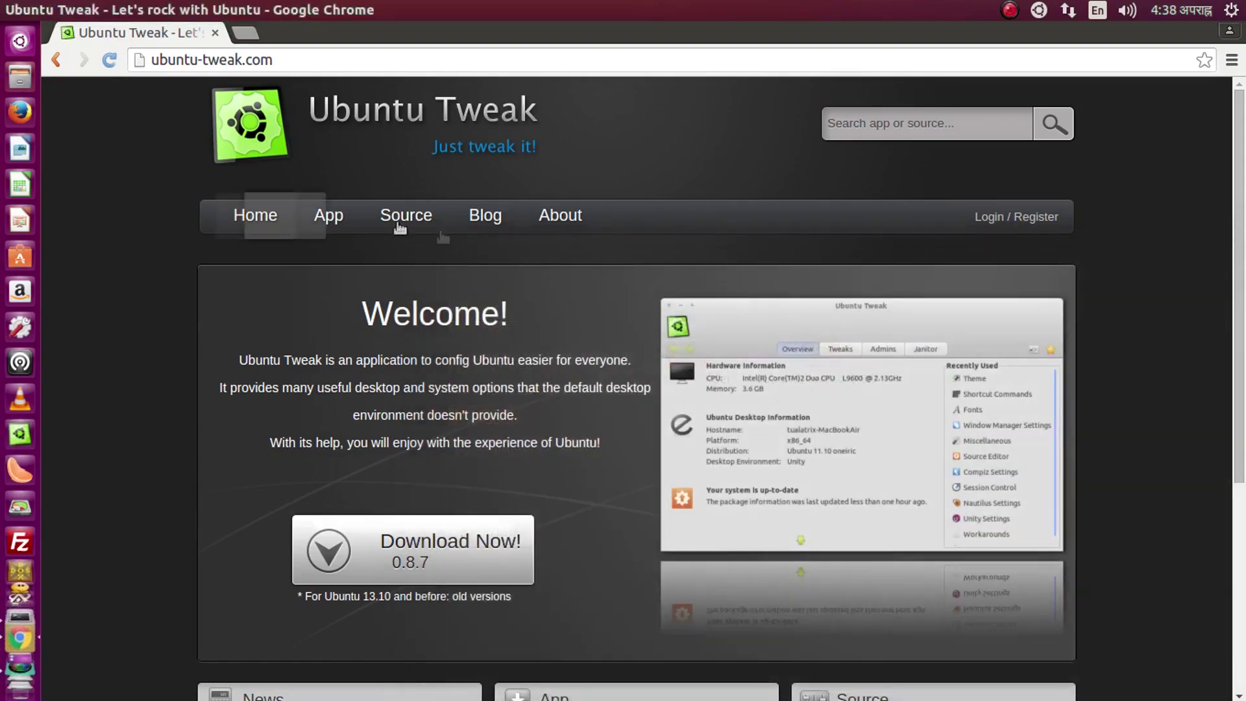
Step: Unmaximize and close the Google Chrome window showing ubuntu-tweak.com, then move the Terminal window slightly lower on the desktop
drag(305, 44, 513, 9)
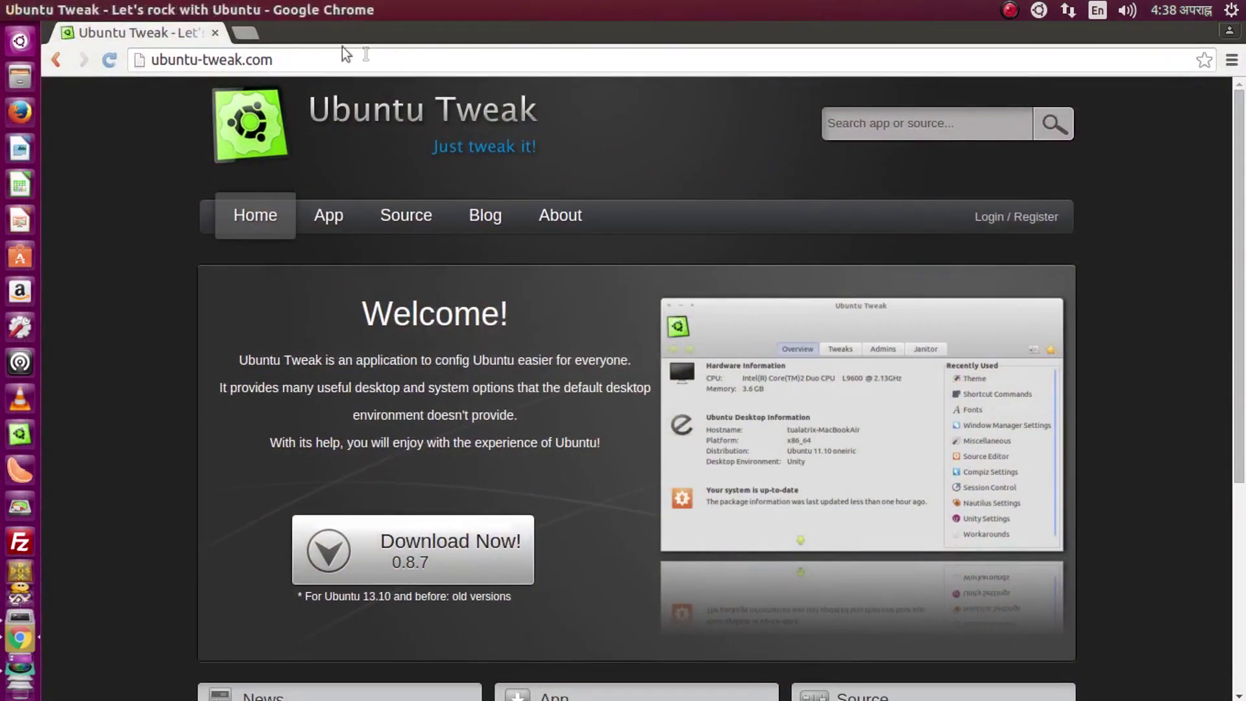
mouse_move(9, 9)
double_click(558, 9)
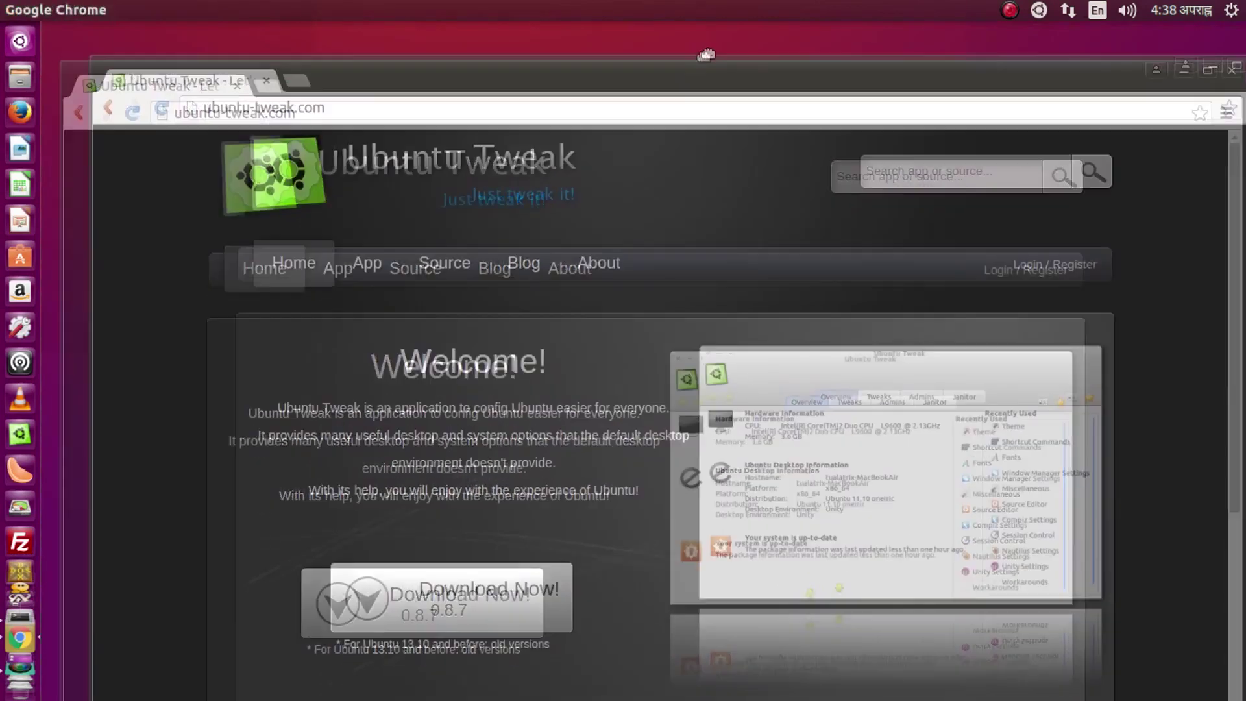
drag(626, 68, 562, 77)
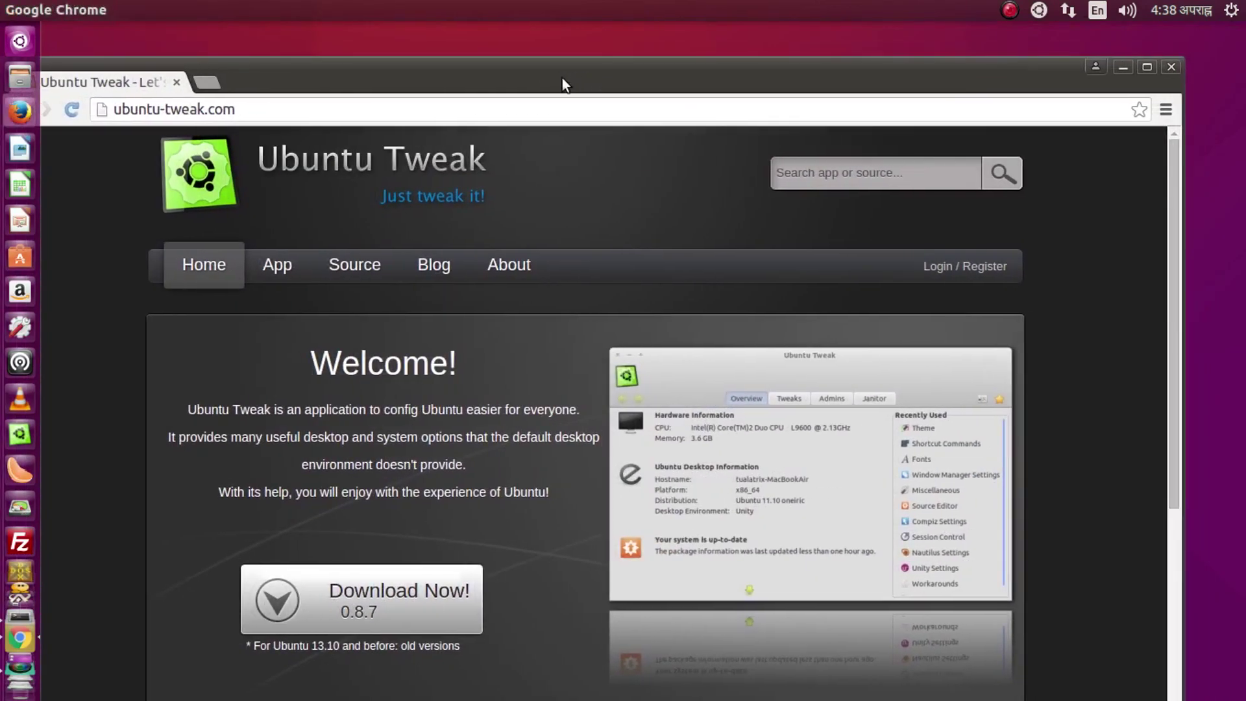
click(1172, 67)
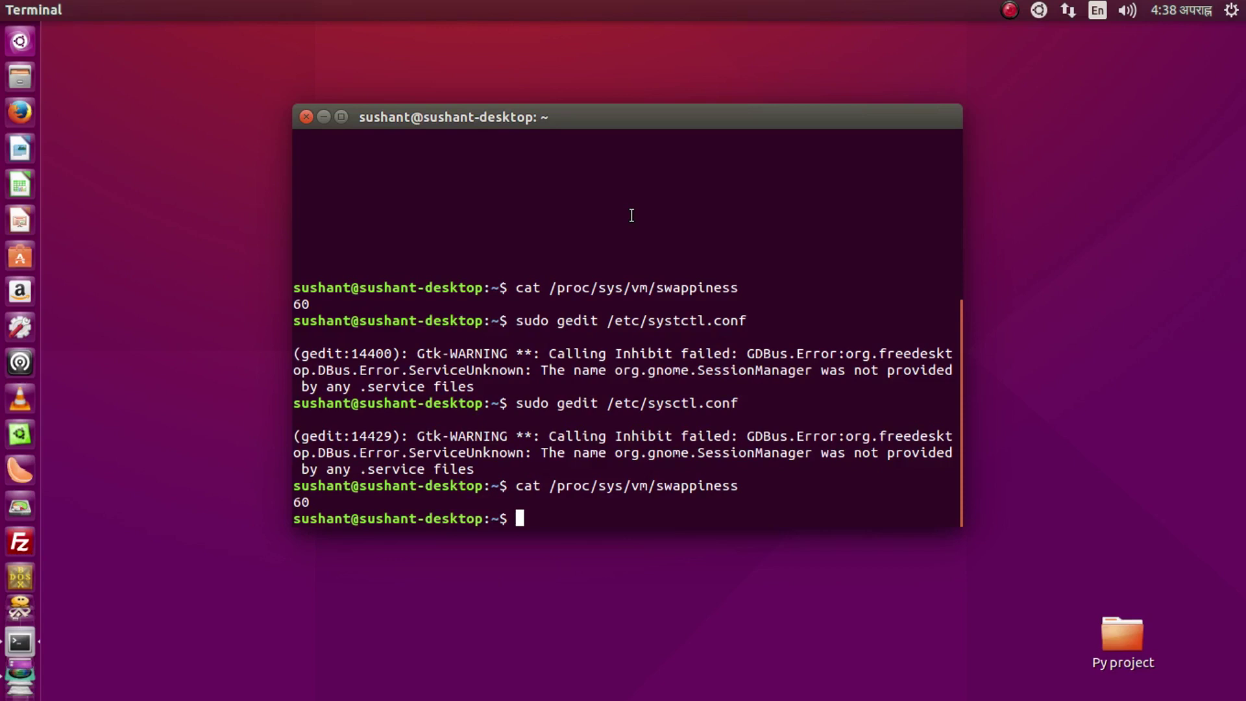
drag(673, 122, 677, 168)
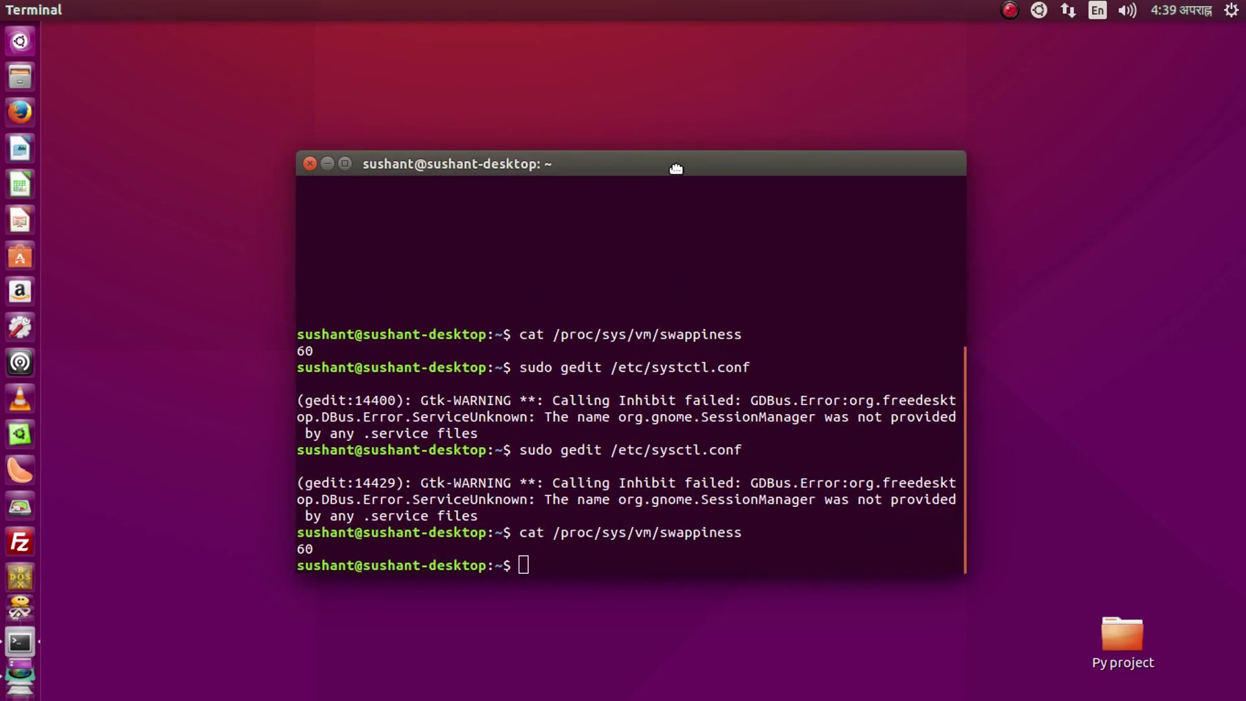